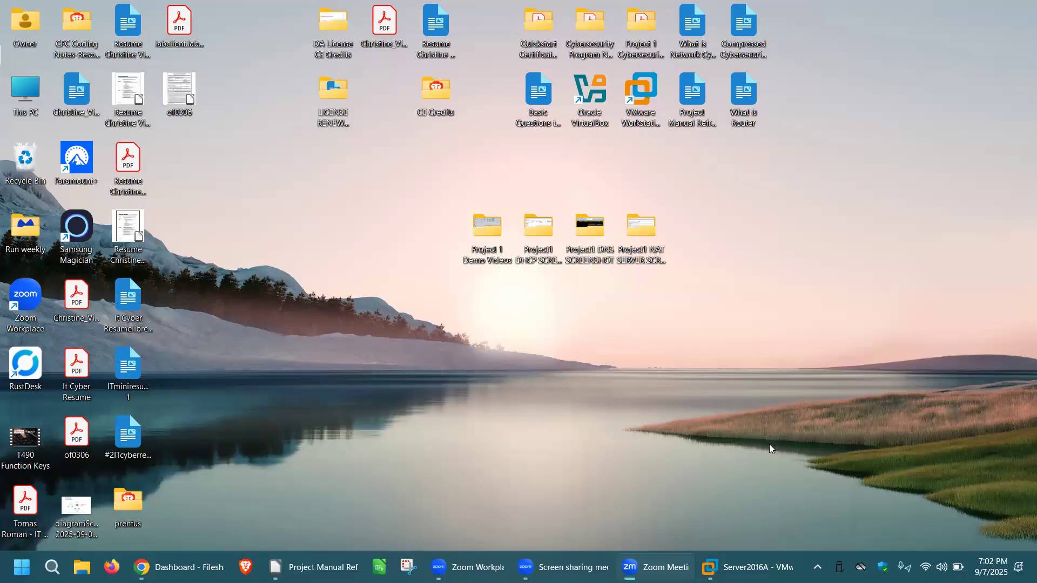
Switch to VMware Workstation and start adding roles on Server2016A, using role-based installation with Server2016A as the destination server.
click(748, 567)
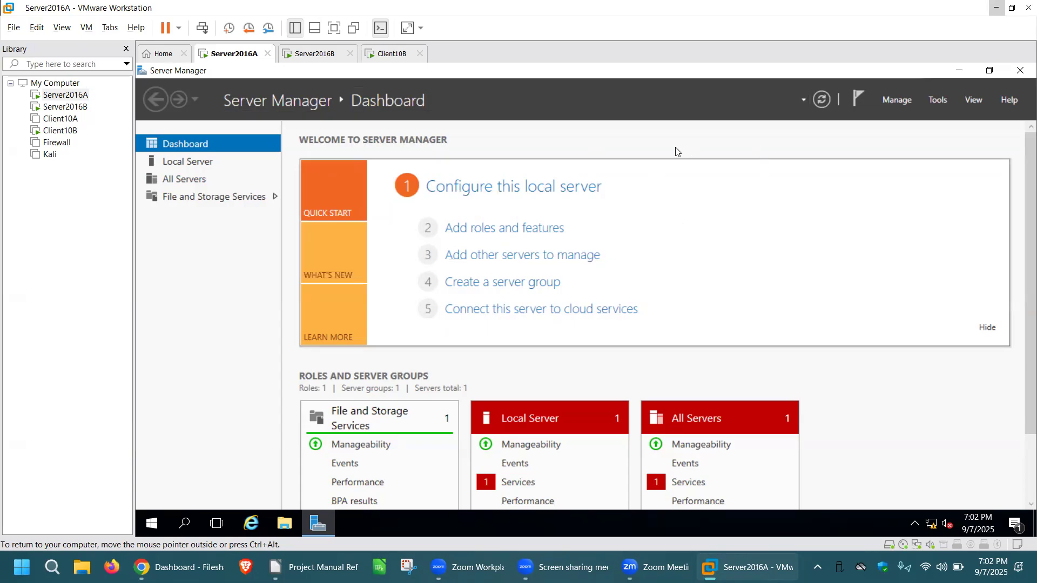
click(531, 229)
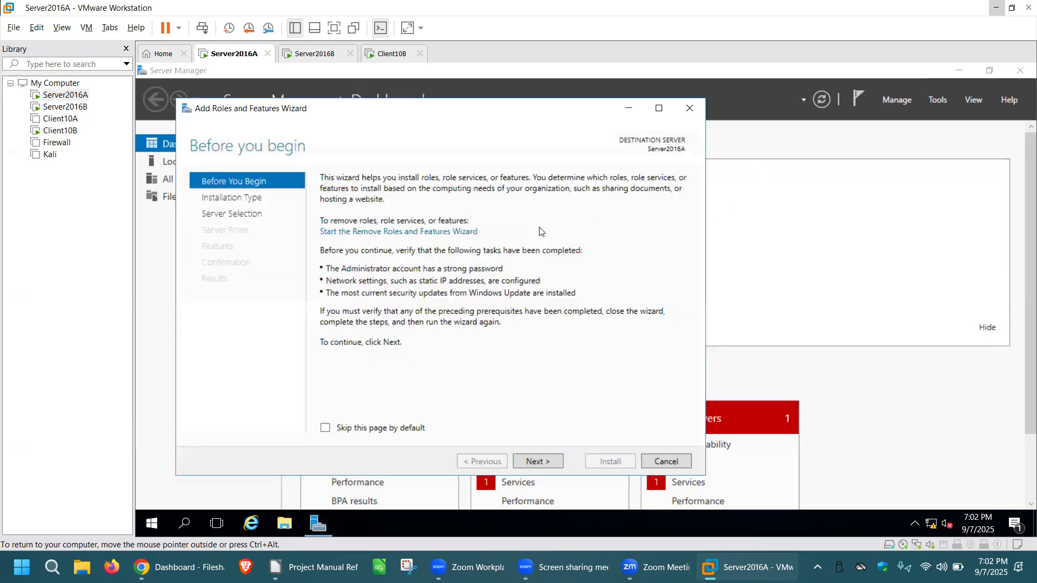
click(551, 463)
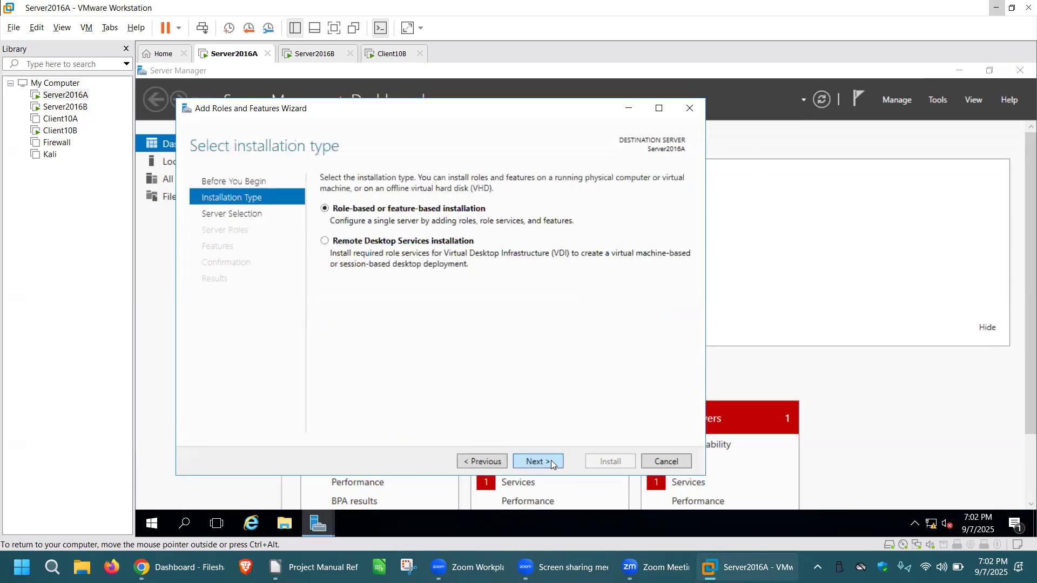
click(543, 462)
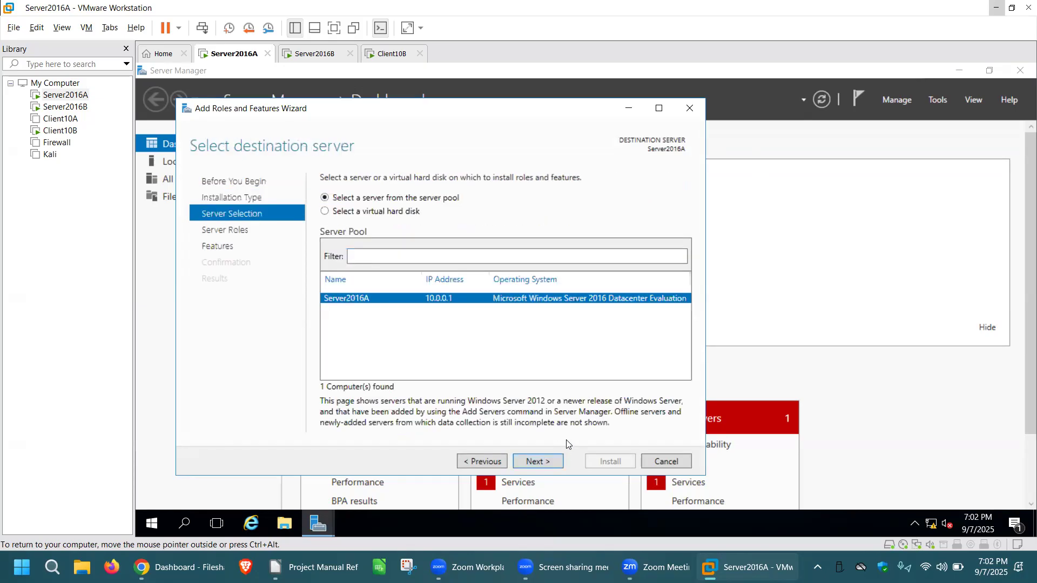
click(540, 462)
Select the DNS Server role for Server2016A and include its required management tools.
drag(534, 292, 531, 397)
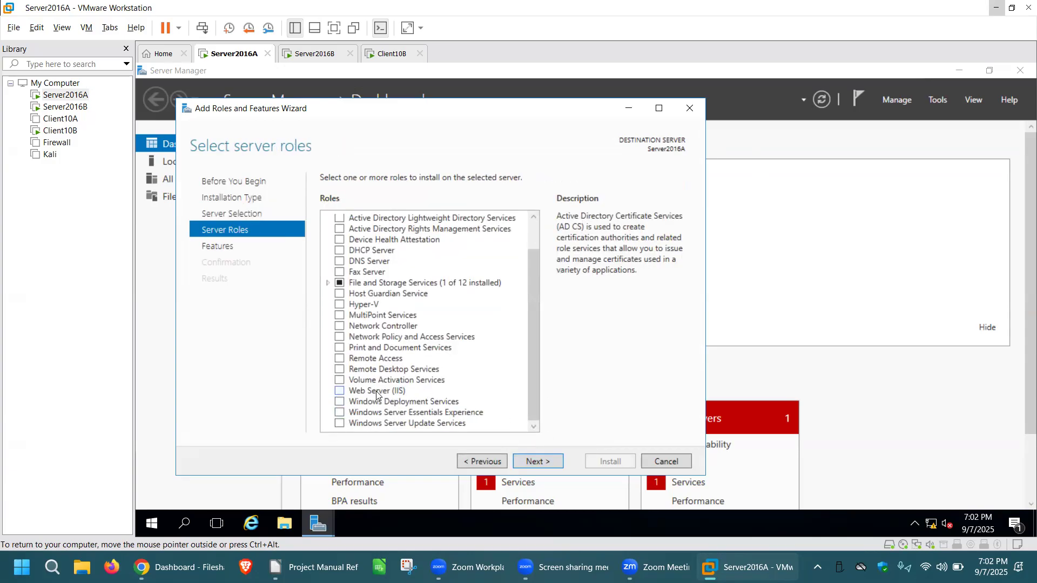
scroll(374, 281, up, 1)
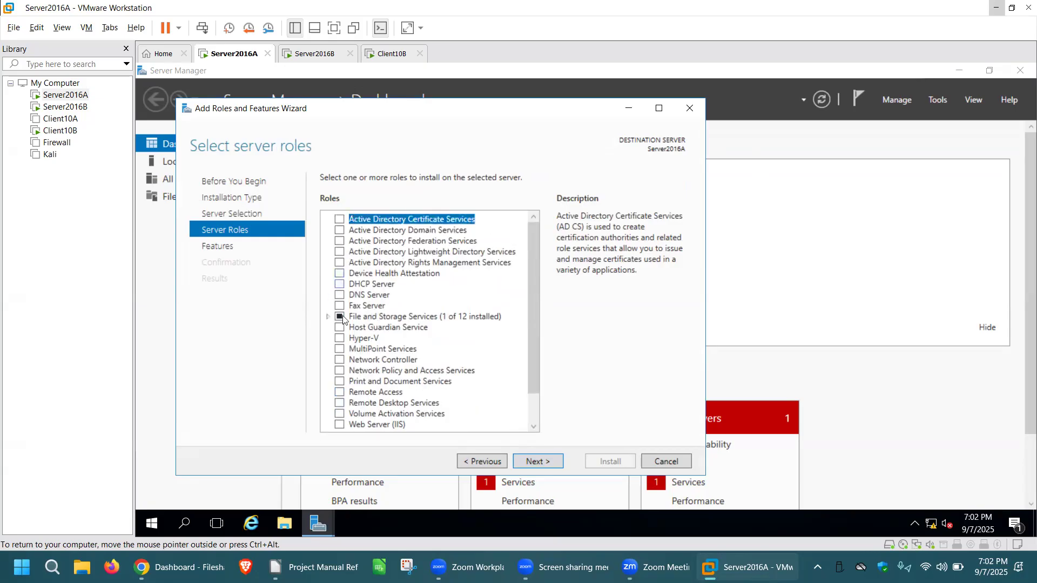
click(340, 295)
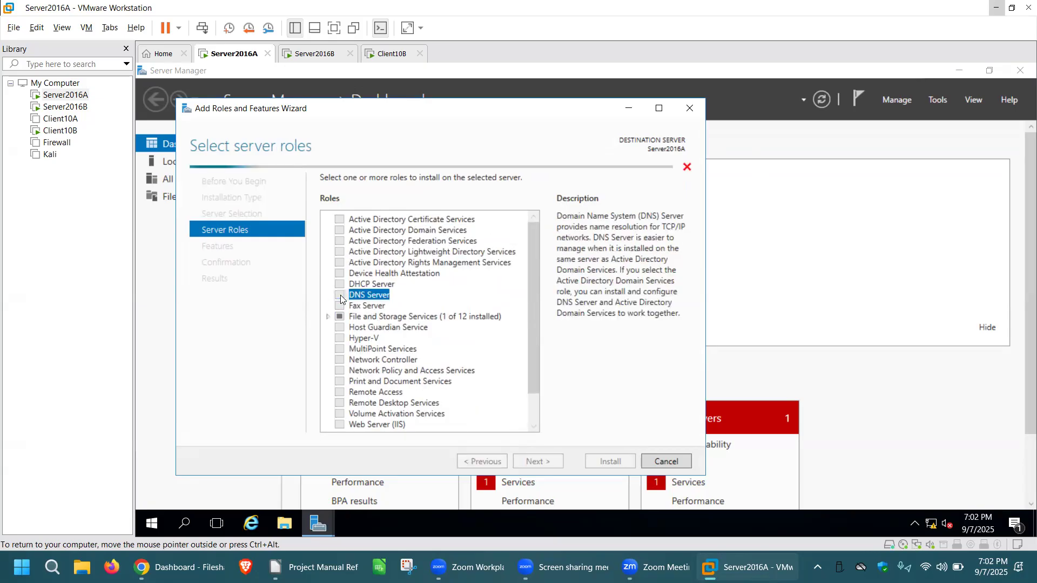
click(488, 405)
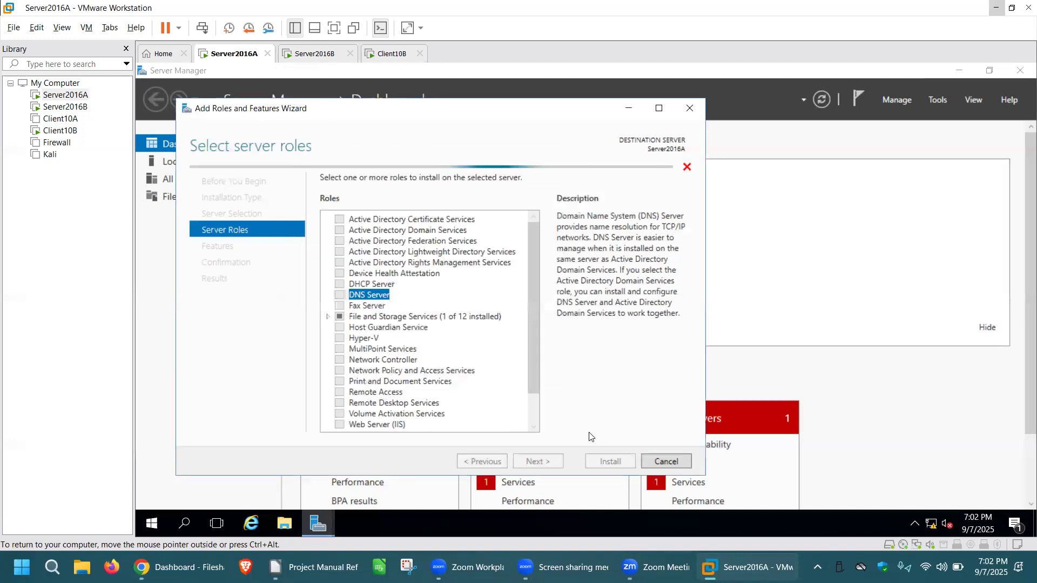
Install the DNS Server role without extra features, close the finished wizard and refresh the Server Manager dashboard.
click(542, 463)
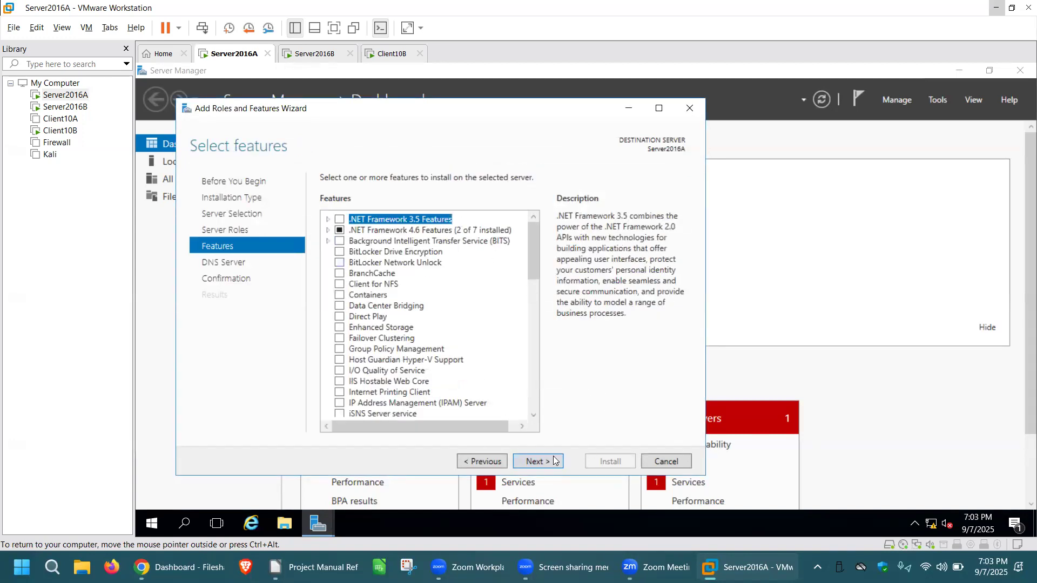
click(550, 462)
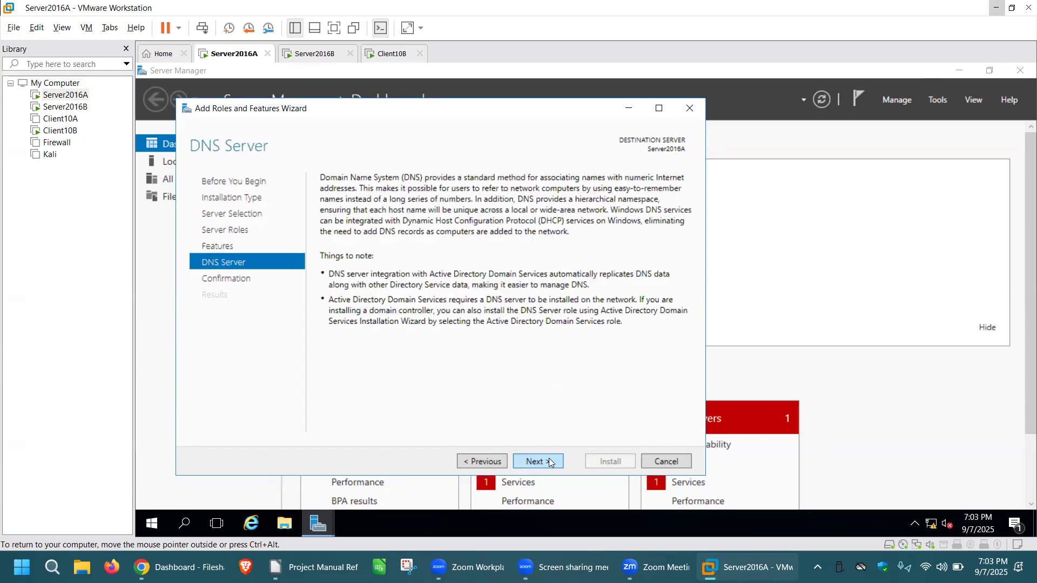
click(550, 462)
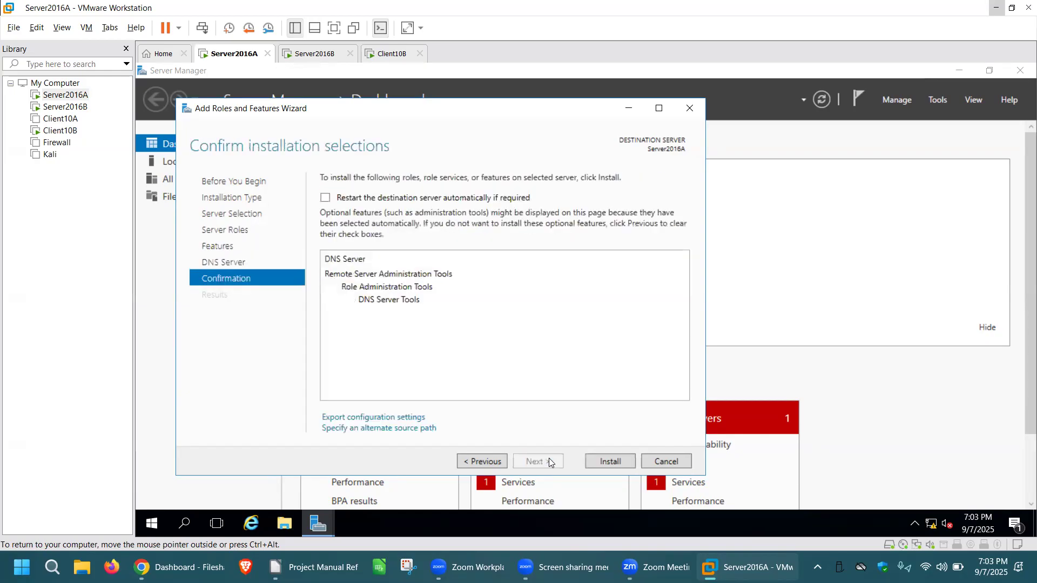
click(608, 460)
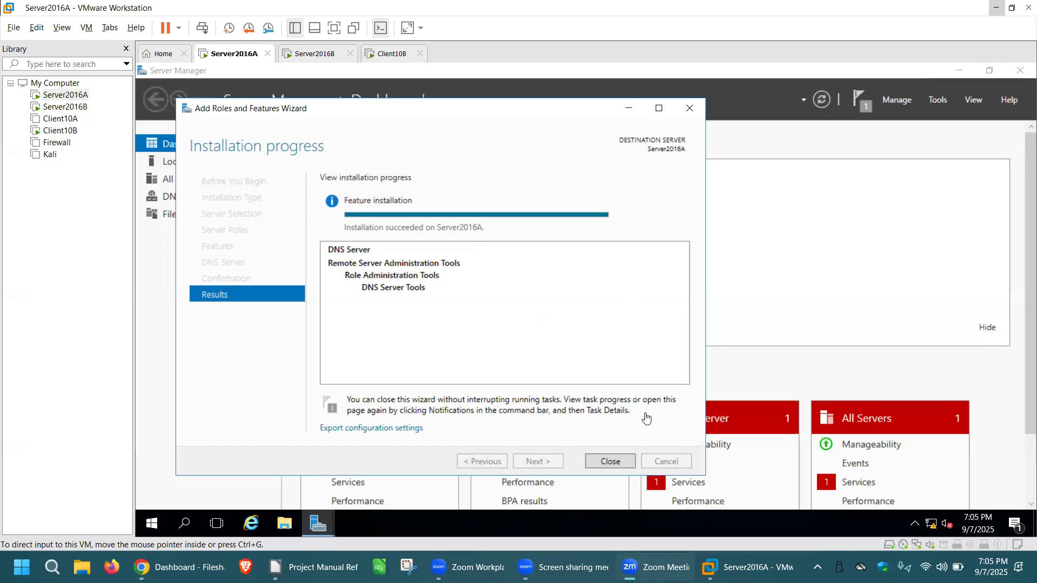
click(615, 463)
click(613, 461)
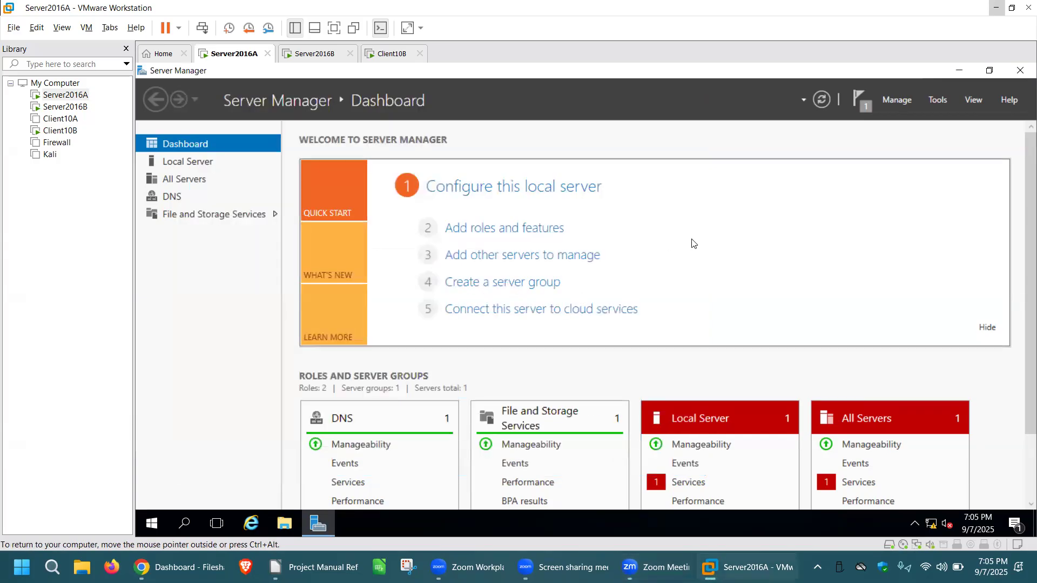
click(822, 101)
Switch to the Server2016B virtual machine and start adding roles, using role-based installation with Server2016B as the destination server.
click(318, 54)
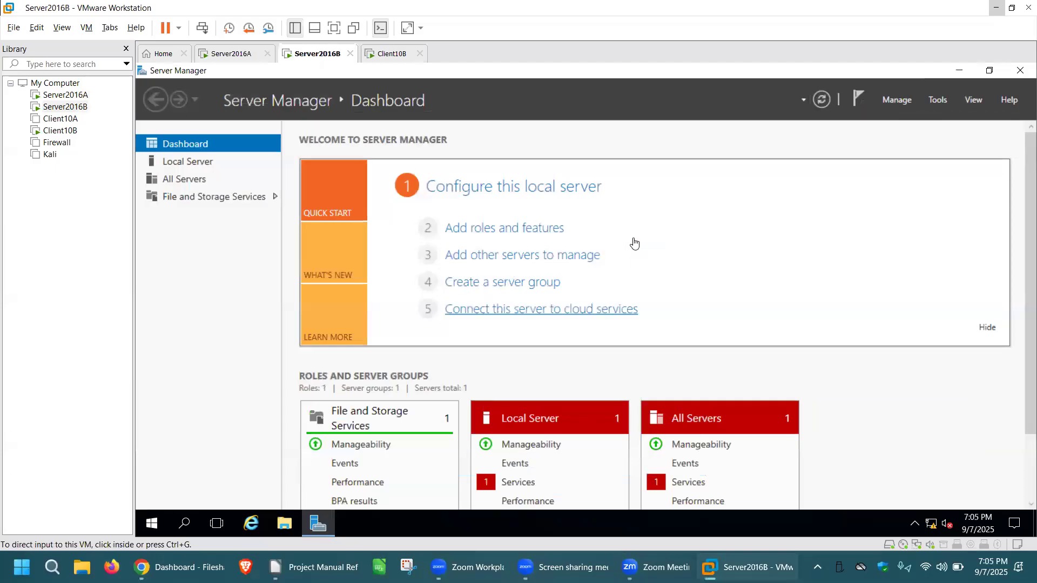
click(517, 229)
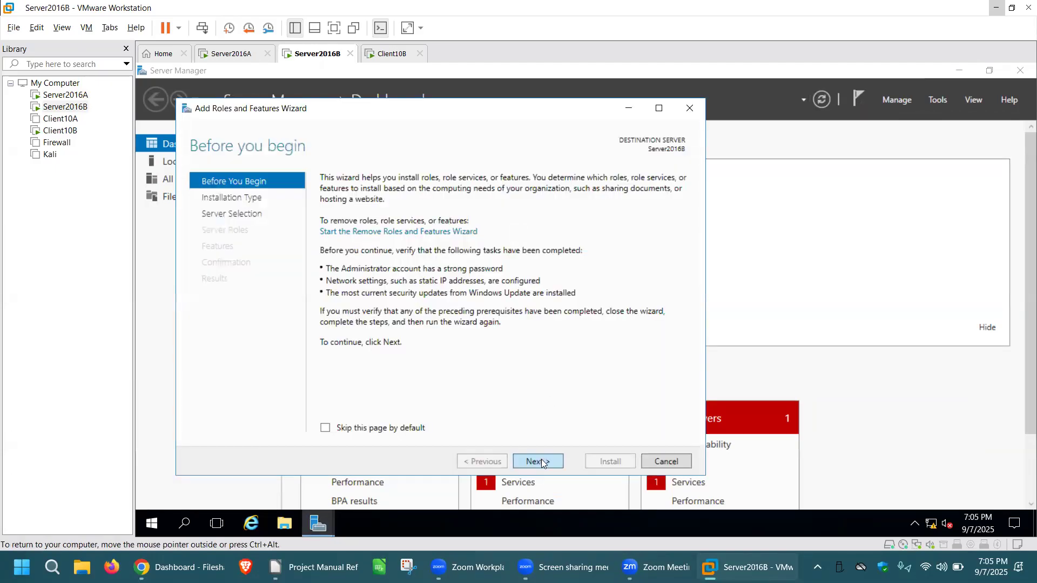
click(541, 459)
click(545, 461)
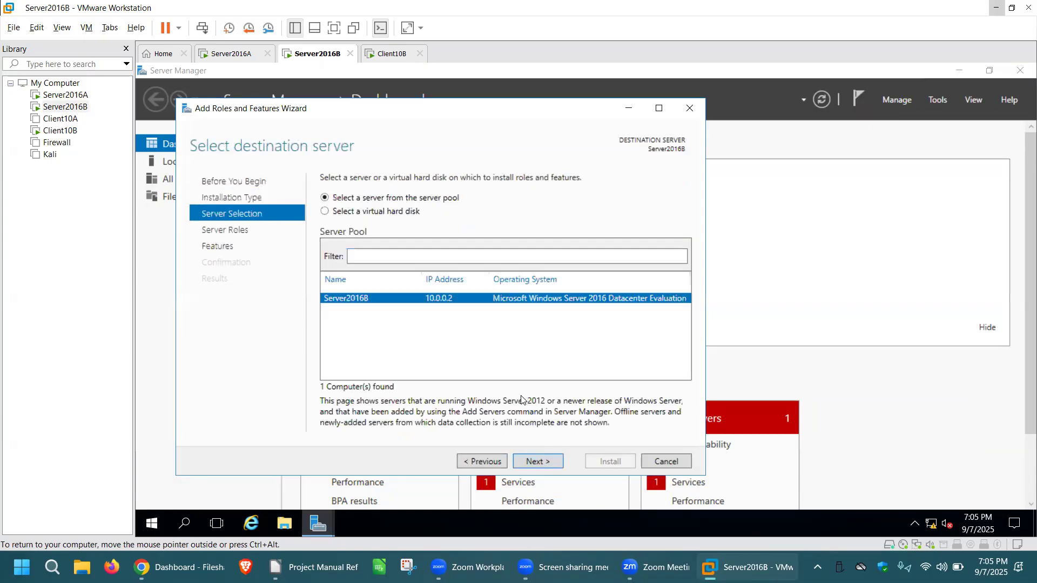
click(541, 463)
Select the Web Server (IIS) role for Server2016B and include the IIS Management Console.
drag(533, 313, 535, 352)
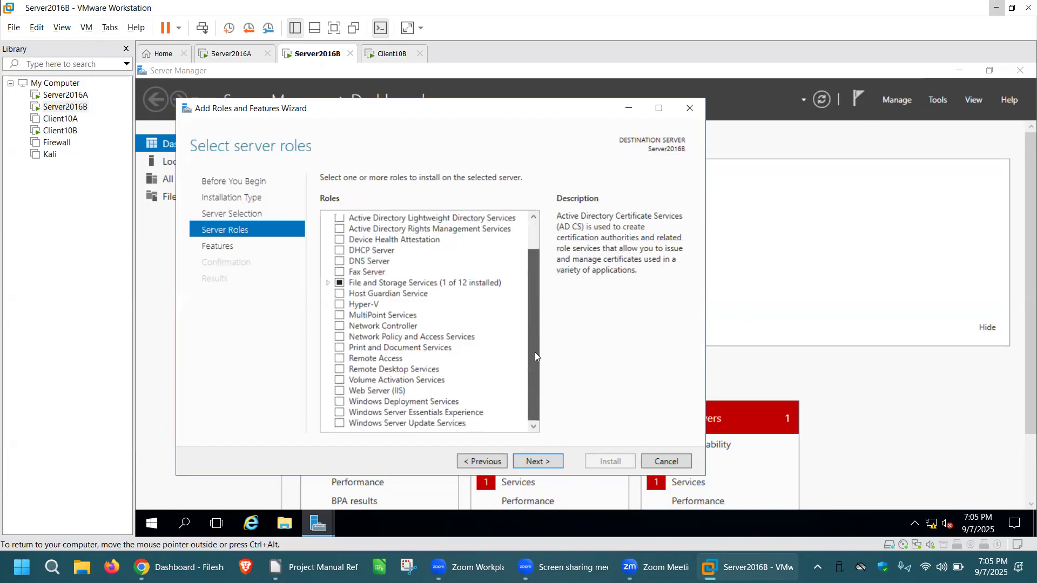
click(340, 391)
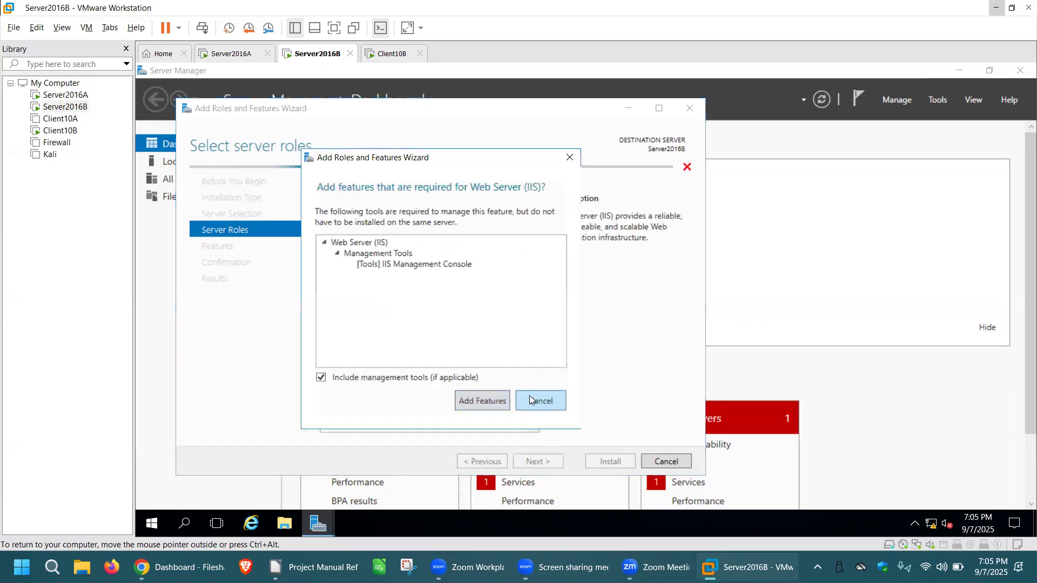
click(489, 402)
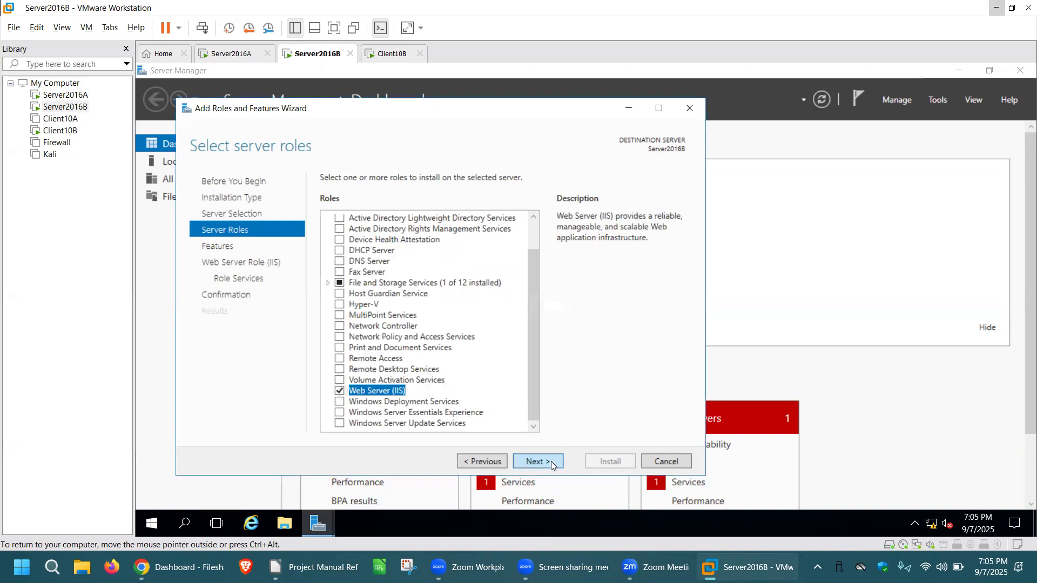
Install Web Server (IIS) with the default features and role services, and close the finished wizard.
click(550, 462)
click(548, 460)
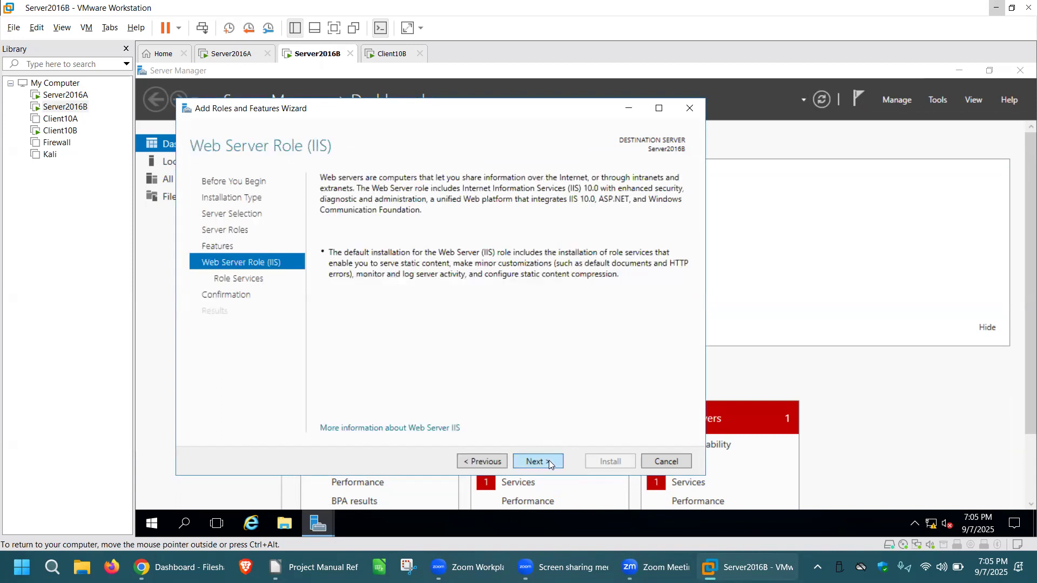
click(561, 465)
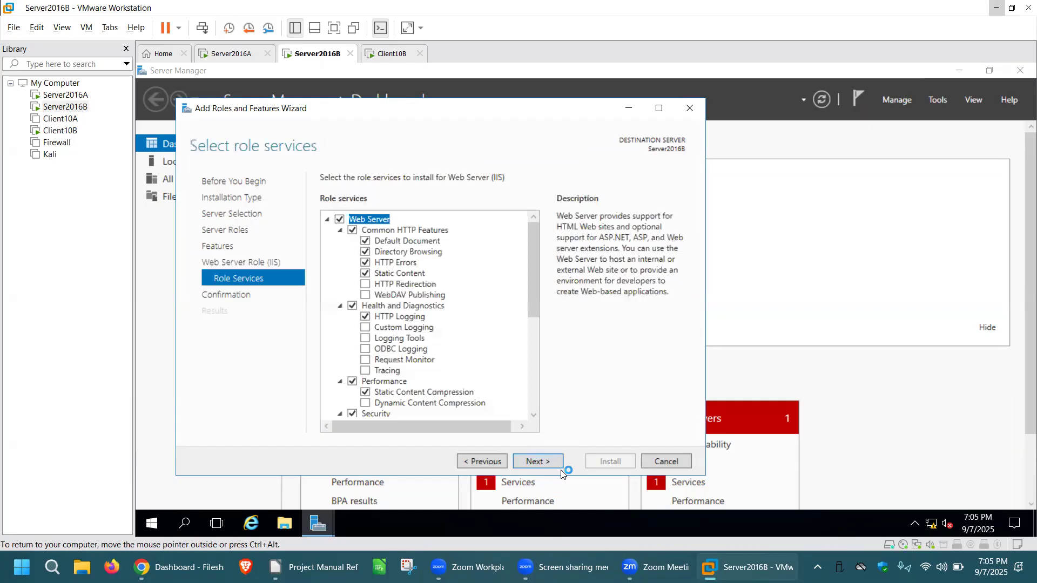
click(549, 461)
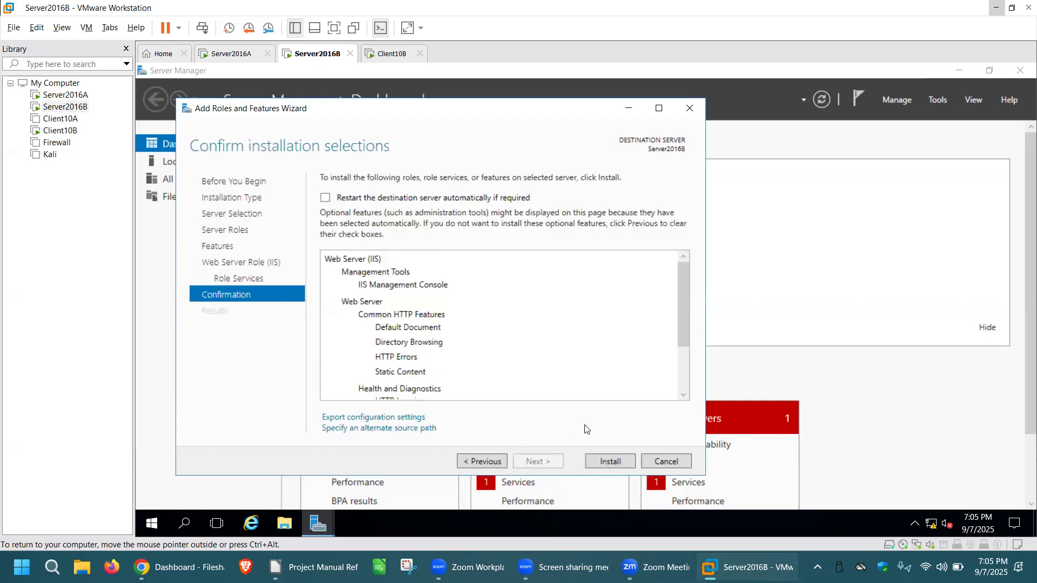
click(610, 462)
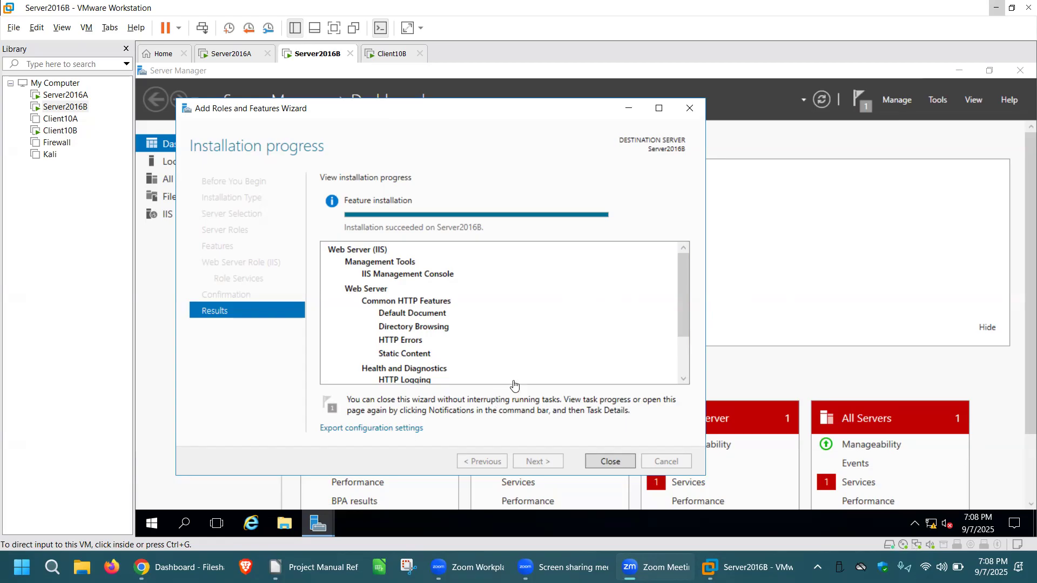
click(611, 461)
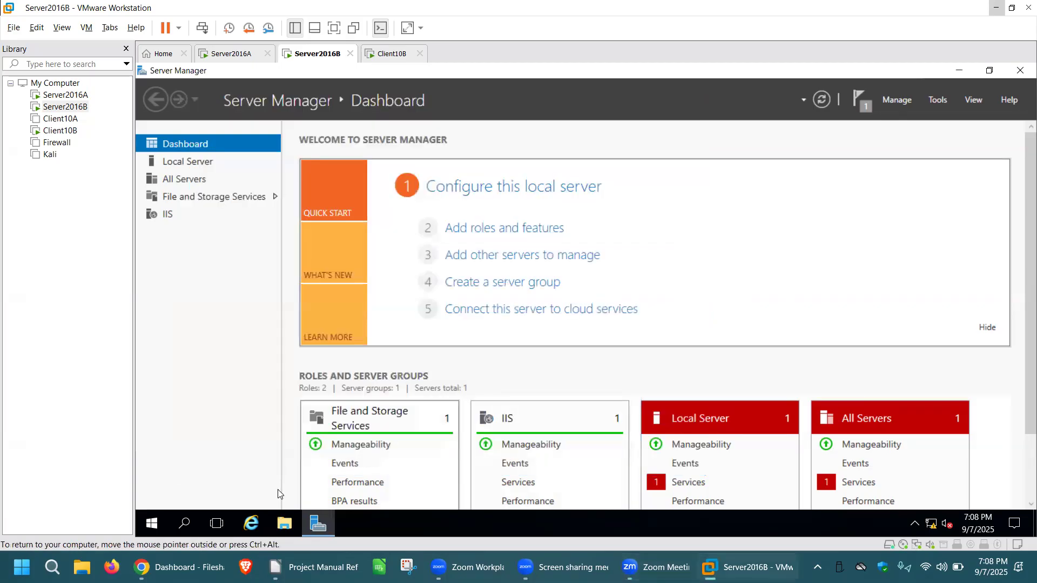
Examine the contents of the inetpub folder on Local Disk (C:) in File Explorer, and close the window.
click(288, 527)
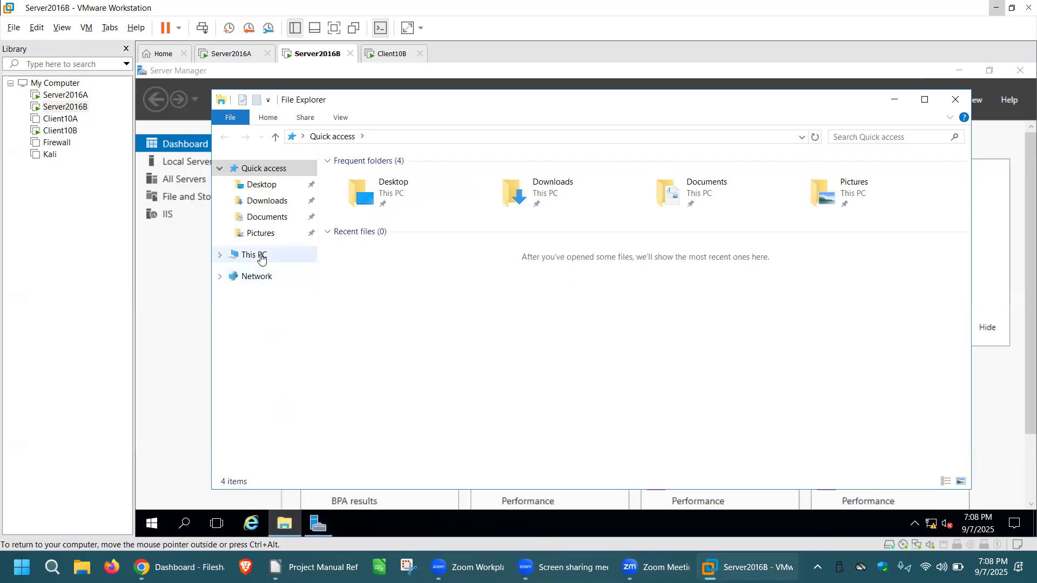
click(261, 256)
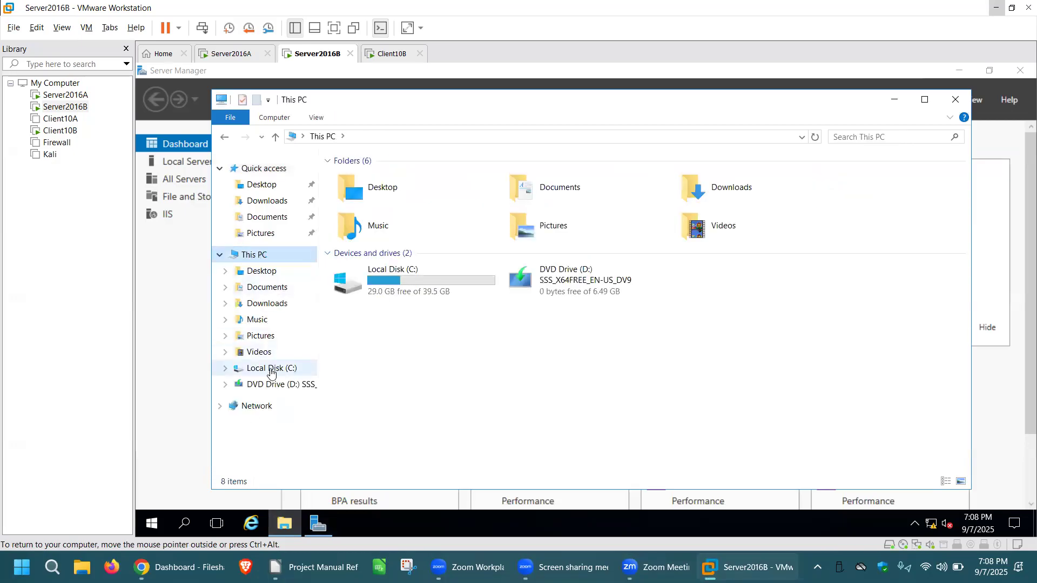
click(272, 367)
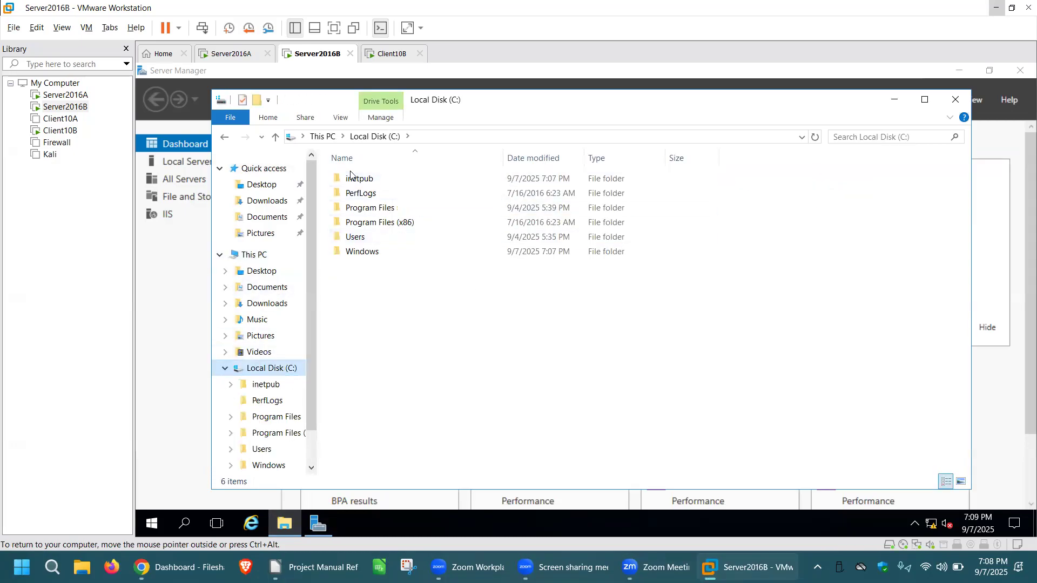
double_click(375, 180)
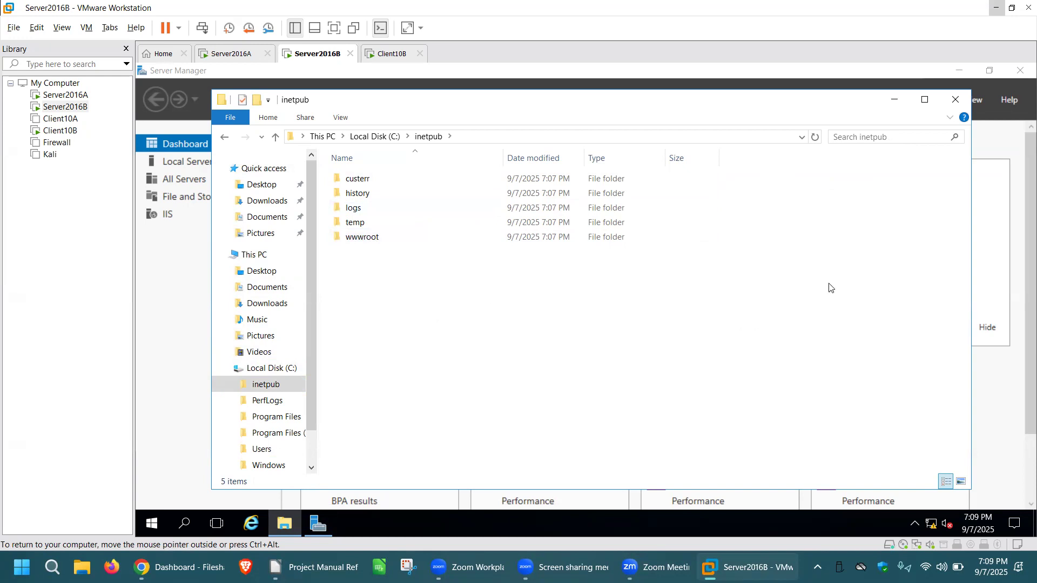
click(956, 99)
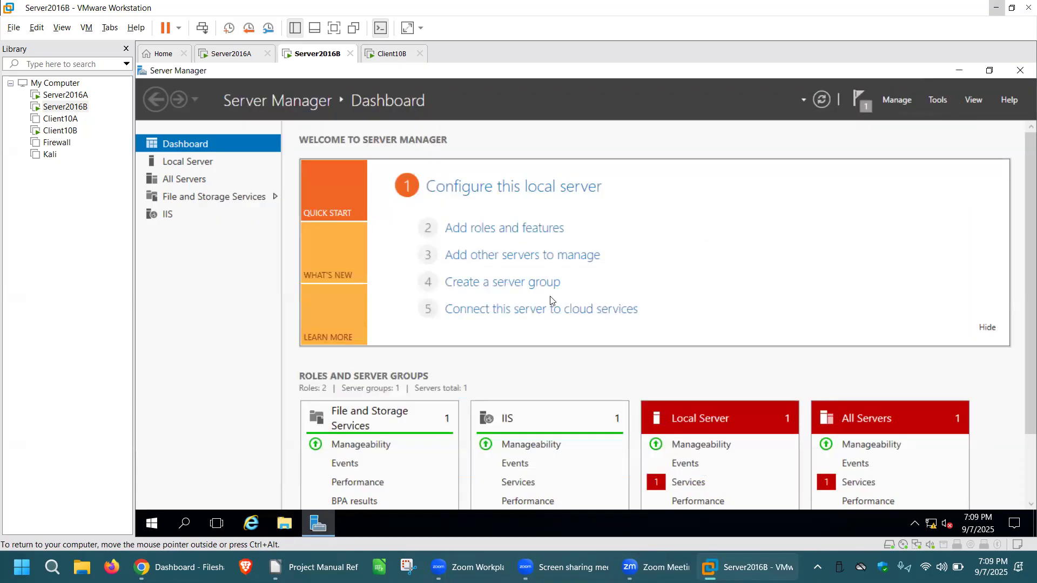
Search for Notepad on Server2016B and open it with a blank document.
click(185, 524)
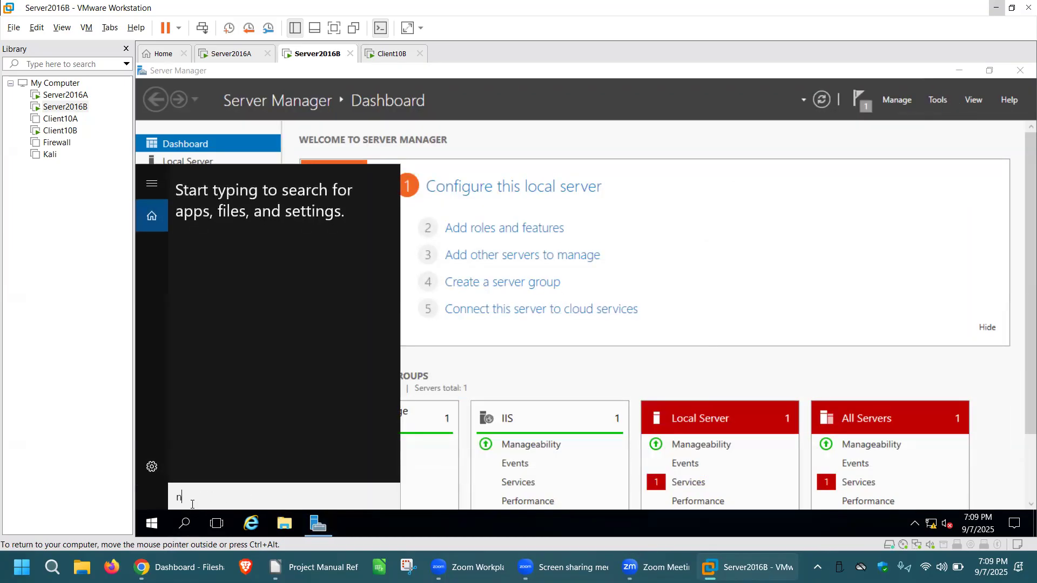
text(notepad)
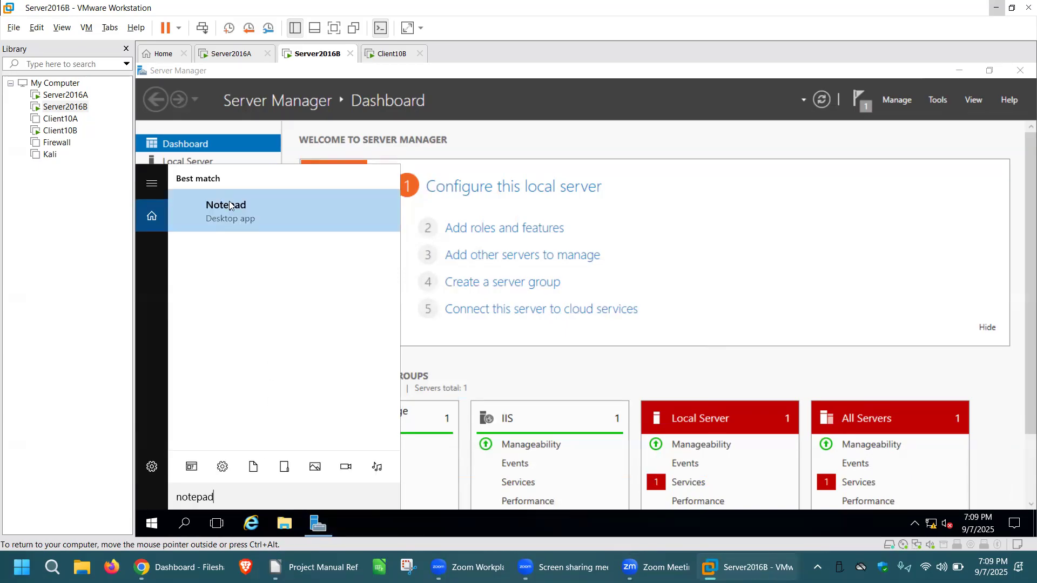
click(230, 205)
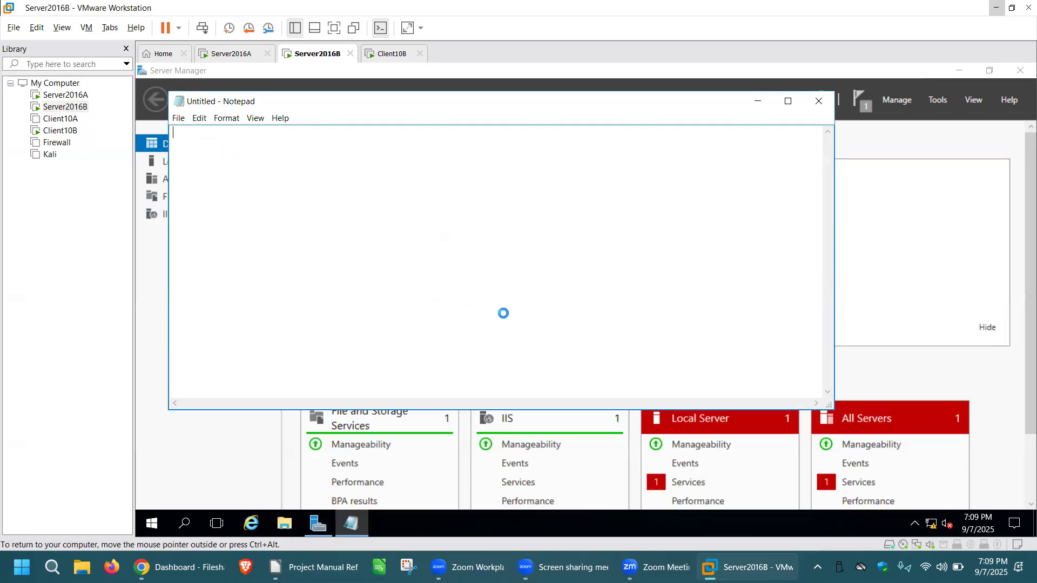
Write the opening HTML tags of the web page in Notepad: <h1><b><marquee><font size=50><font color=yellow.
text(<h1><b><marquee><font size=)
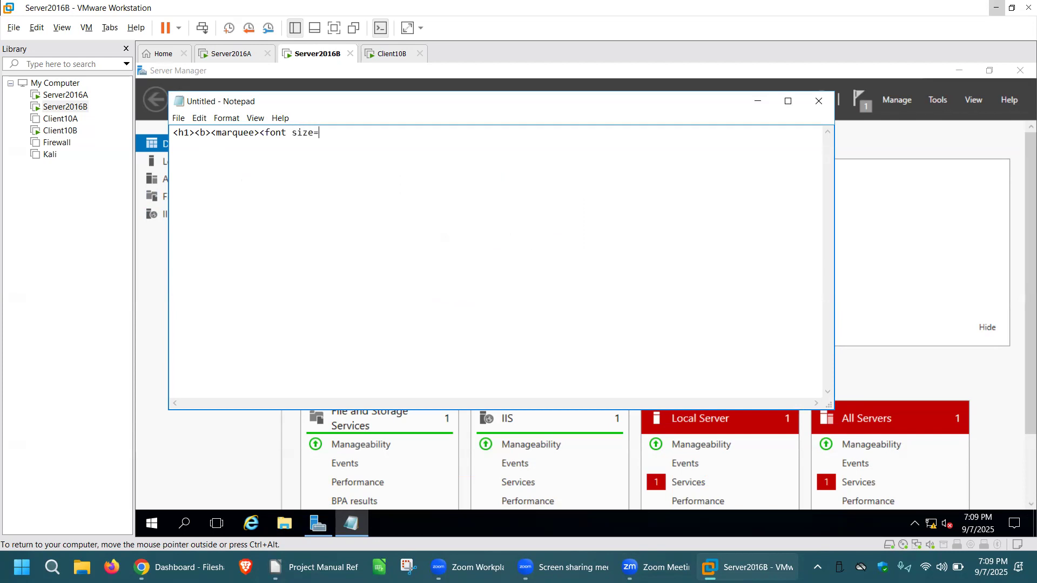
text(50><font color=yellow><body bgcolor=black>.....#####.....)
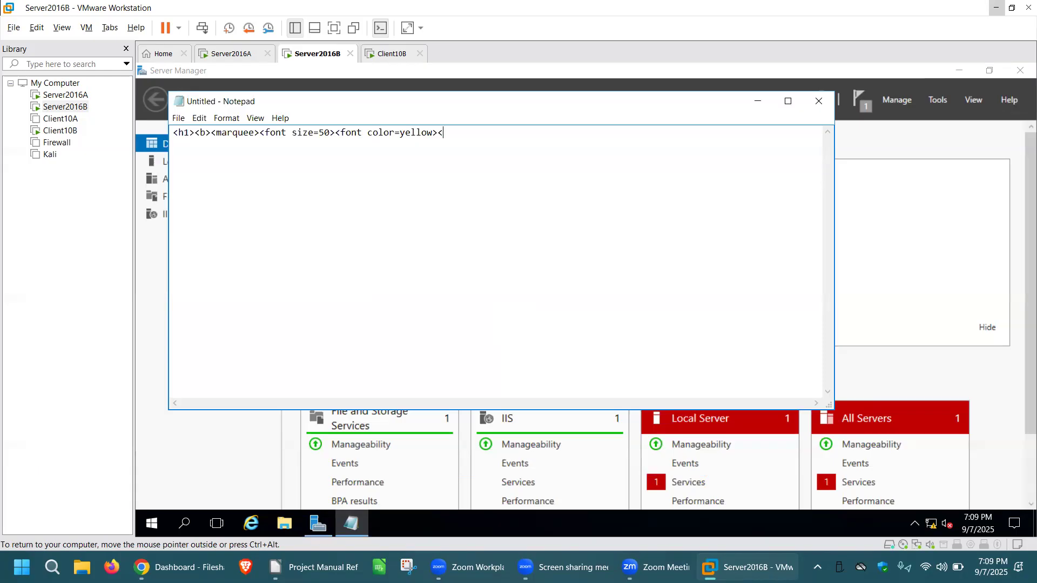
Add the start of a body tag with a background attribute after the yellow font tag: <body bg.
text(><body bgcolor=black>.....)
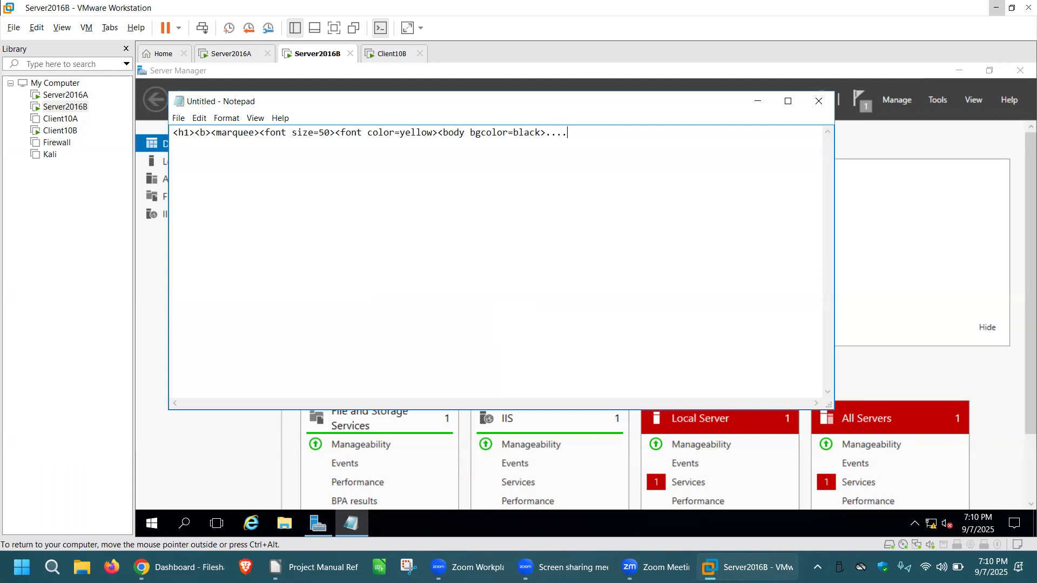
Finish the first line with ".....#####....." and add the line "Project 1 DNS and Web Server Install.....#####....." below it.
text(#####)
text(..... )
text(Project)
text( 1)
text( DNS and )
text(Web Server Insta)
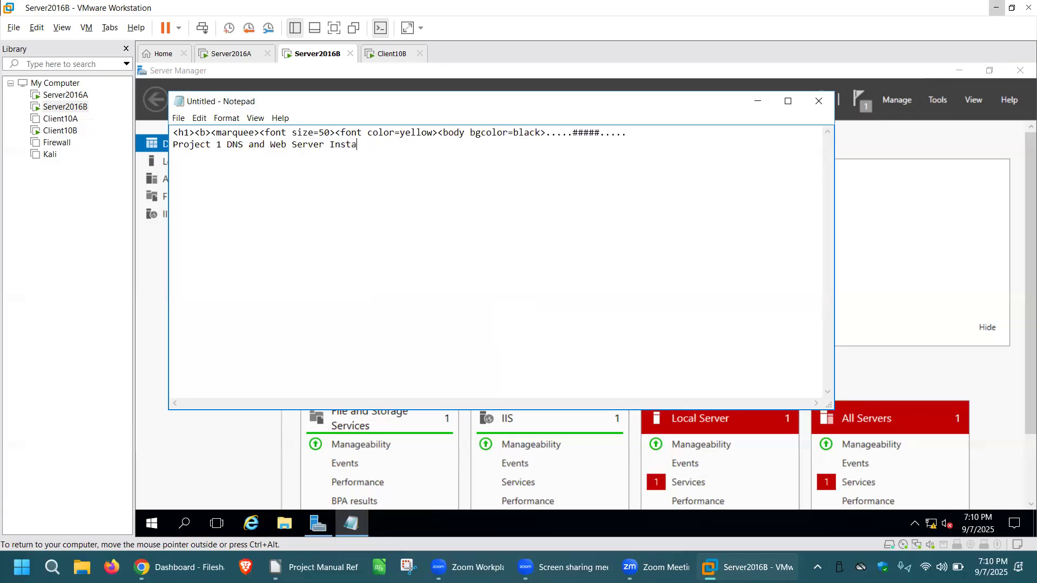
text(ll.....#####.....)
Copy the opening tags from <h1> through <body bgcolor=black> onto a new third line below the project text.
drag(550, 134, 173, 132)
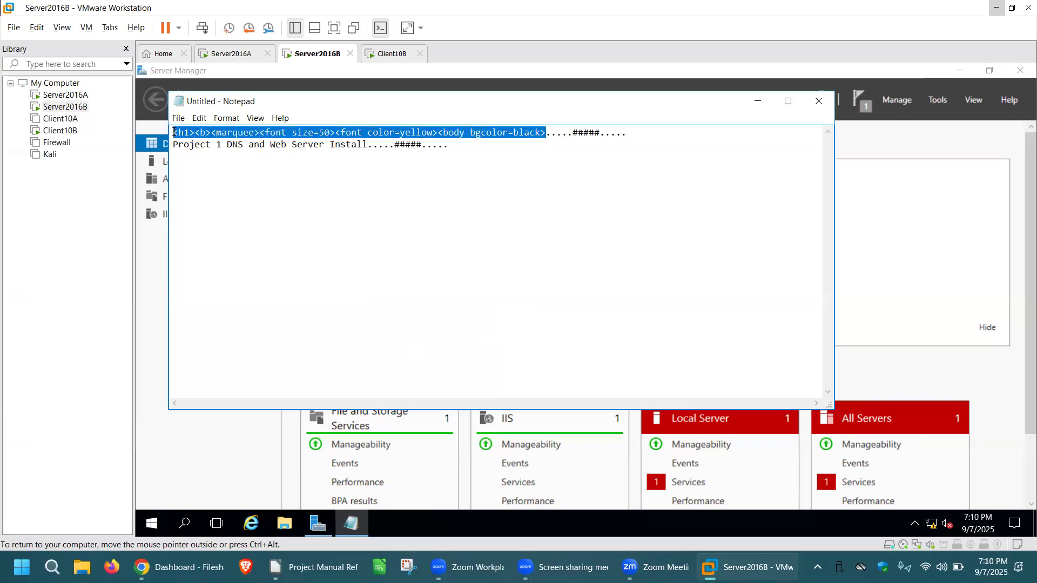
right_click(238, 131)
click(274, 168)
click(461, 145)
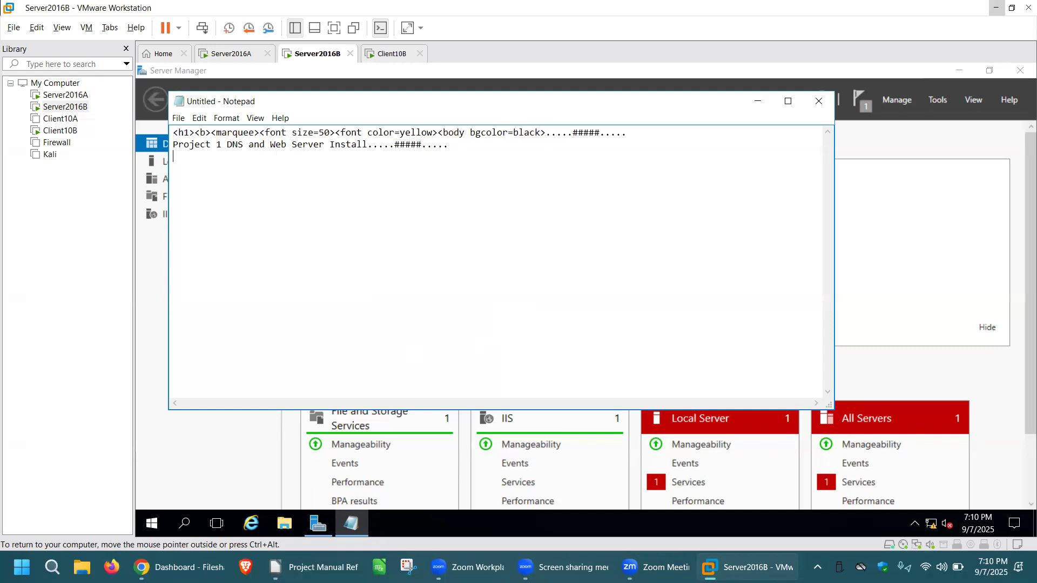
right_click(250, 155)
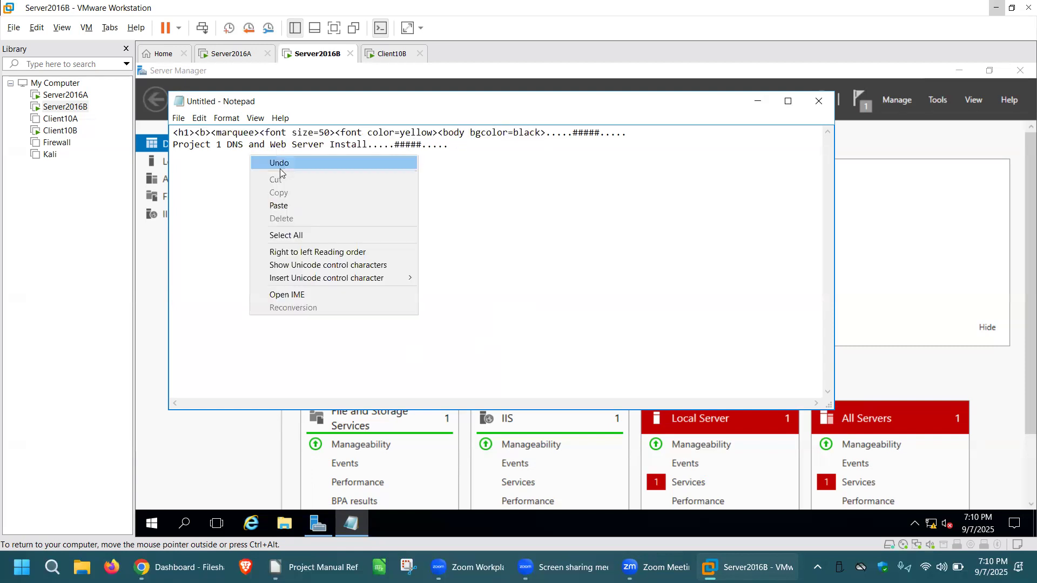
click(270, 204)
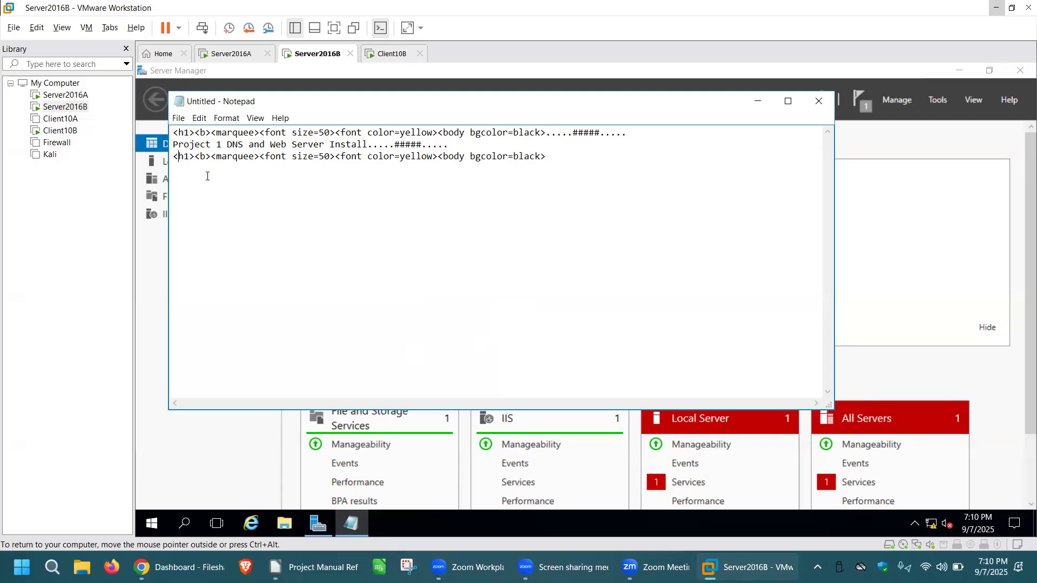
Turn the copied h1, b, marquee and font size tags into closing tags, removing "=50" from the font size tag.
text(/)
text(/)
text(/)
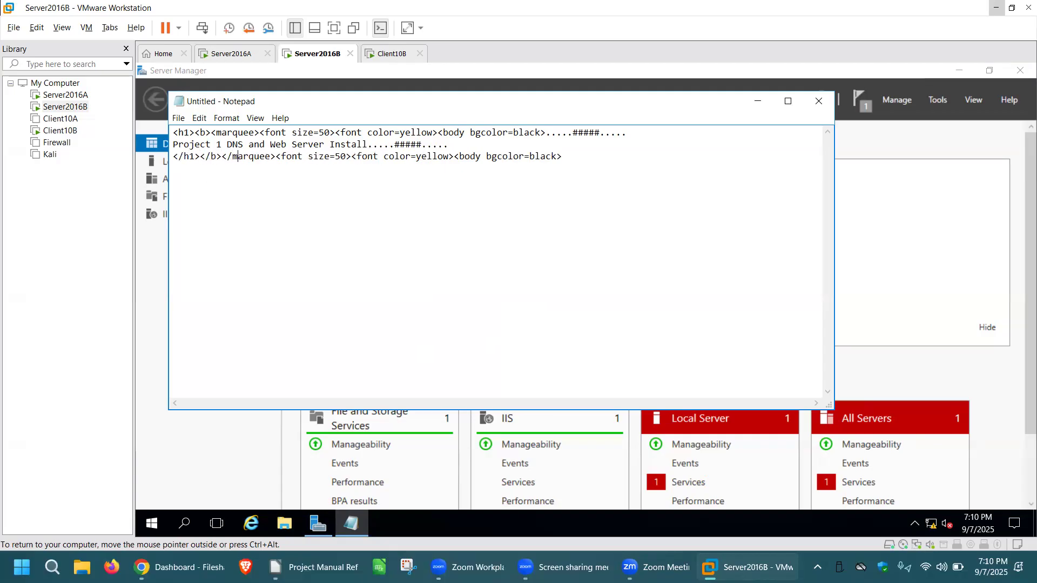
text(/)
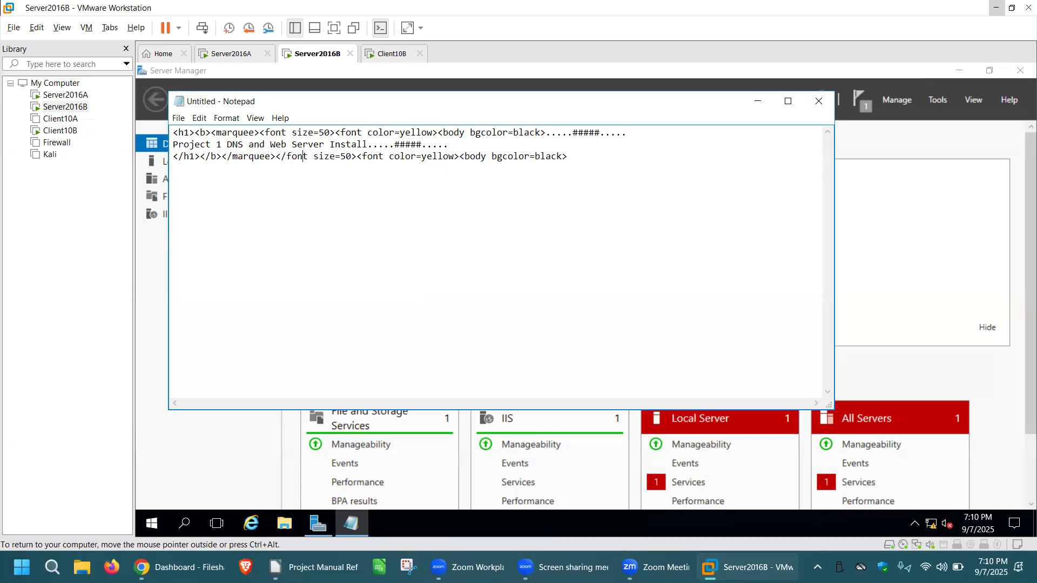
key(Right)
key(Right)
key(Right)
key(Right)
key(Right)
key(BackSpace)
key(BackSpace)
key(BackSpace)
key(Right)
key(Right)
Turn the copied font color and body bgcolor tags into closing tags, removing "=yellow" and "=black".
text(/)
key(Right)
key(Right)
key(Right)
key(Right)
key(Right)
key(Right)
key(BackSpace)
key(BackSpace)
key(BackSpace)
key(BackSpace)
key(BackSpace)
key(BackSpace)
key(BackSpace)
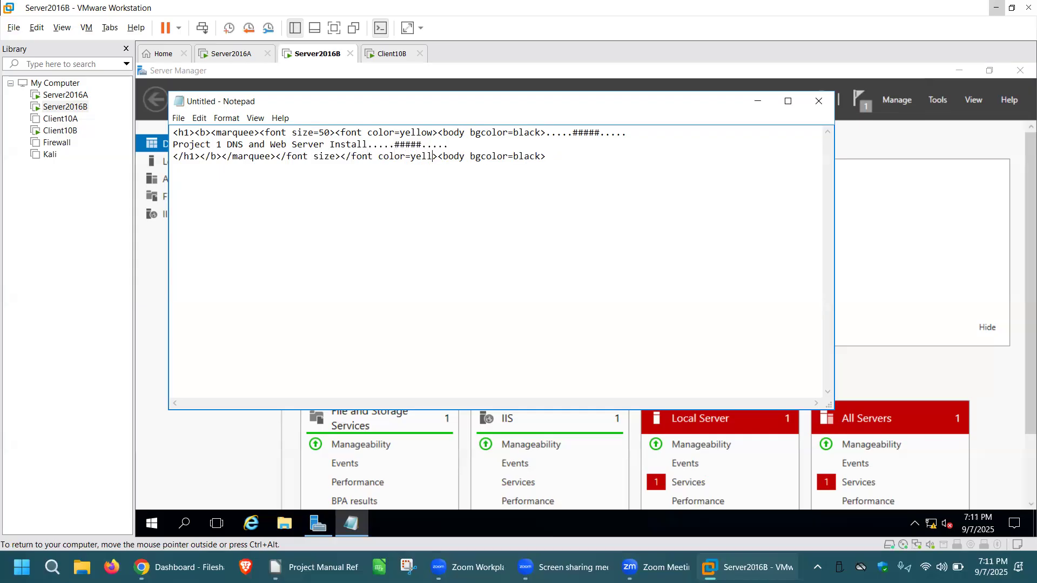
text(/)
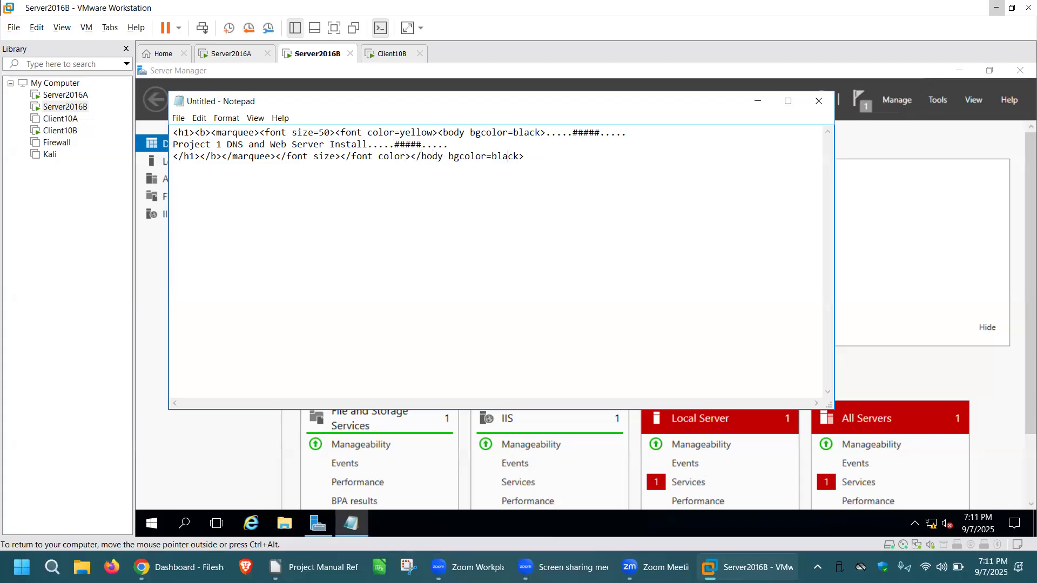
key(BackSpace)
key(BackSpace)
key(BackSpace)
key(BackSpace)
key(BackSpace)
key(BackSpace)
Duplicate the whole three-line marquee block below the original, leaving blank lines between the two.
click(516, 163)
key(Return)
key(Return)
key(Return)
drag(497, 161, 175, 136)
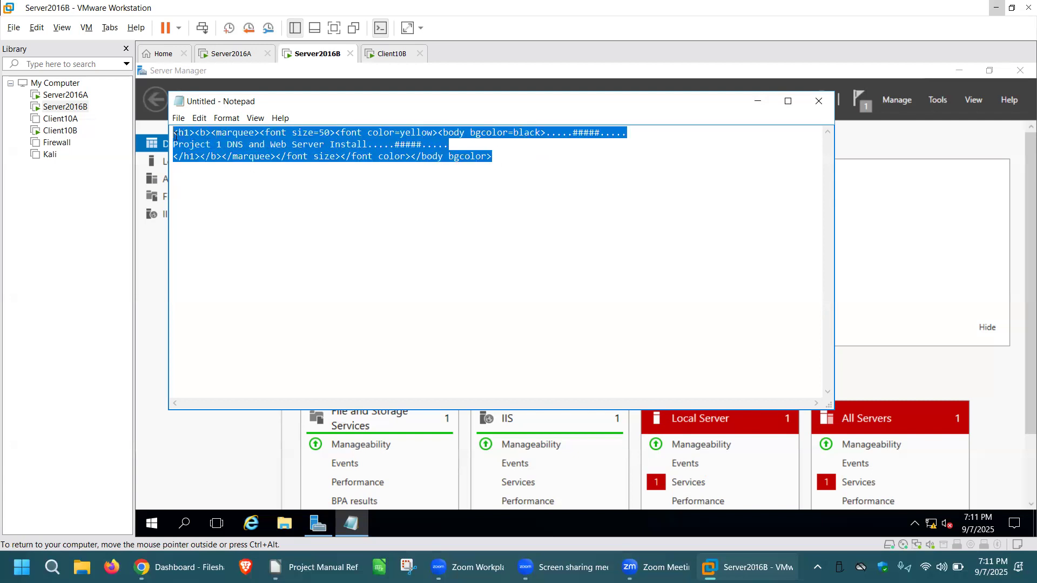
right_click(229, 137)
click(265, 176)
click(186, 199)
right_click(185, 195)
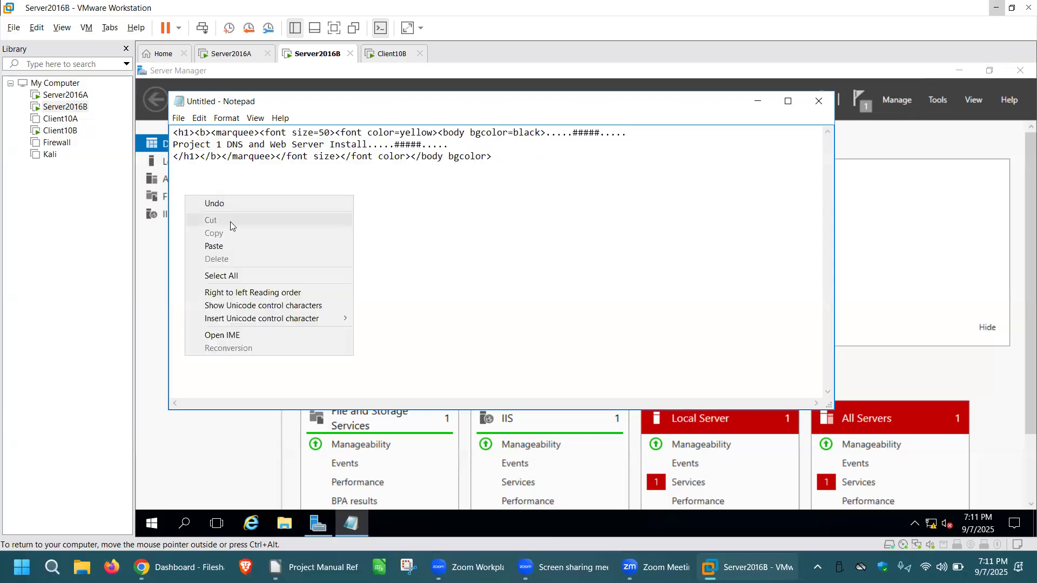
click(214, 246)
Set the font color in the second block to white.
click(432, 193)
key(BackSpace)
key(BackSpace)
key(BackSpace)
key(BackSpace)
key(BackSpace)
key(BackSpace)
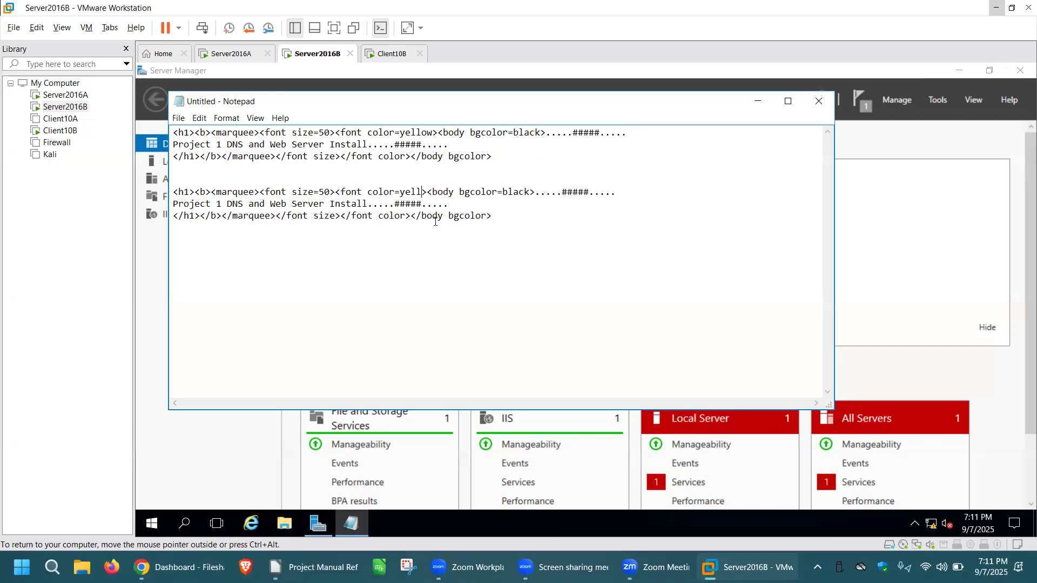
text(white)
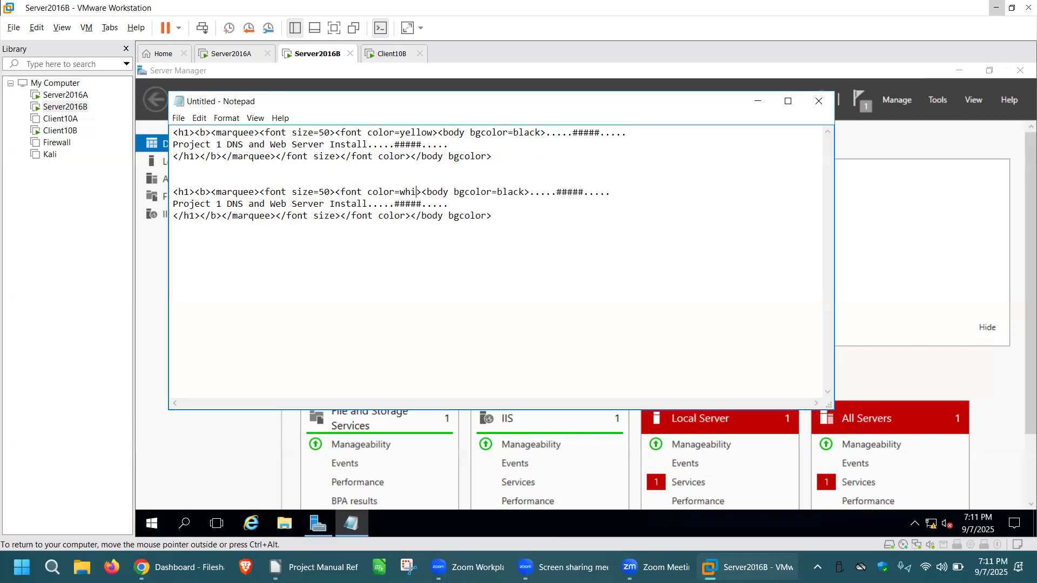
Replace the second block's project text with "Reality is wrong. Dreams are for real", keeping the trailing symbols.
click(368, 205)
key(BackSpace)
key(BackSpace)
key(BackSpace)
key(BackSpace)
key(BackSpace)
key(BackSpace)
key(BackSpace)
key(BackSpace)
key(BackSpace)
key(BackSpace)
key(BackSpace)
key(BackSpace)
key(BackSpace)
key(BackSpace)
key(BackSpace)
key(BackSpace)
key(BackSpace)
key(BackSpace)
key(BackSpace)
key(BackSpace)
key(BackSpace)
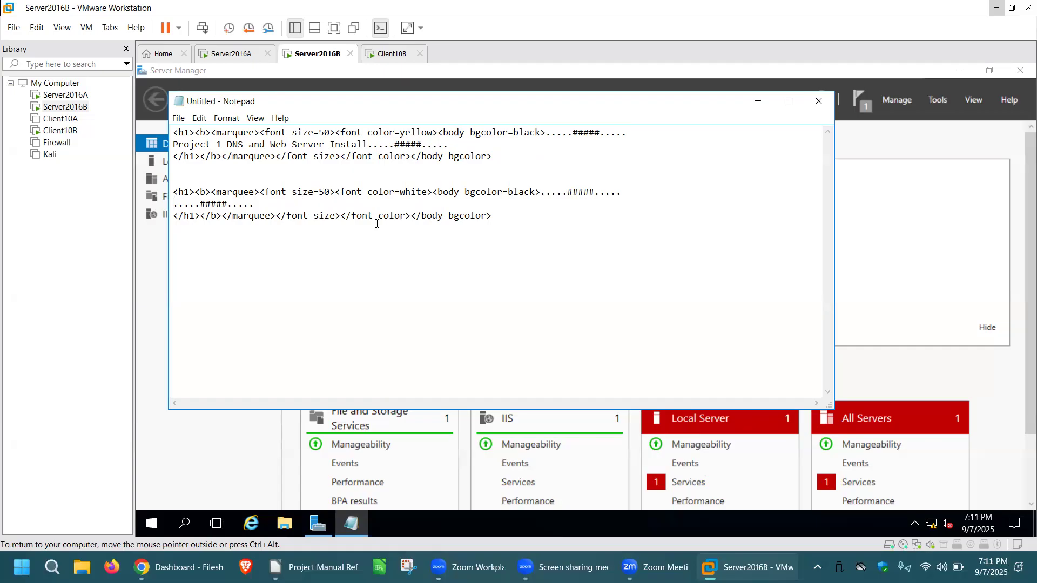
text(Reality)
text( is wrong)
text(. Dreams)
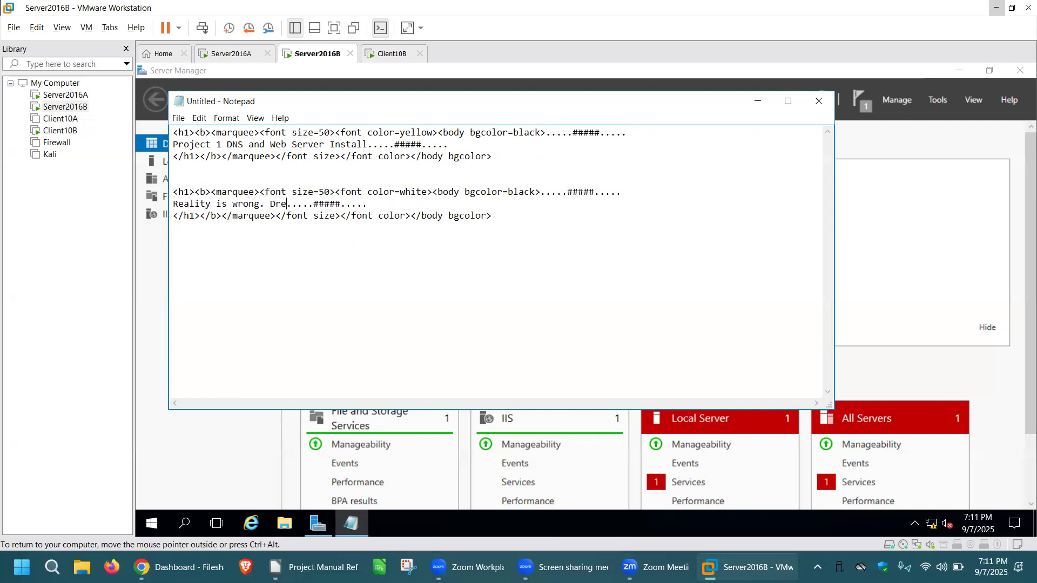
text( are for real)
Replace both ##### groups in the second block with @@@@@.
click(596, 192)
key(BackSpace)
key(BackSpace)
key(BackSpace)
key(BackSpace)
key(BackSpace)
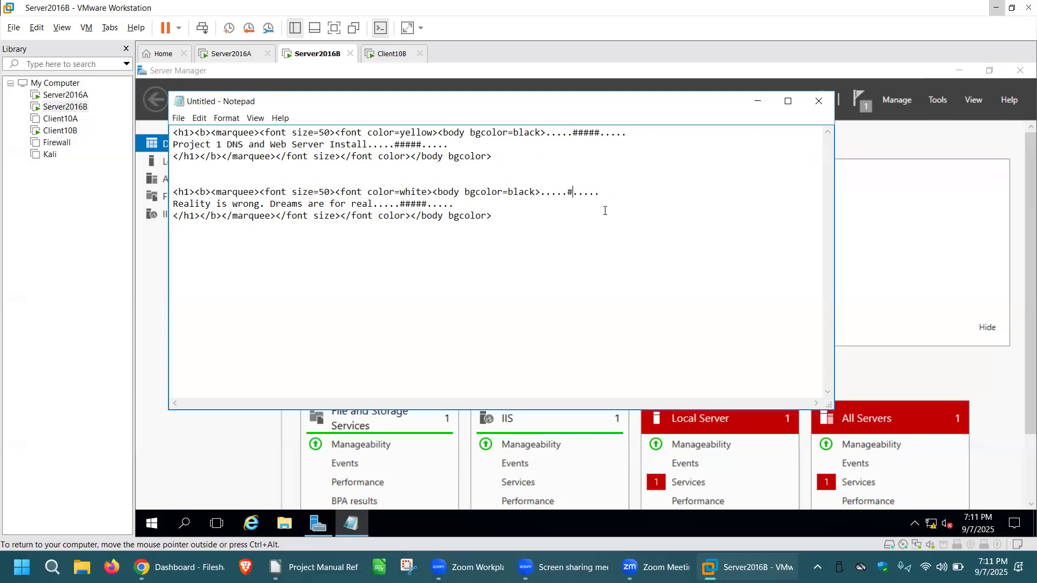
text(@@@@@)
click(427, 204)
key(BackSpace)
key(BackSpace)
key(BackSpace)
key(BackSpace)
key(BackSpace)
text(@@@@@)
Save the page as default.htm in C:\inetpub\wwwroot.
click(178, 117)
click(211, 171)
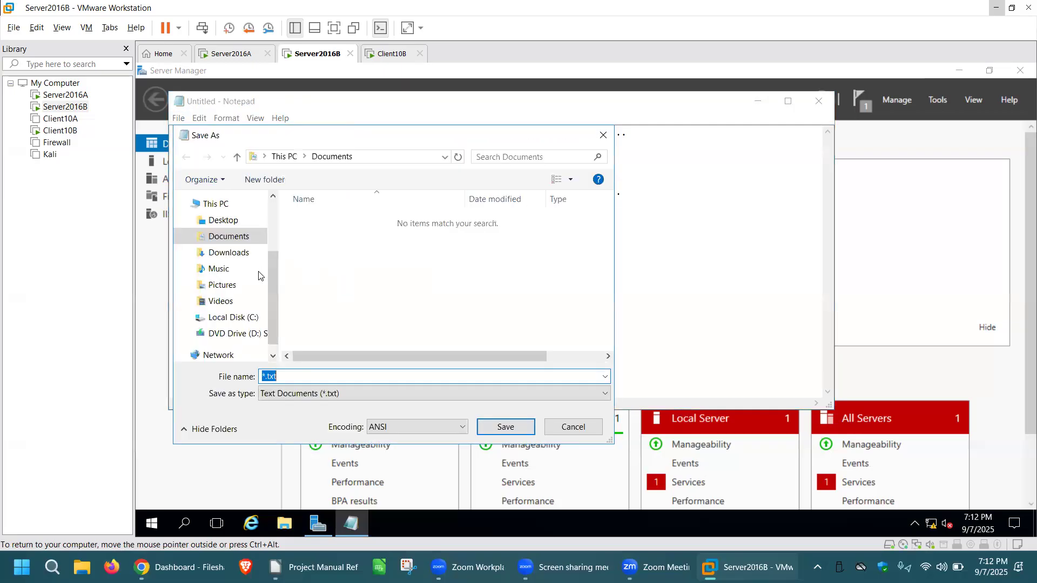
click(245, 320)
double_click(321, 220)
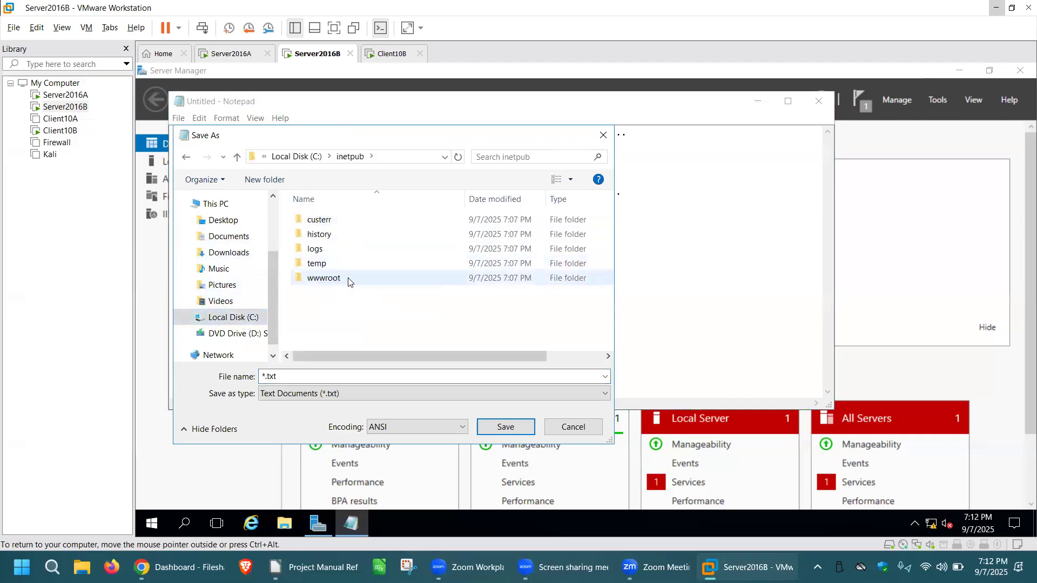
double_click(349, 278)
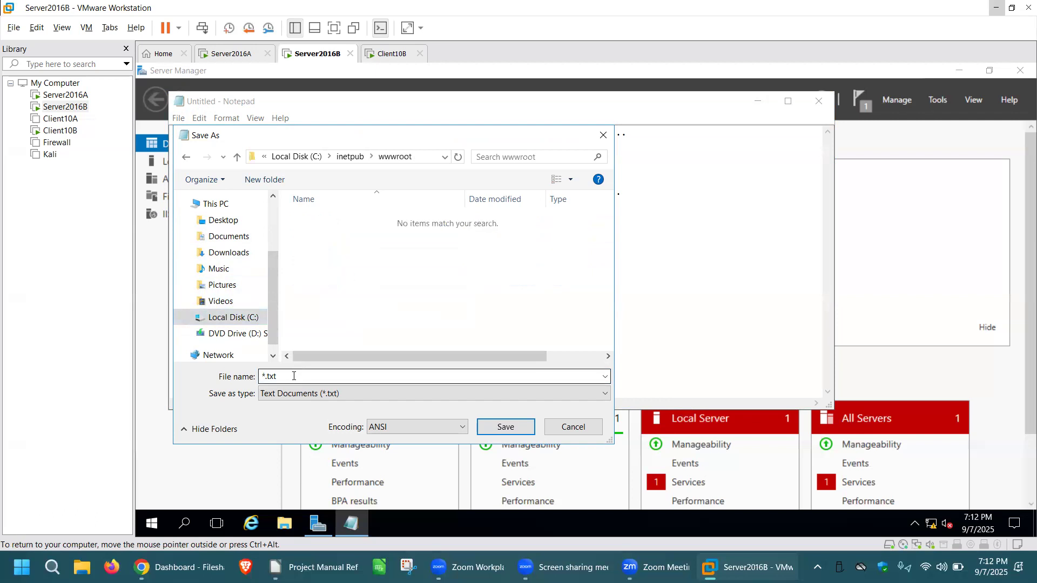
double_click(261, 376)
text(d)
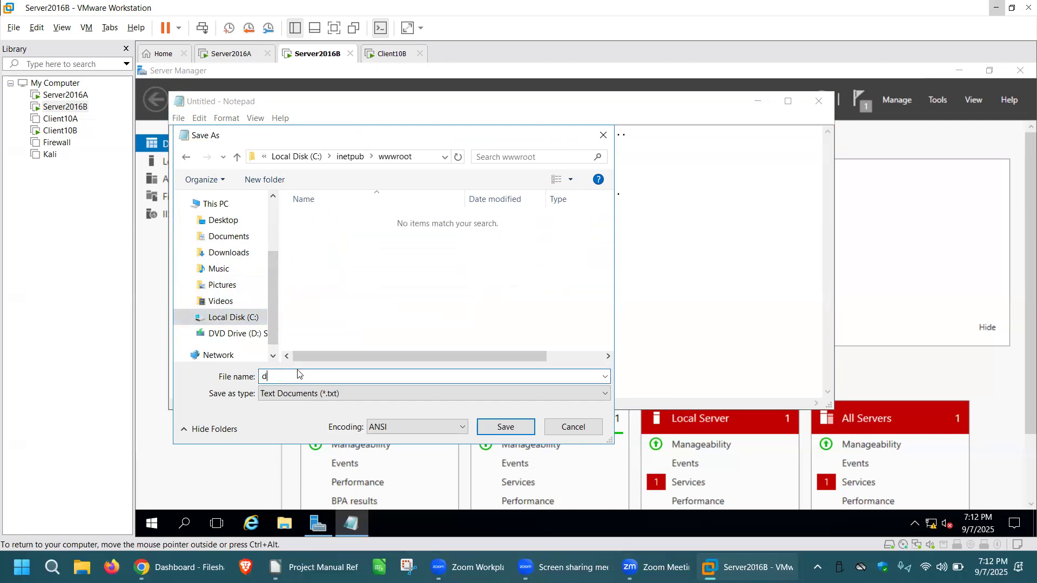
text(efault.htm)
click(514, 428)
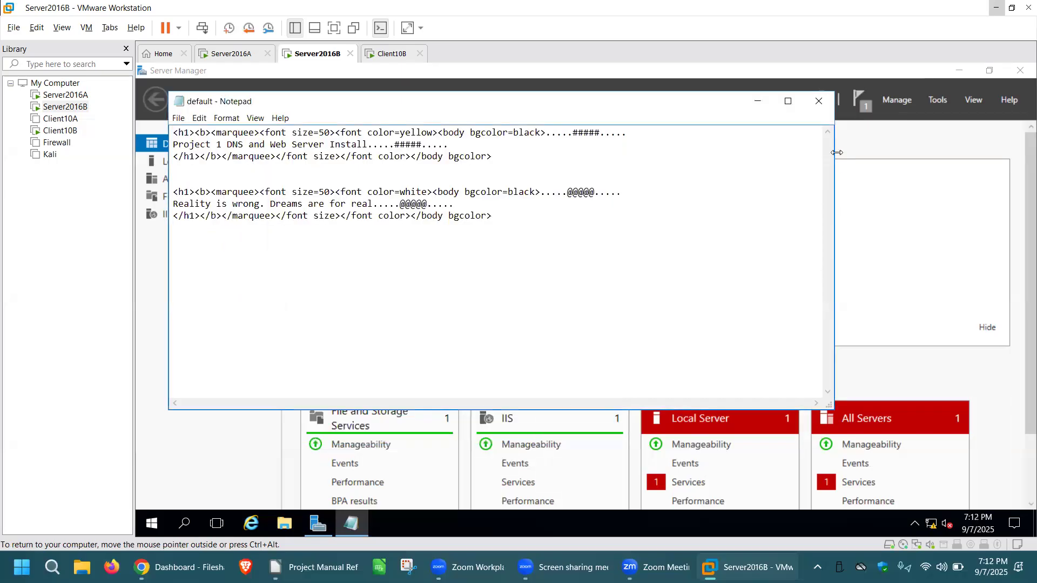
Close Notepad and refresh the Server Manager dashboard.
click(821, 102)
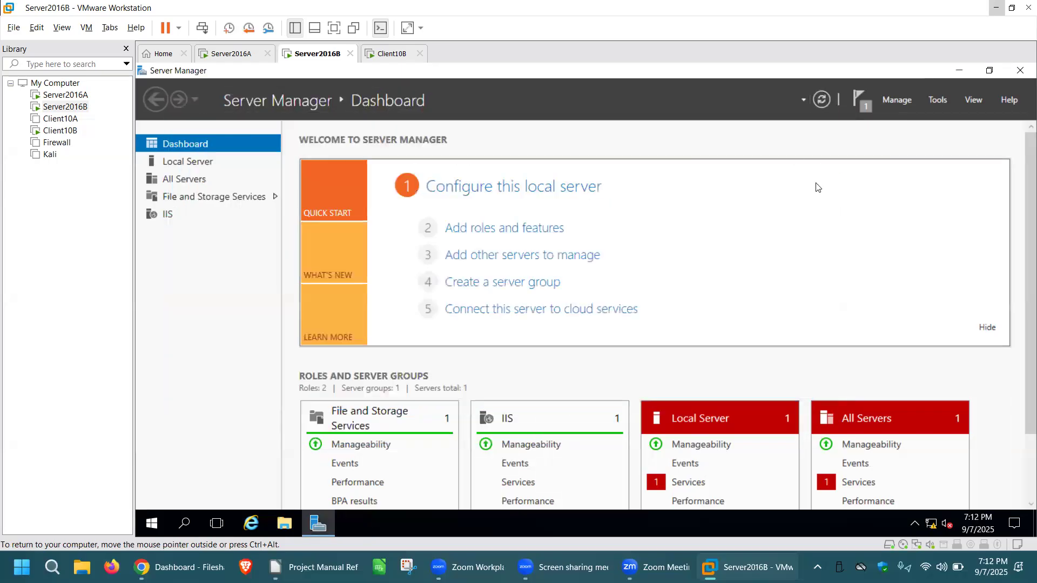
click(825, 98)
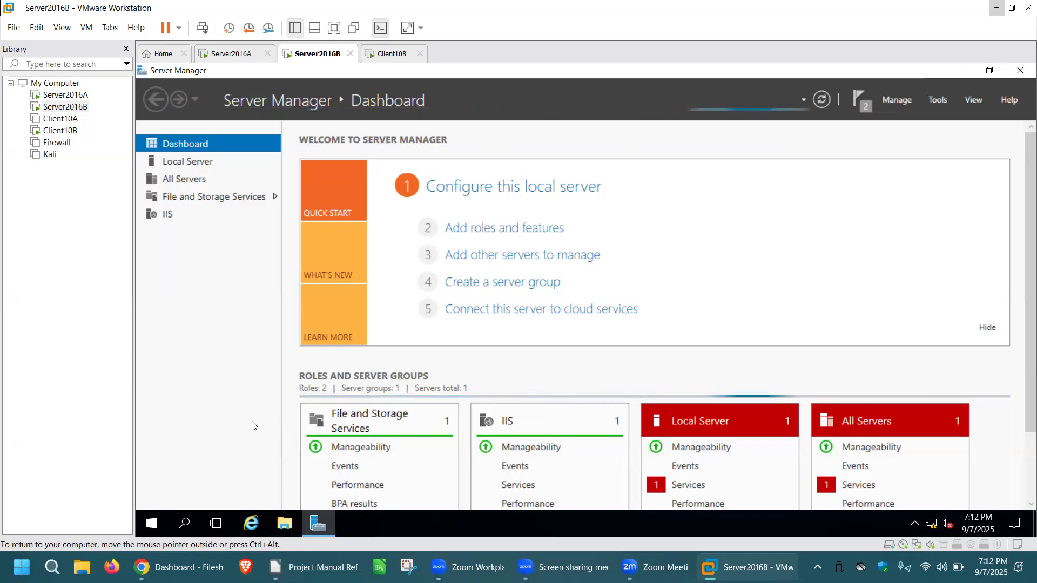
Open the default page from C:\inetpub\wwwroot in Internet Explorer using File Explorer.
click(282, 527)
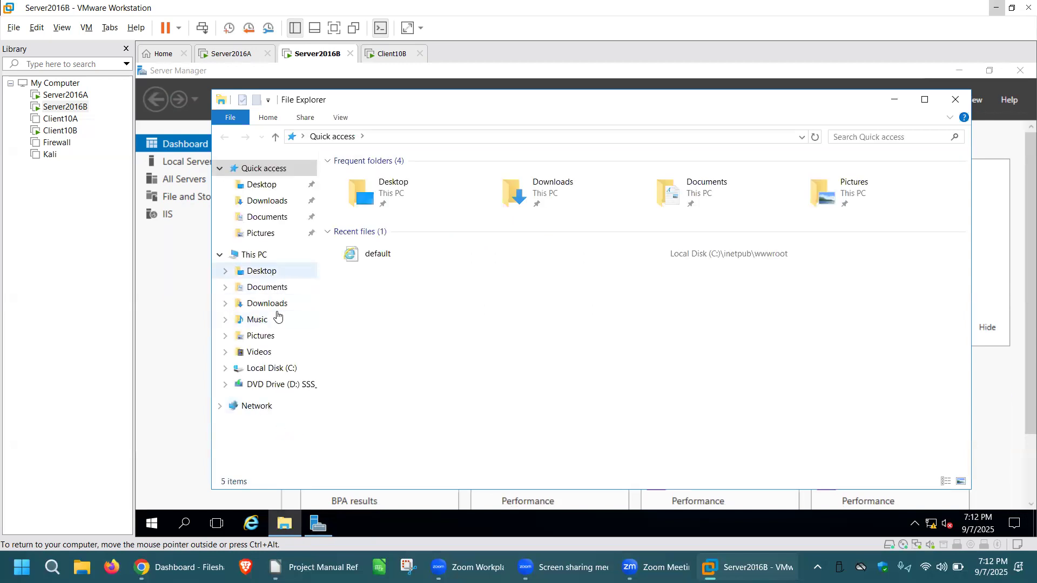
click(271, 365)
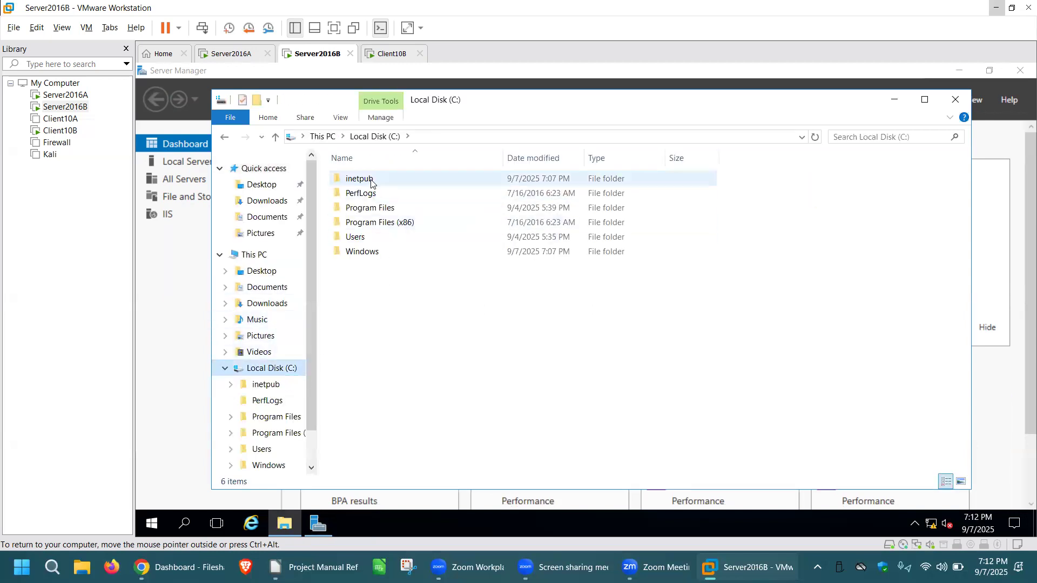
click(371, 183)
double_click(372, 183)
double_click(378, 238)
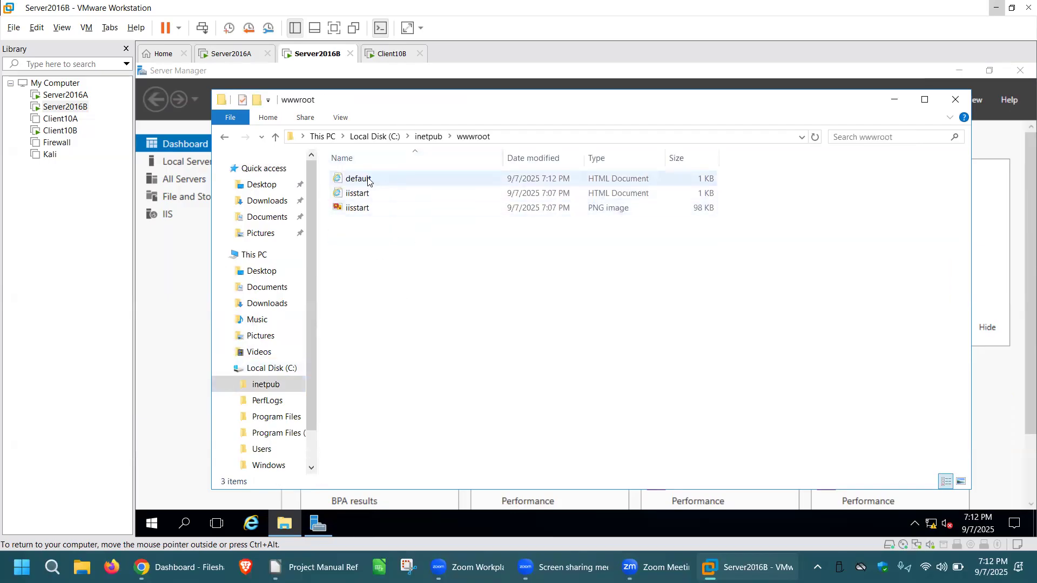
click(369, 182)
double_click(368, 181)
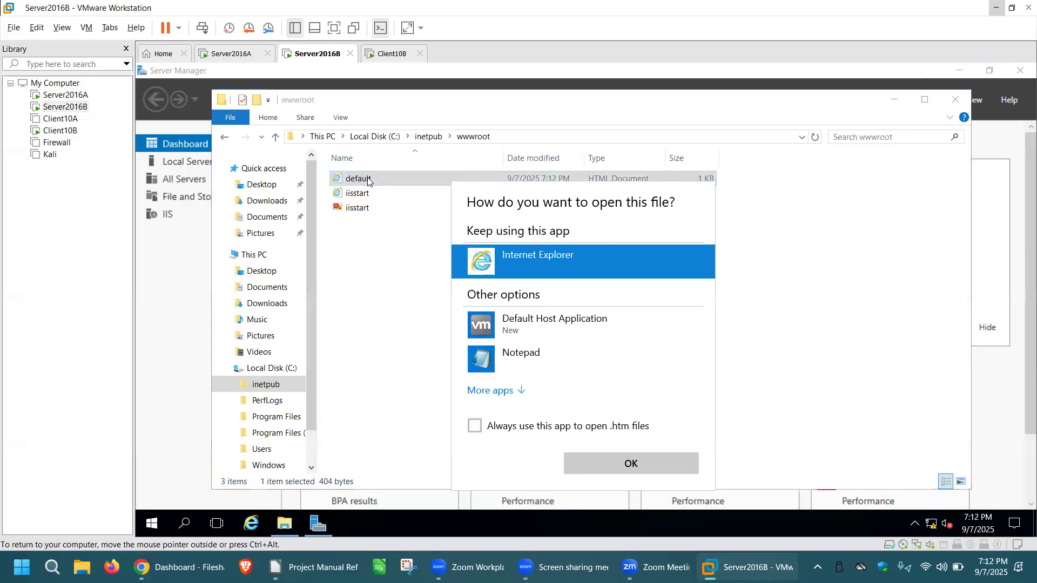
click(629, 463)
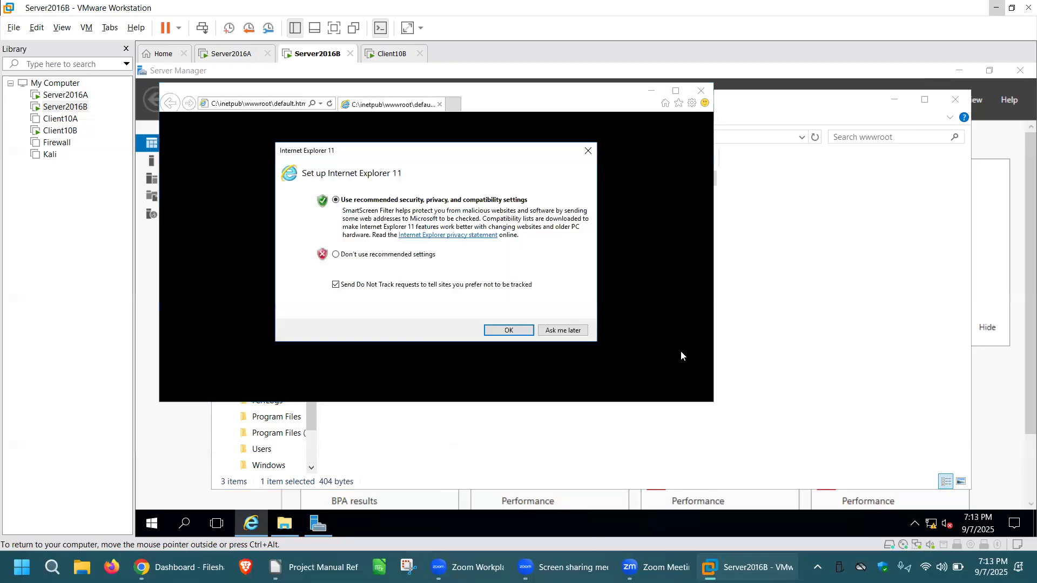
Dismiss Internet Explorer's setup and blocked-content prompts with the extra tab, and close the browser and File Explorer after viewing the page.
click(591, 151)
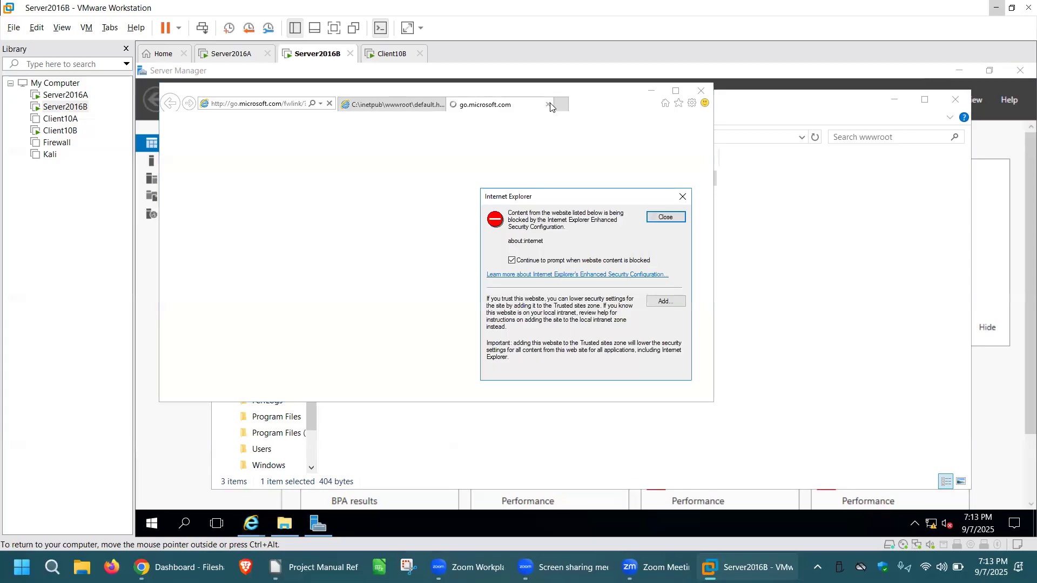
click(682, 197)
click(548, 104)
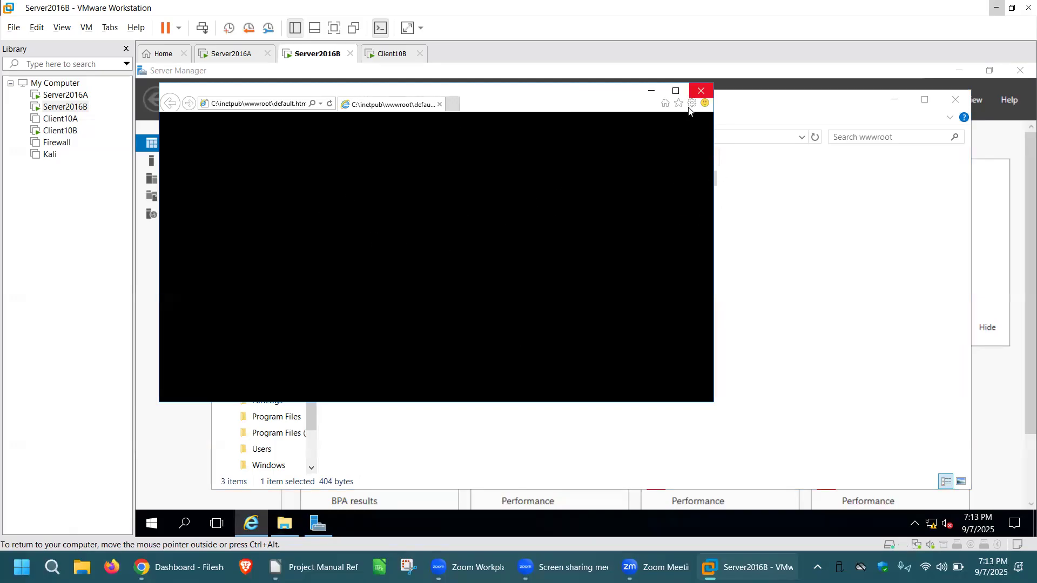
click(702, 92)
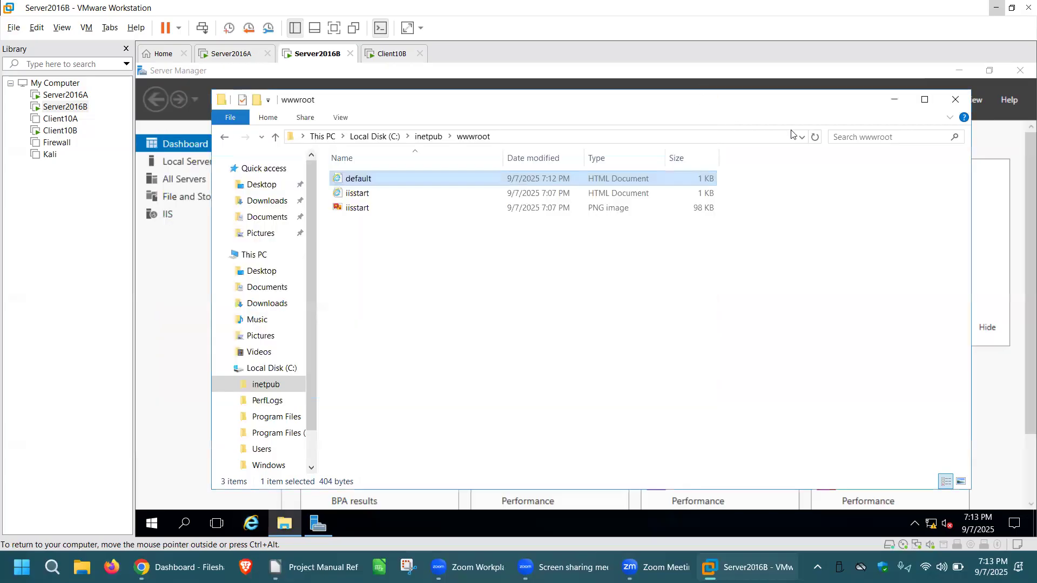
click(955, 101)
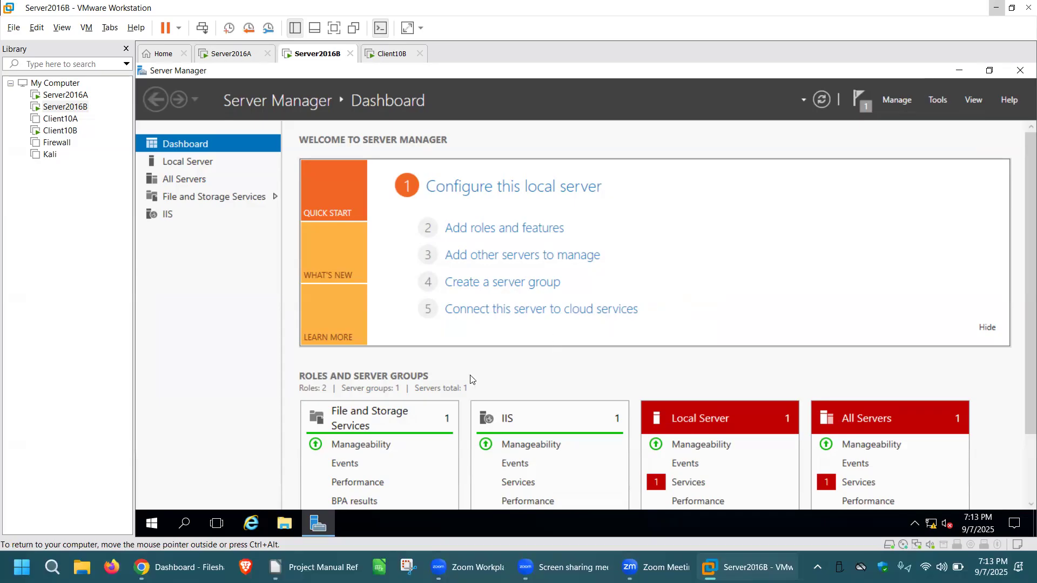
Open the Network Connections window on Server2016B with ncpa.cpl.
click(186, 525)
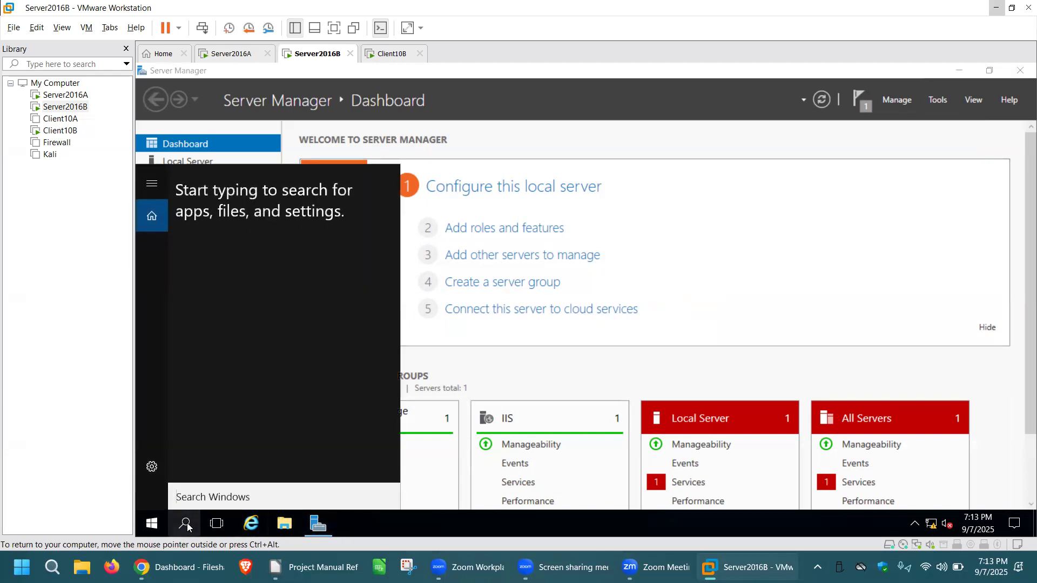
text(ncpa.c)
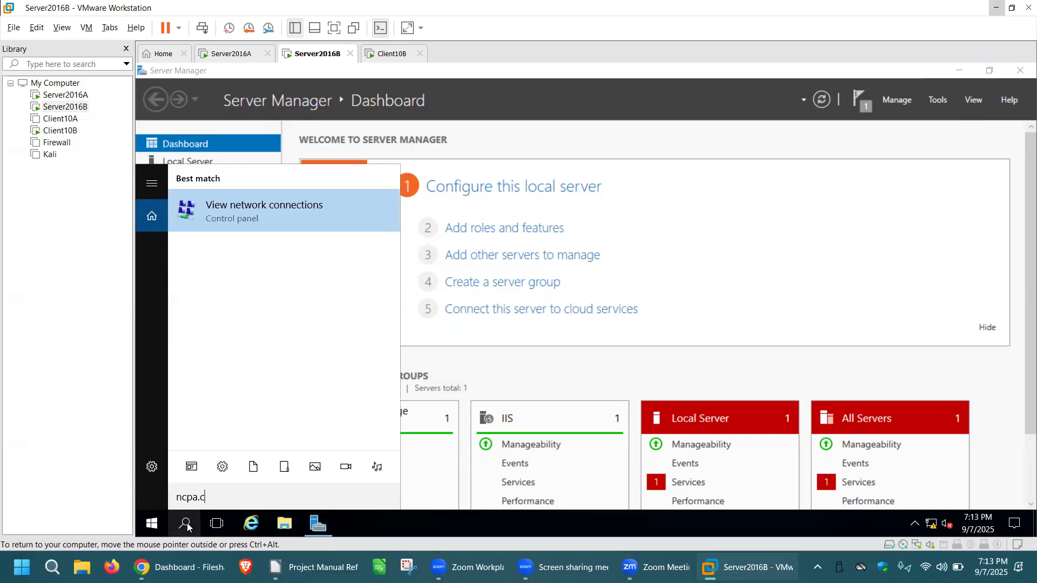
text(pl)
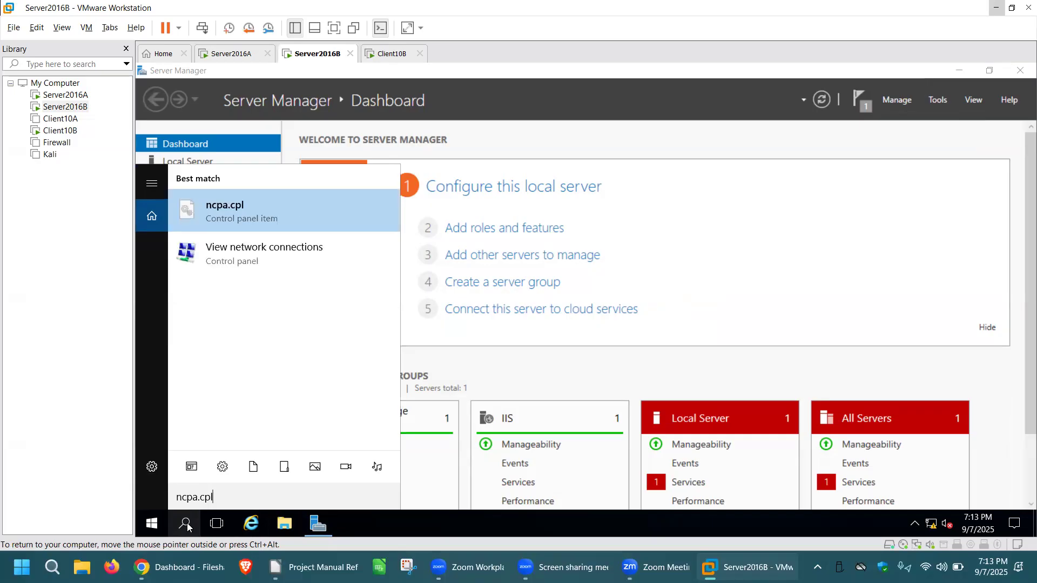
click(258, 212)
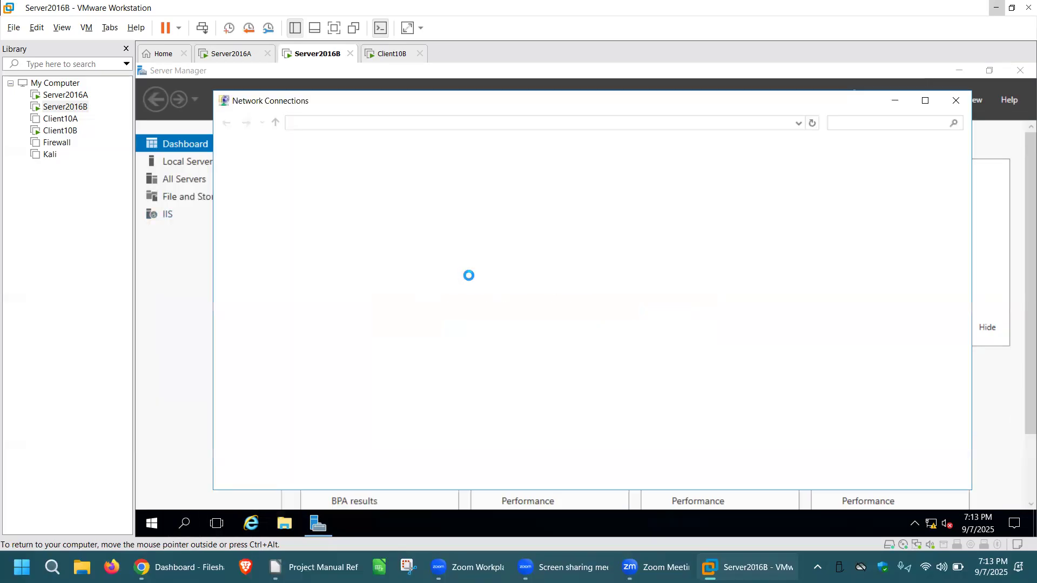
Review the IPv4 address and DNS server settings of the Ethernet0 adapter, accept them as they are, and close Network Connections.
right_click(358, 180)
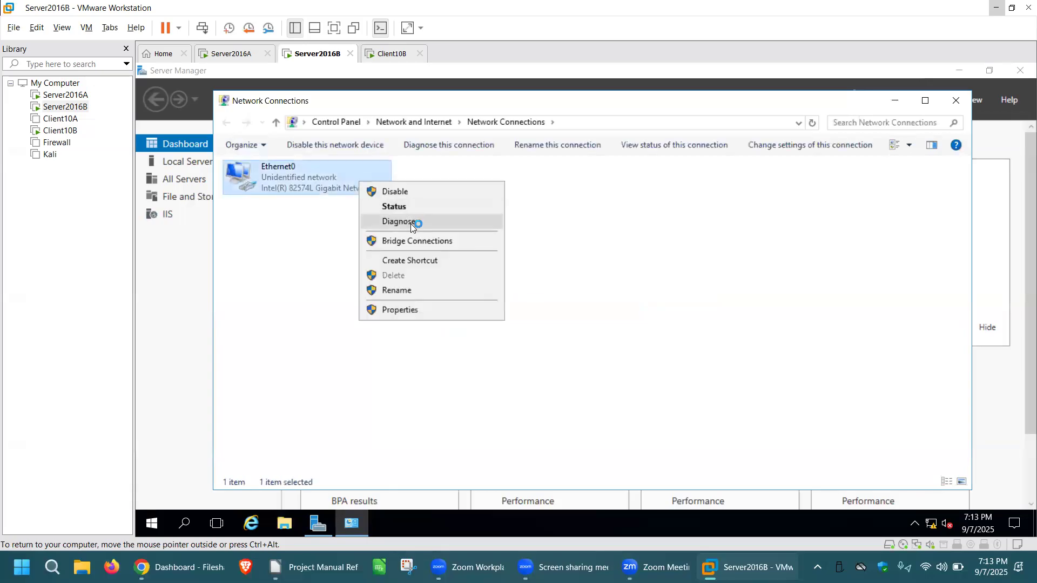
click(407, 310)
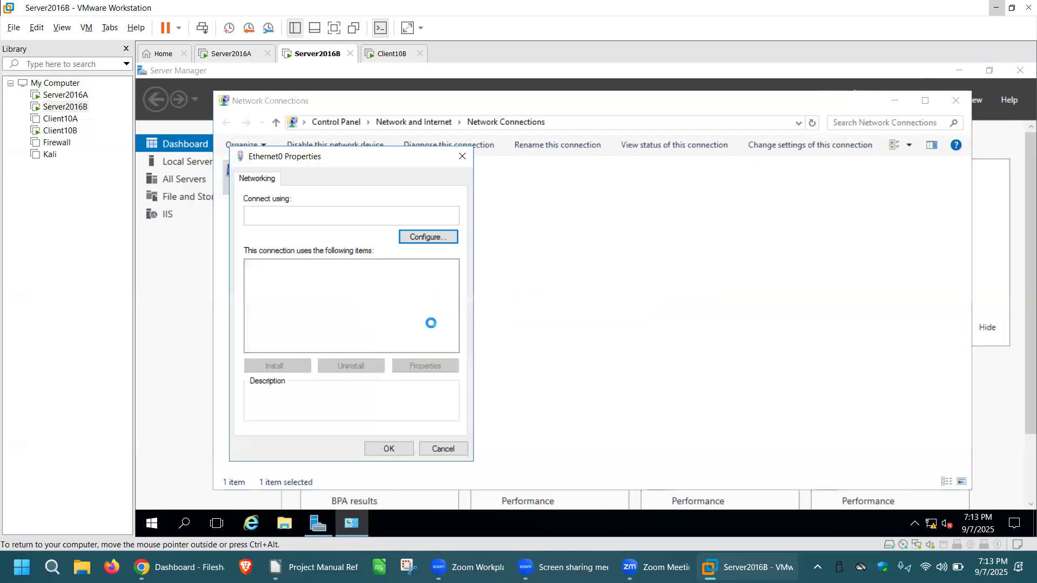
click(388, 301)
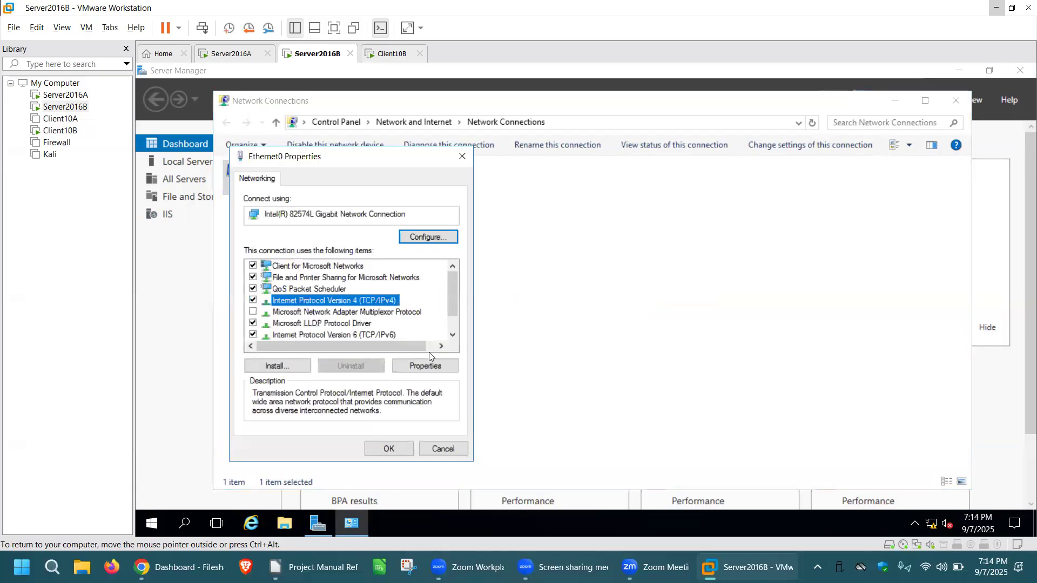
click(432, 368)
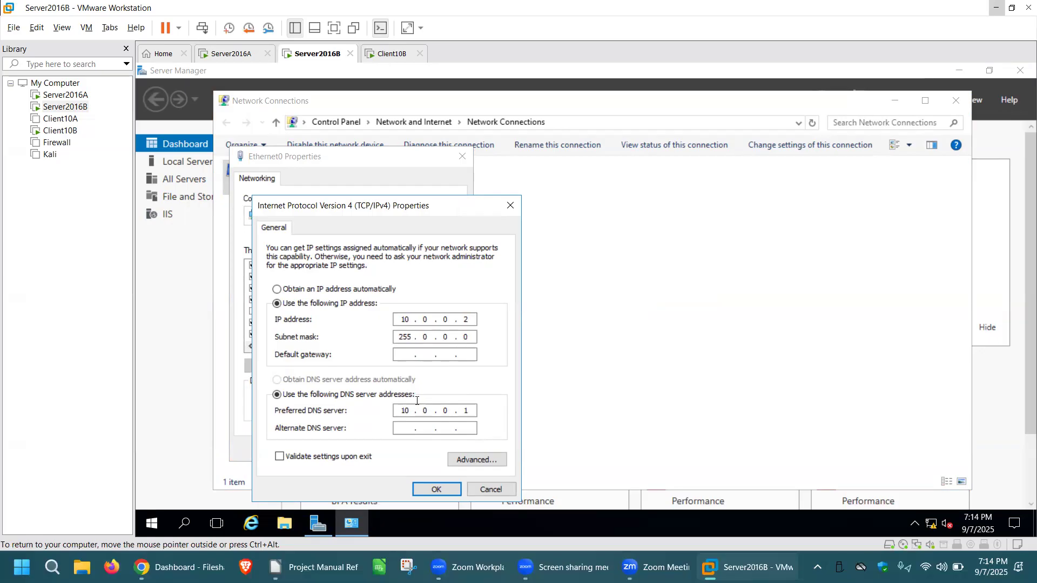
click(439, 488)
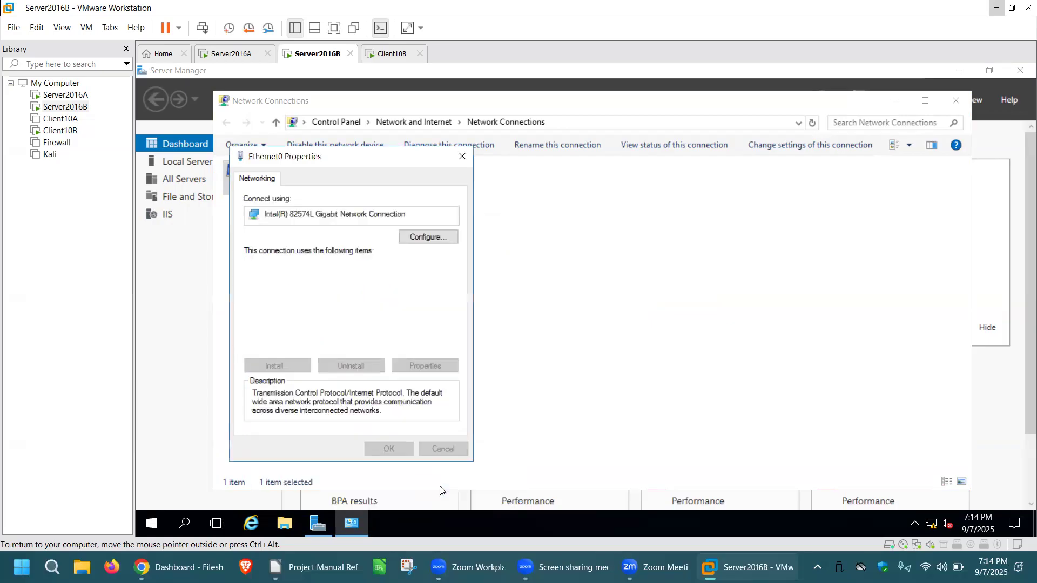
click(389, 451)
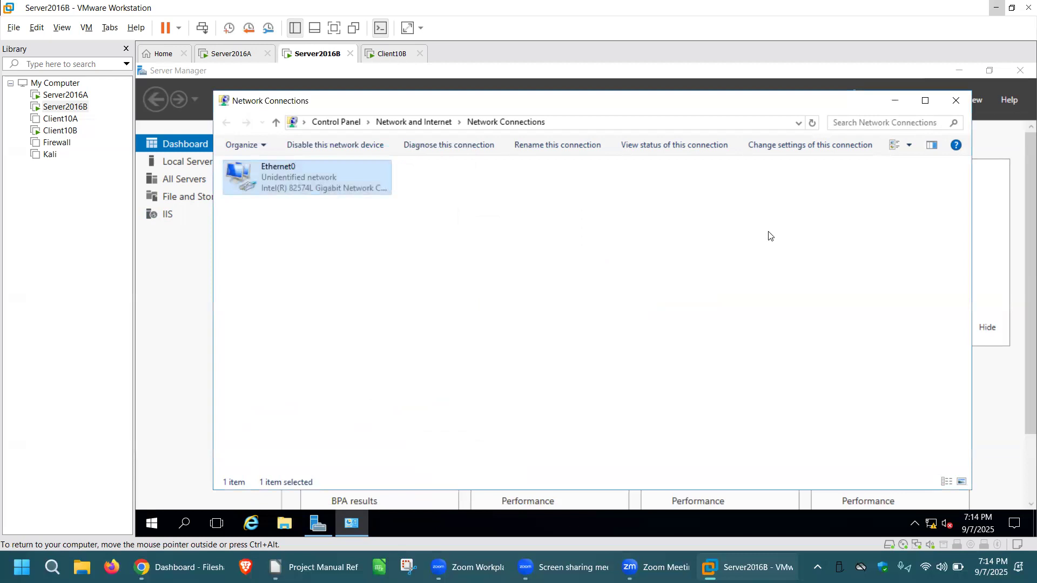
click(955, 102)
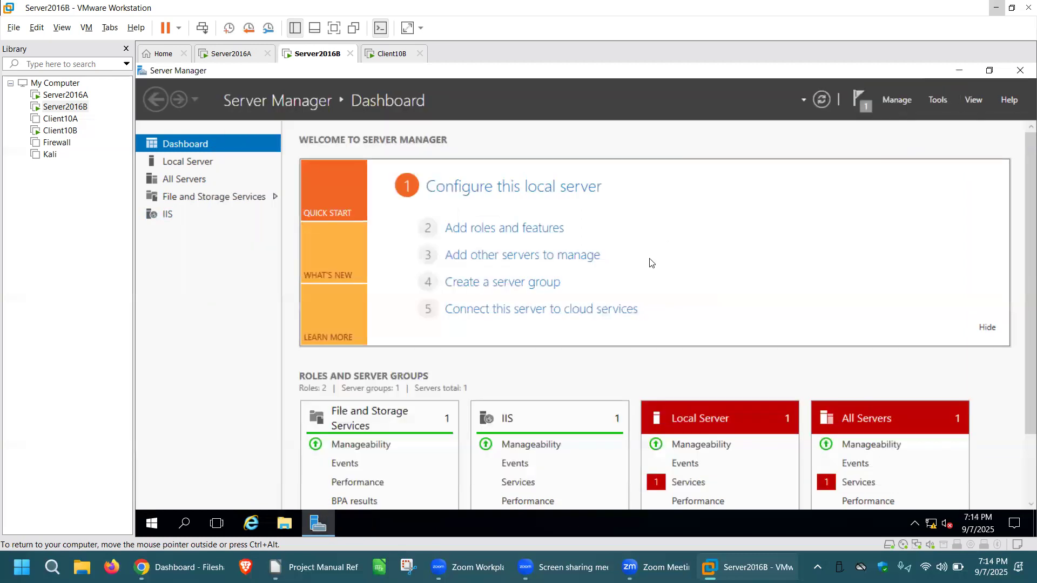
Refresh the Server Manager dashboards on Server2016B and Server2016A.
click(824, 100)
click(246, 53)
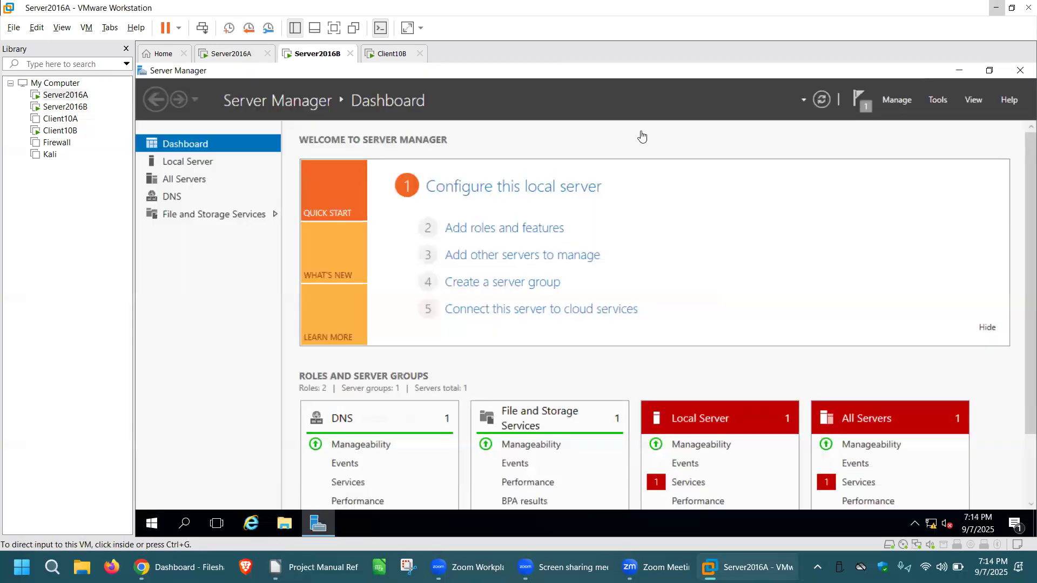
click(824, 102)
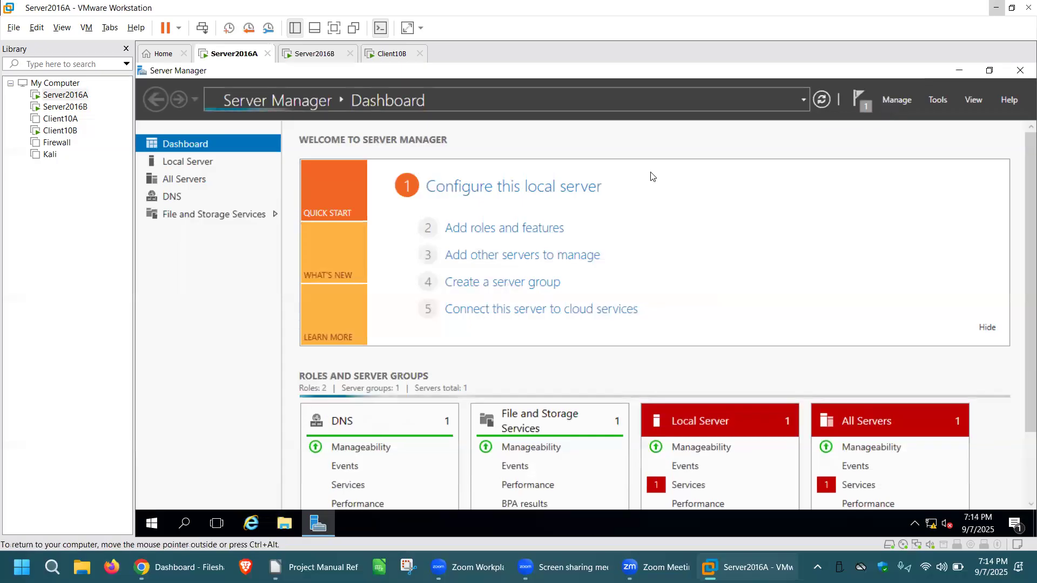
Look at the Server2016B and Client10B virtual machines and return to Server2016A.
click(314, 53)
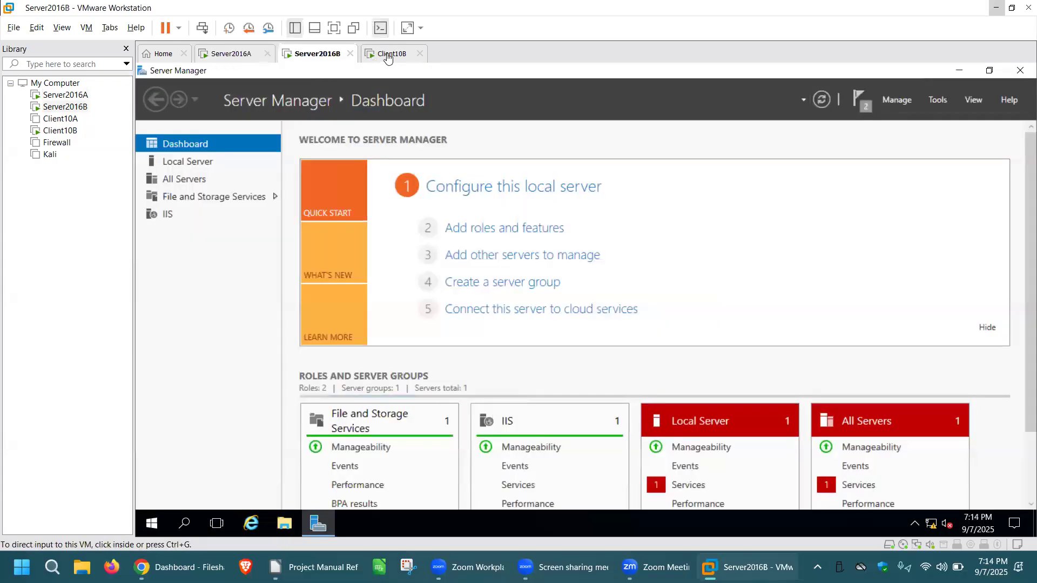
click(387, 54)
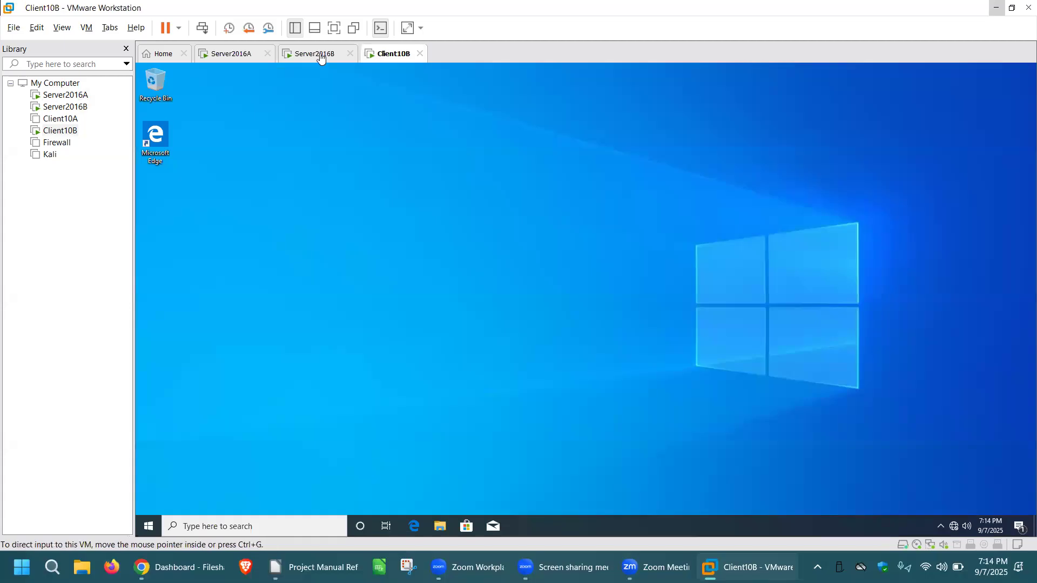
click(321, 58)
click(245, 53)
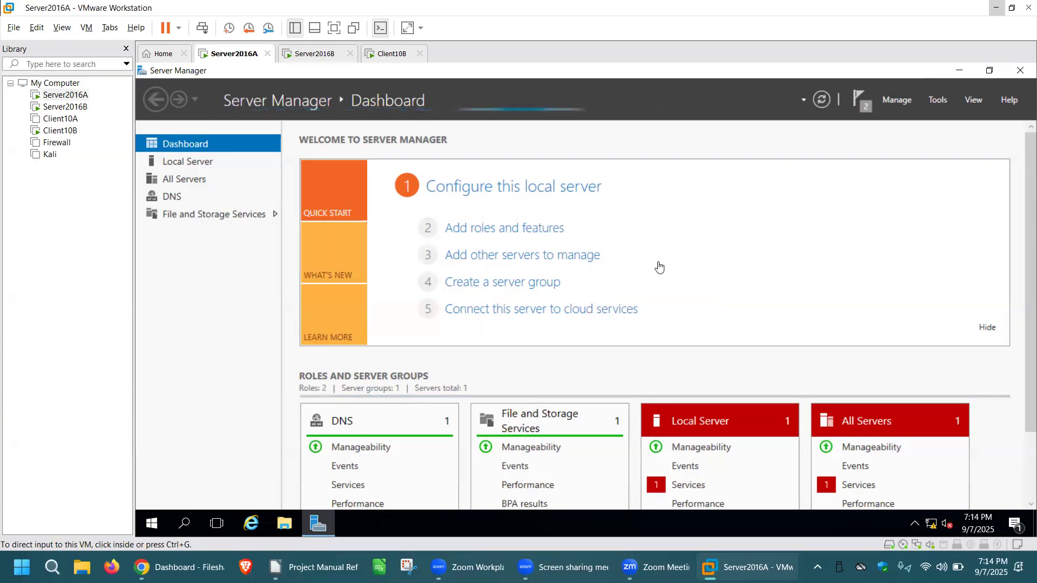
Open DNS Manager on Server2016A by running dnsmgmt.msc.
click(190, 516)
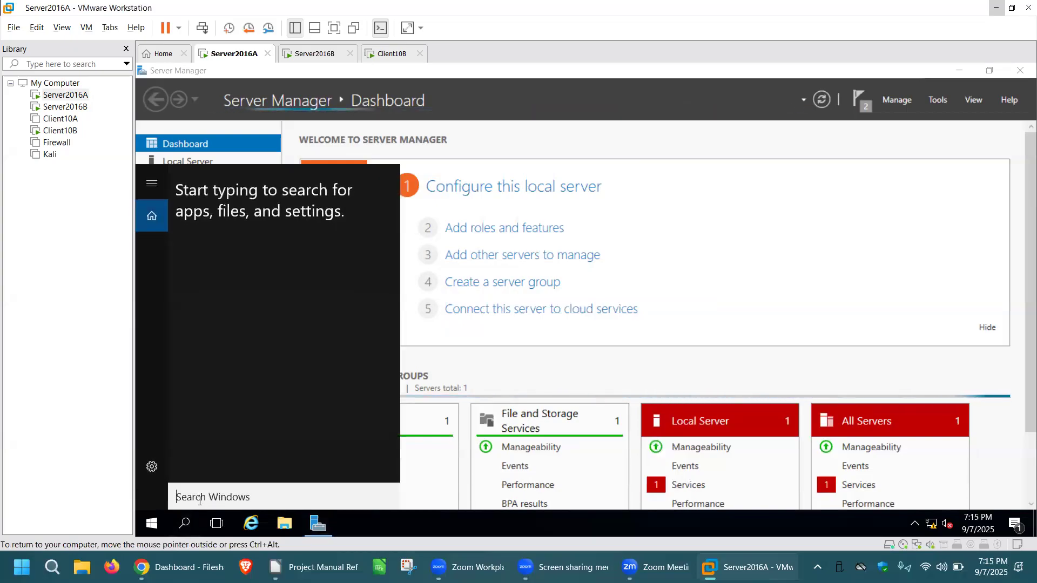
text(r)
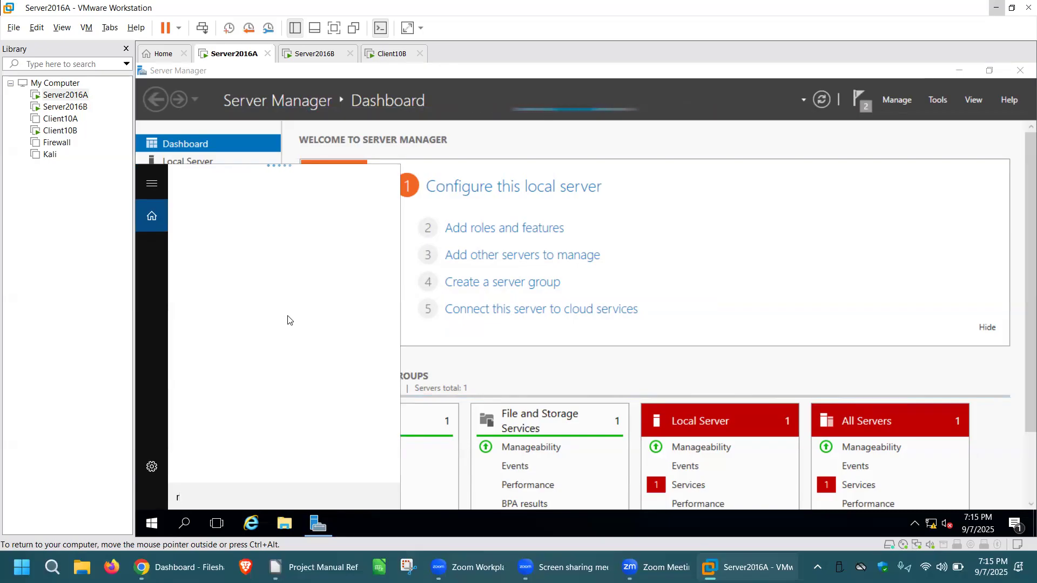
text(un)
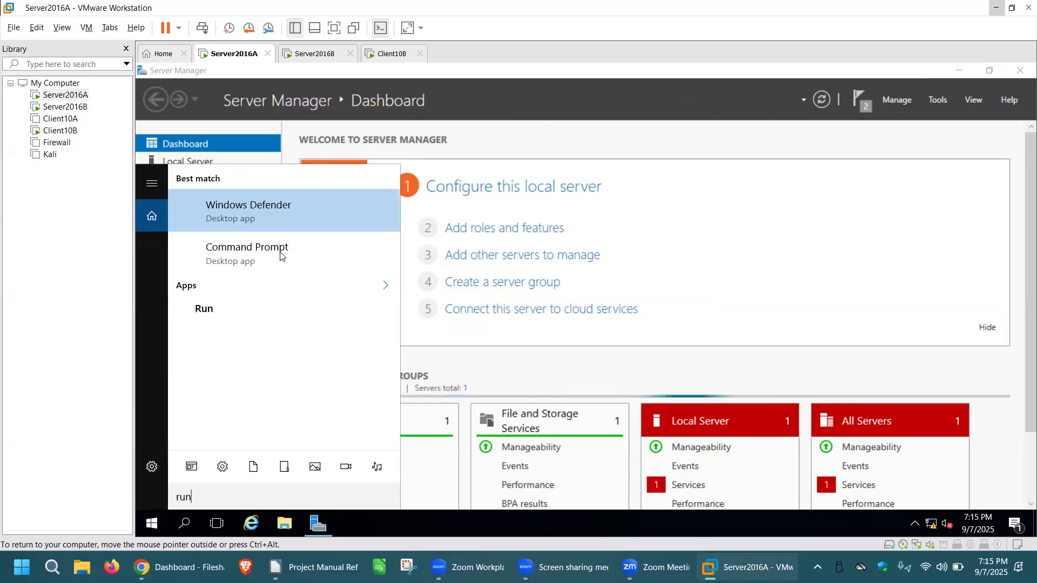
click(215, 310)
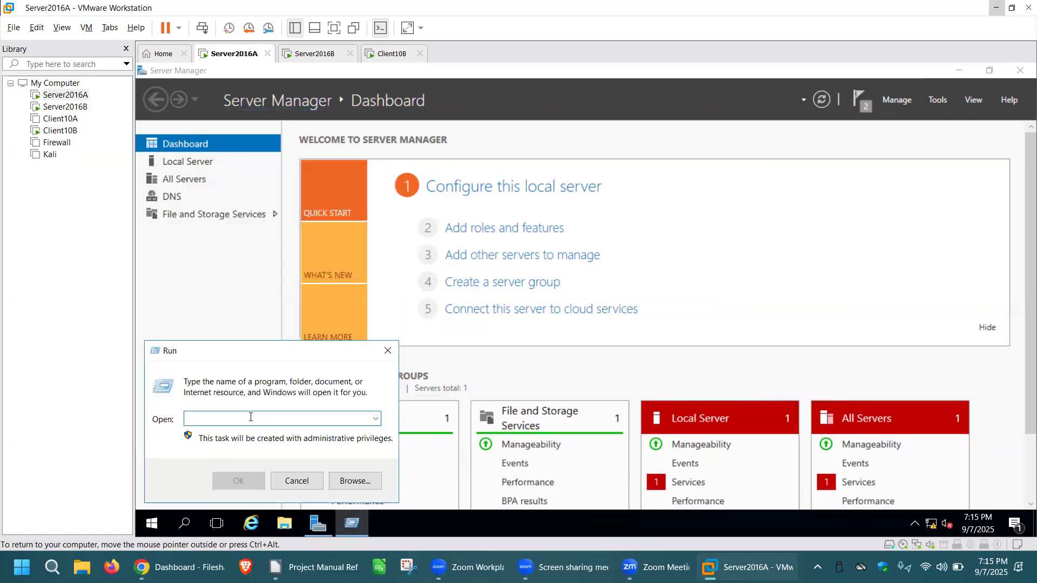
text(dnsmgmt.msc)
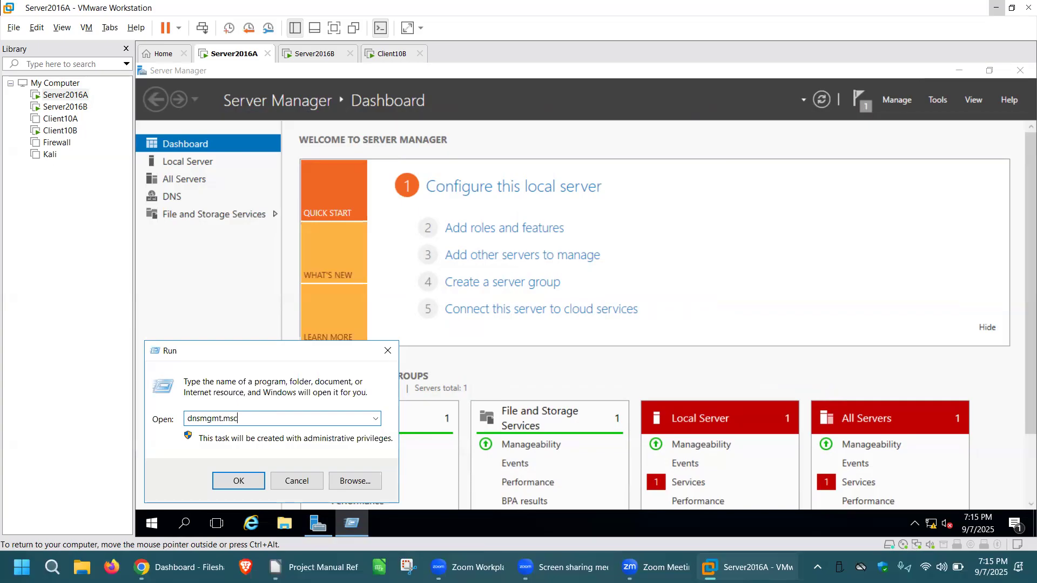
key(Return)
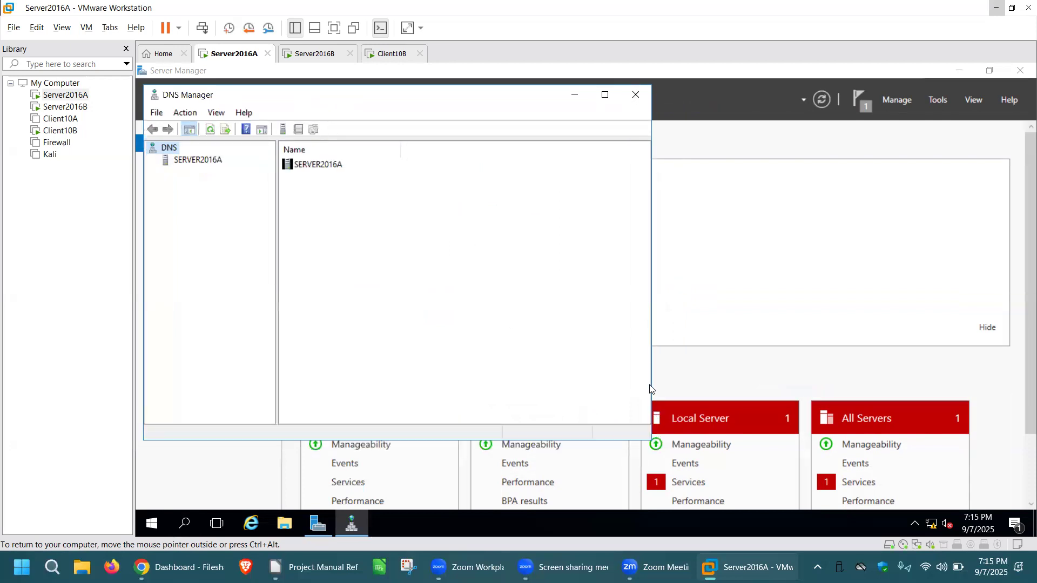
Widen the DNS Manager window and start the New Zone Wizard for SERVER2016A's Forward Lookup Zones.
drag(650, 388, 980, 394)
click(198, 161)
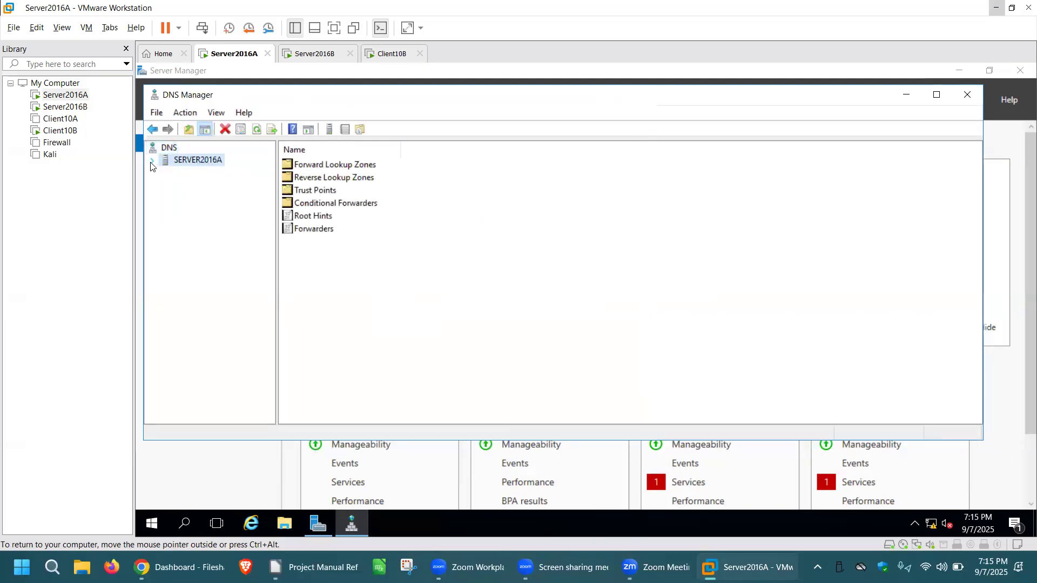
click(152, 161)
click(222, 172)
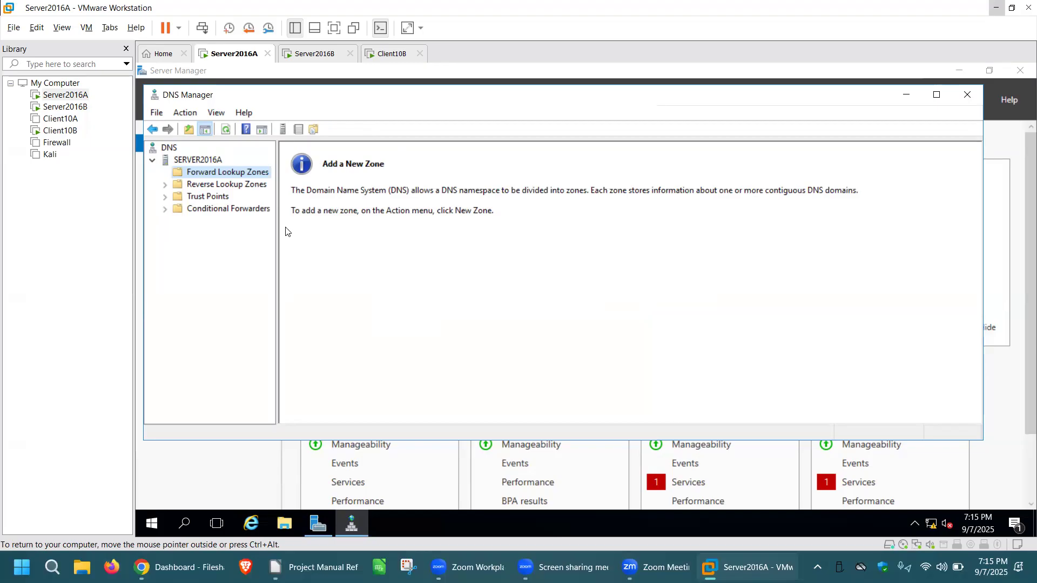
right_click(234, 172)
click(285, 182)
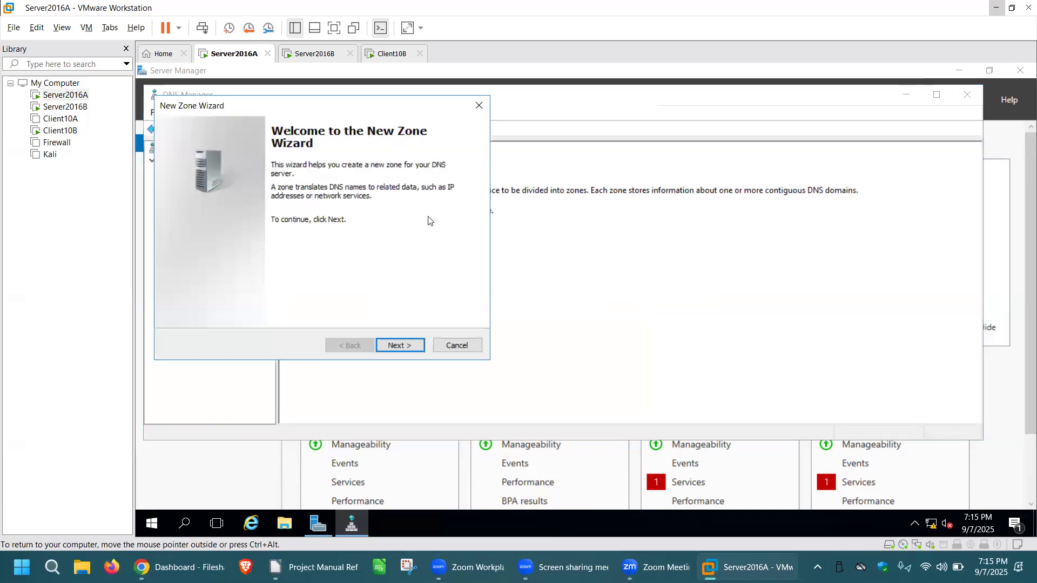
Create the primary zone tomas.com with the new zone file tomas.com.dns, allowing both nonsecure and secure dynamic updates.
click(402, 347)
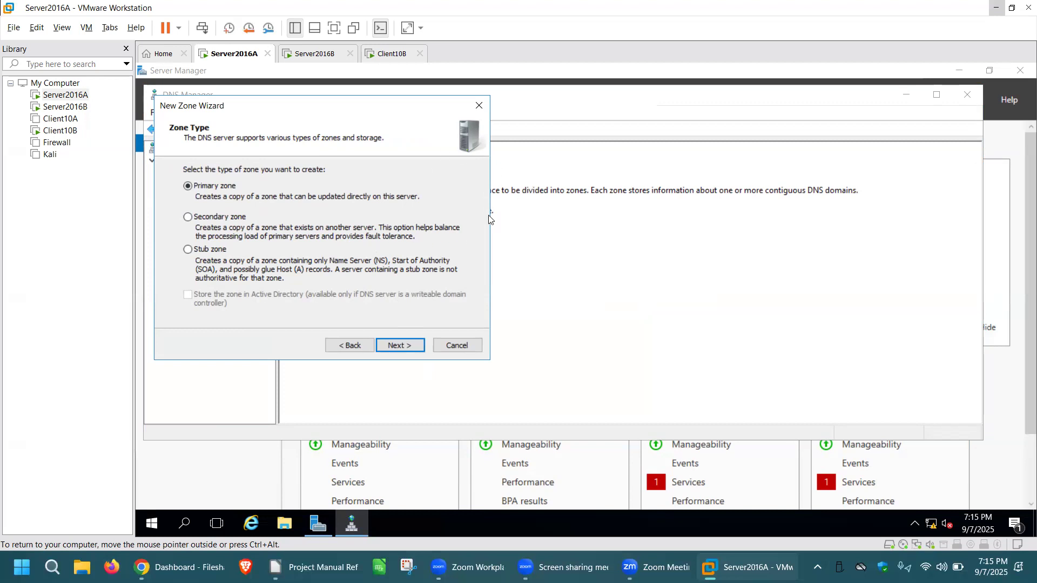
click(402, 346)
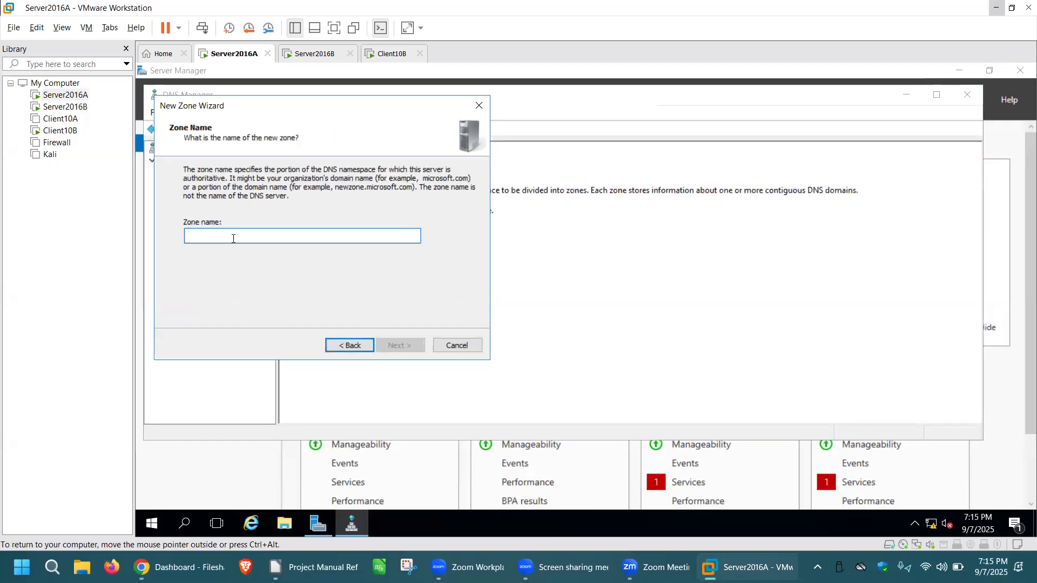
text(tomas)
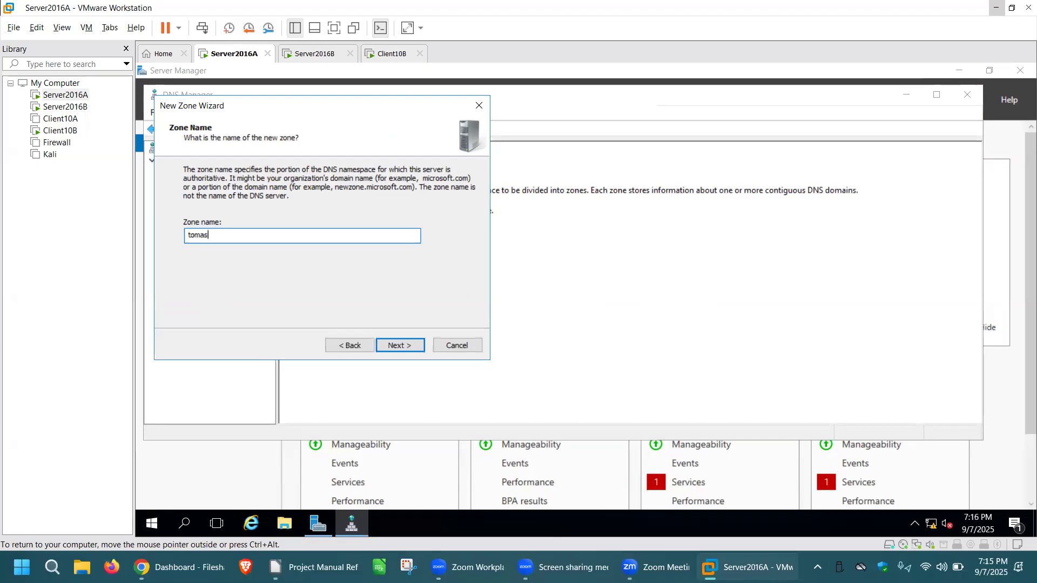
text(.com)
click(401, 345)
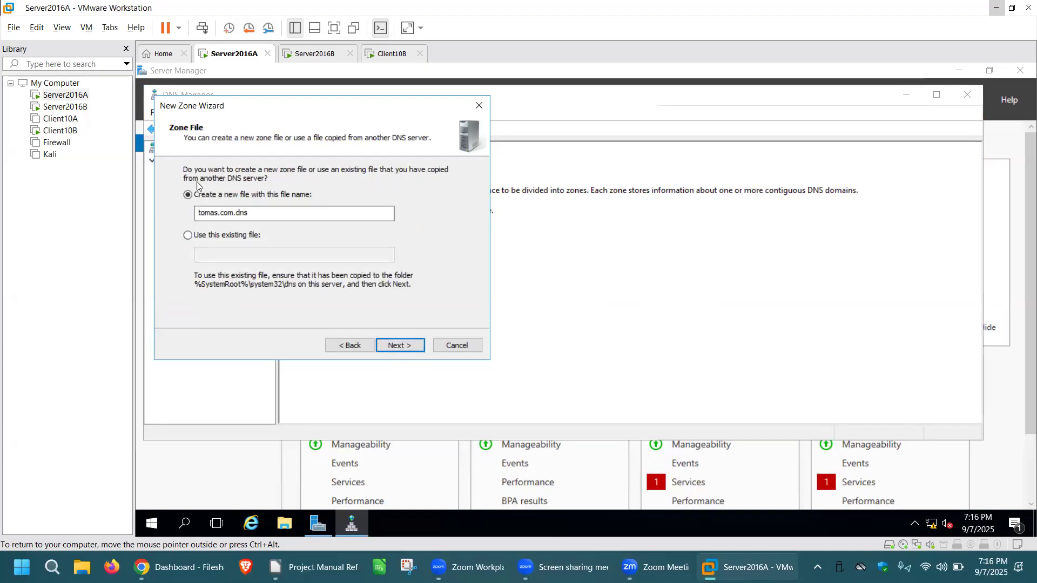
click(415, 347)
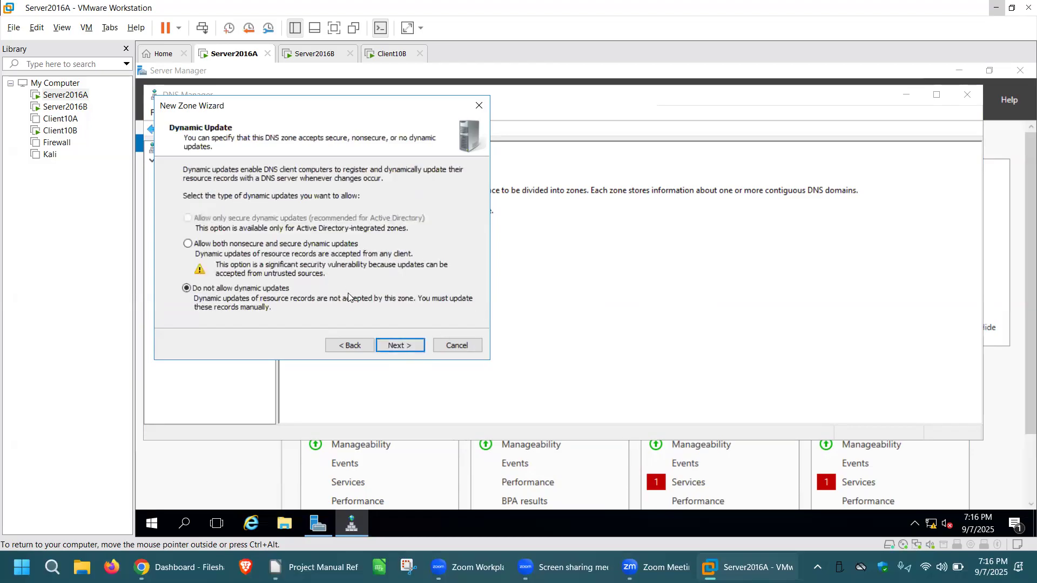
click(188, 245)
click(400, 346)
click(402, 346)
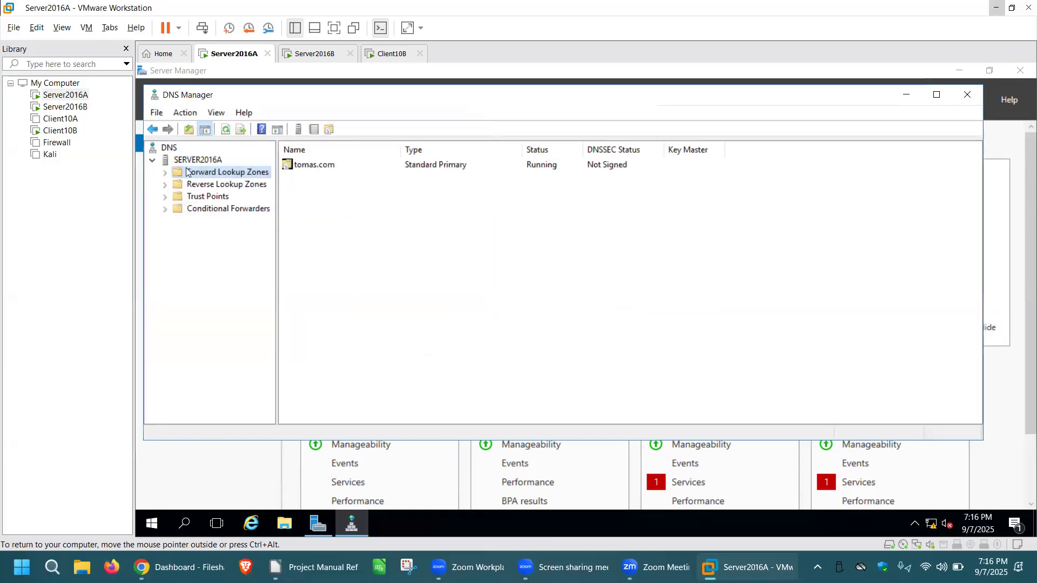
Add a host (A) record named server2016a with IP address 10.0.0.1 to the tomas.com forward lookup zone.
click(165, 173)
click(233, 186)
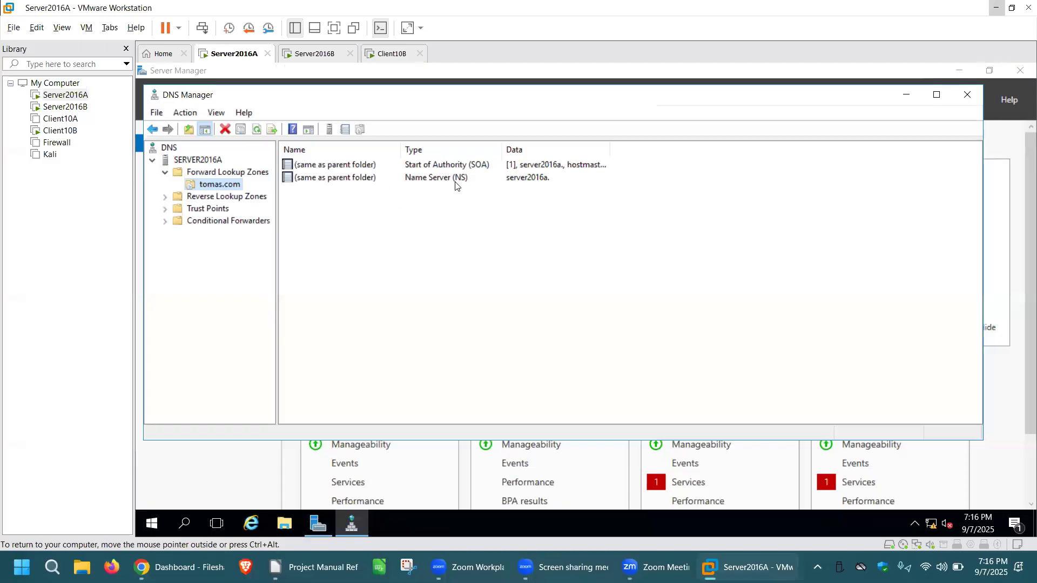
click(490, 255)
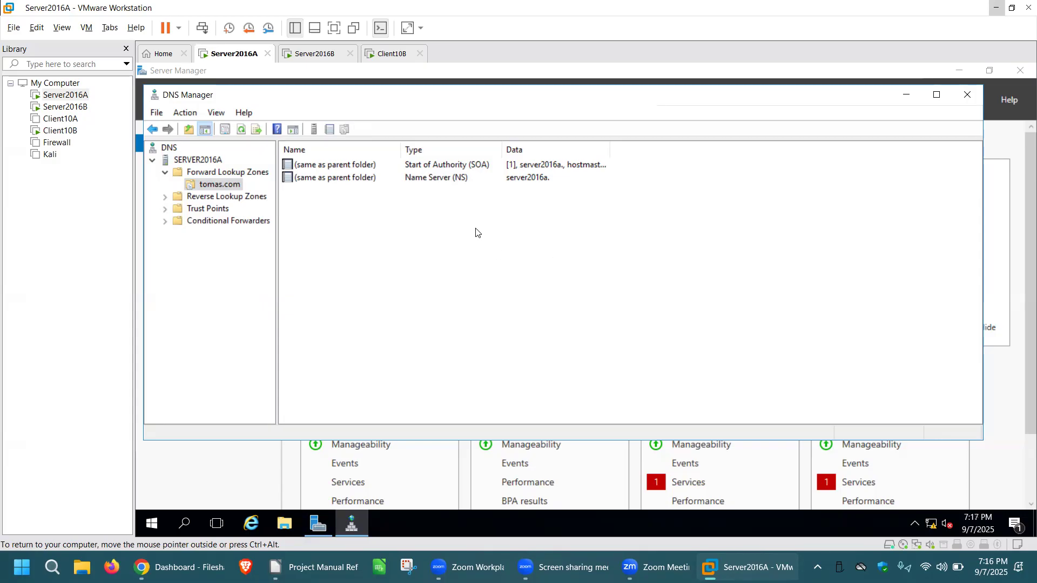
right_click(462, 225)
click(522, 262)
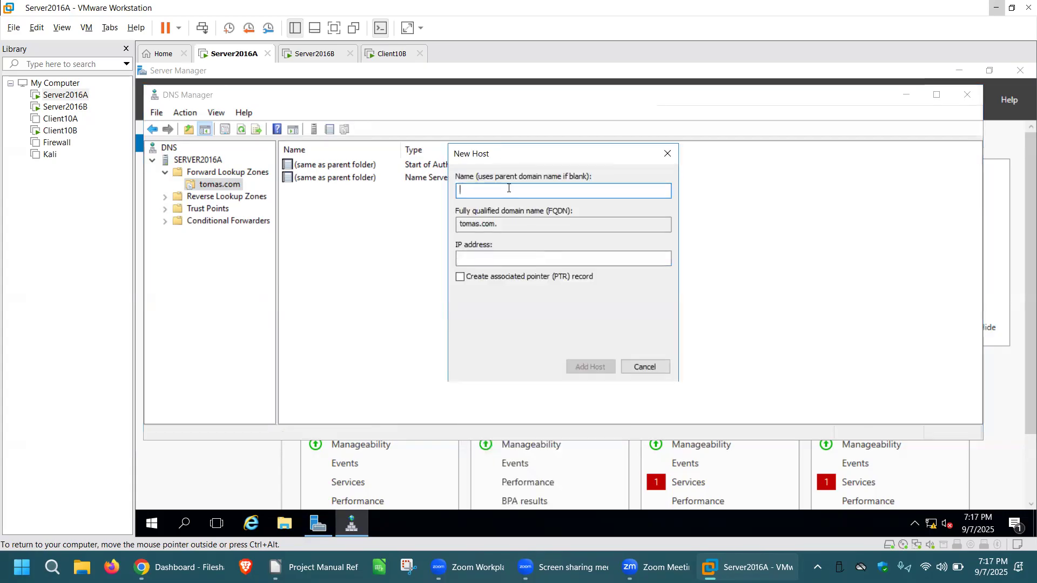
text(server2016a)
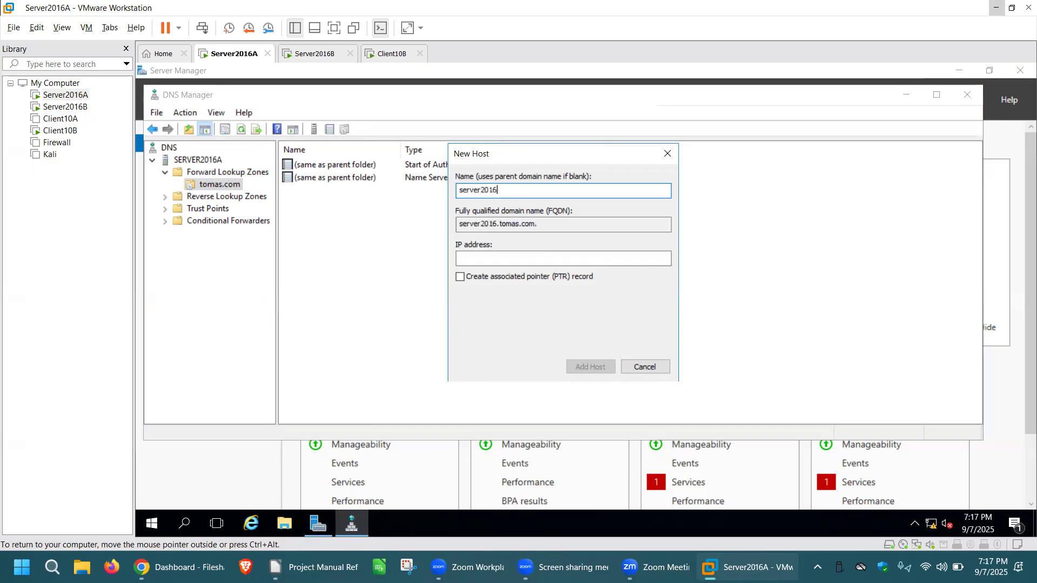
click(509, 256)
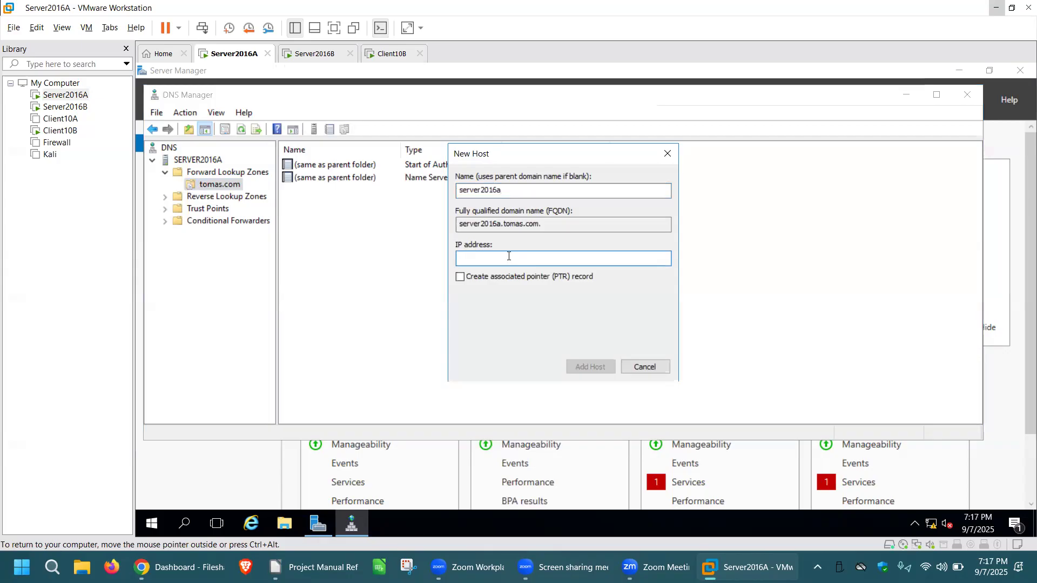
text(10.0.0.1)
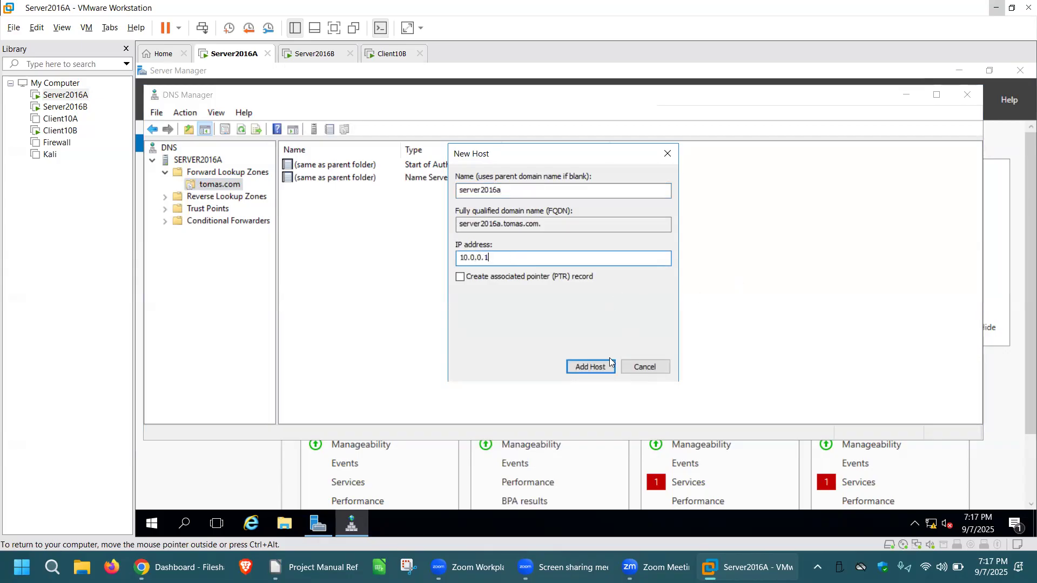
click(590, 366)
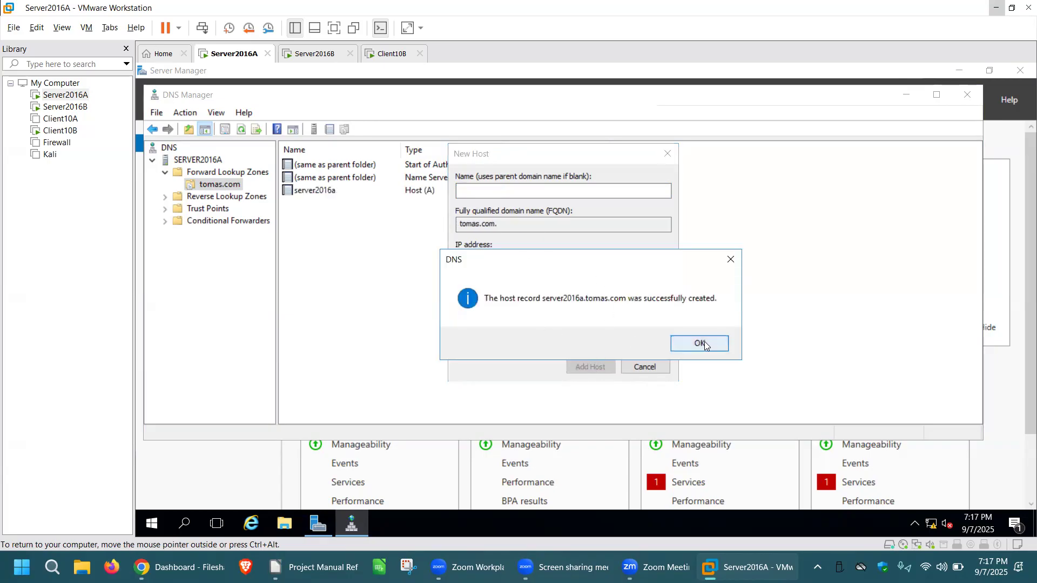
key(Return)
click(643, 367)
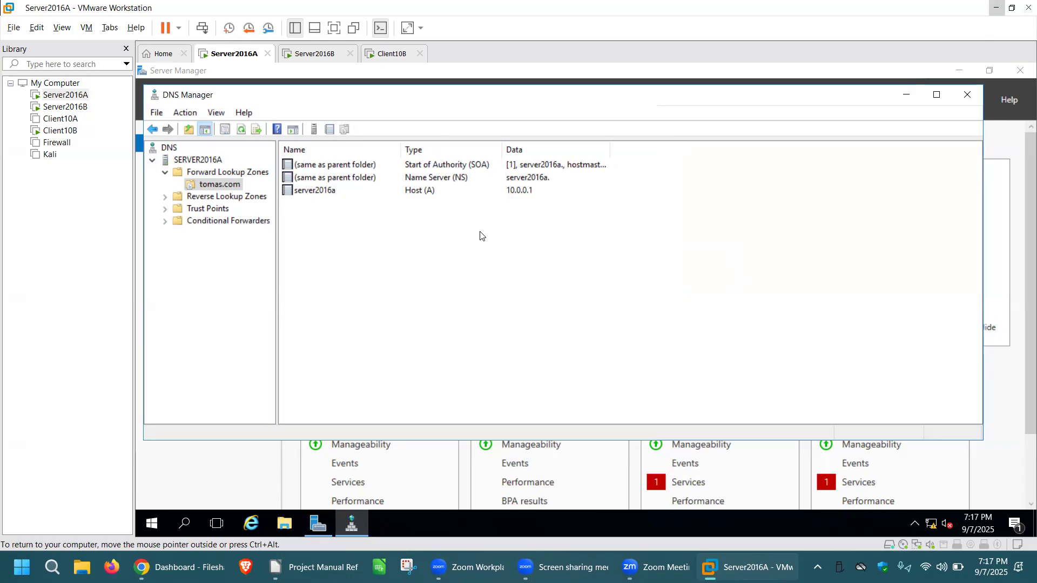
Resolve the IP address of the tomas.com name server record and set its fully qualified domain name to server2016a.tomas.com.
double_click(476, 180)
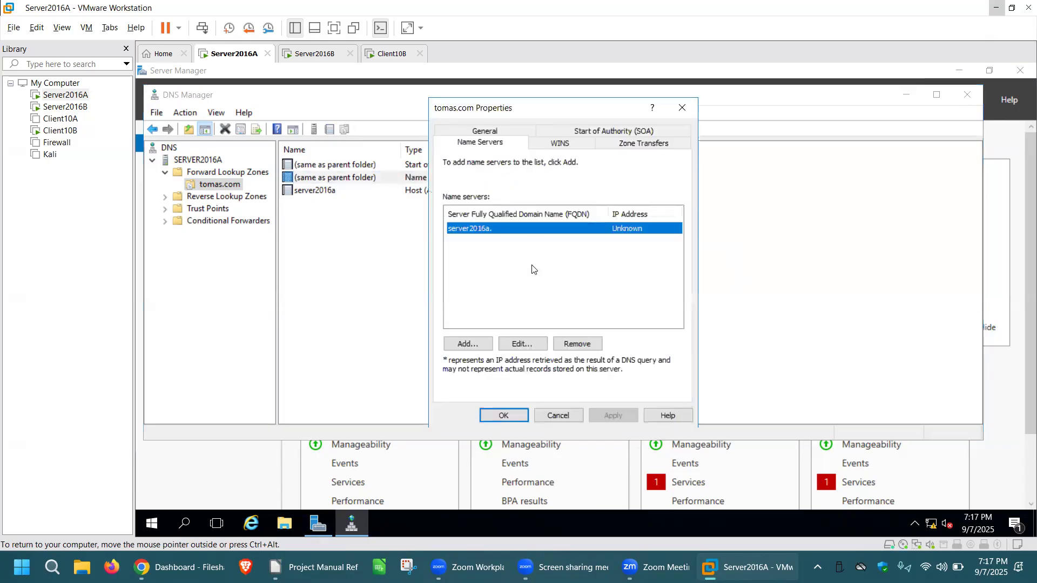
click(520, 342)
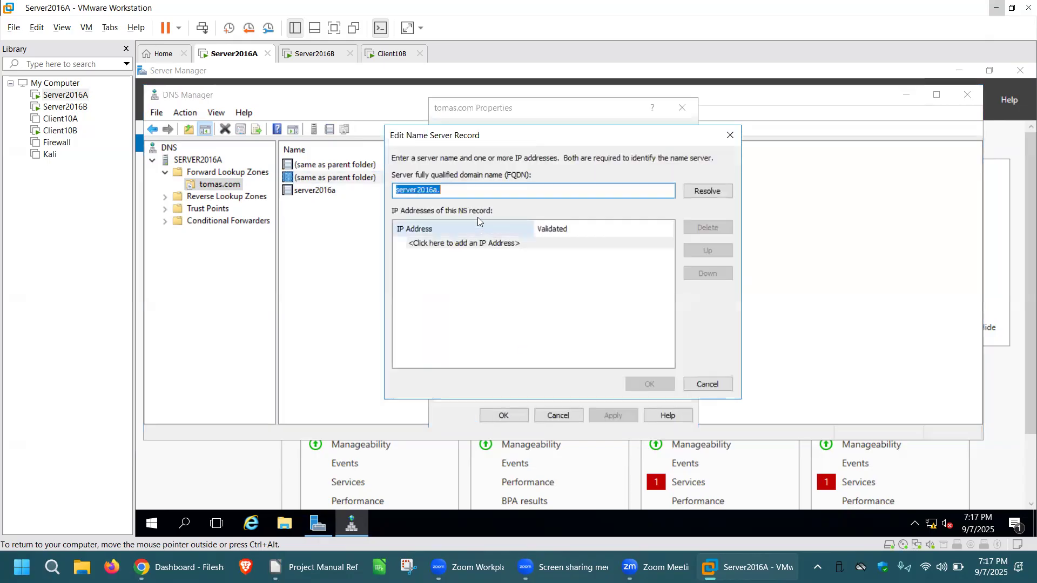
click(709, 191)
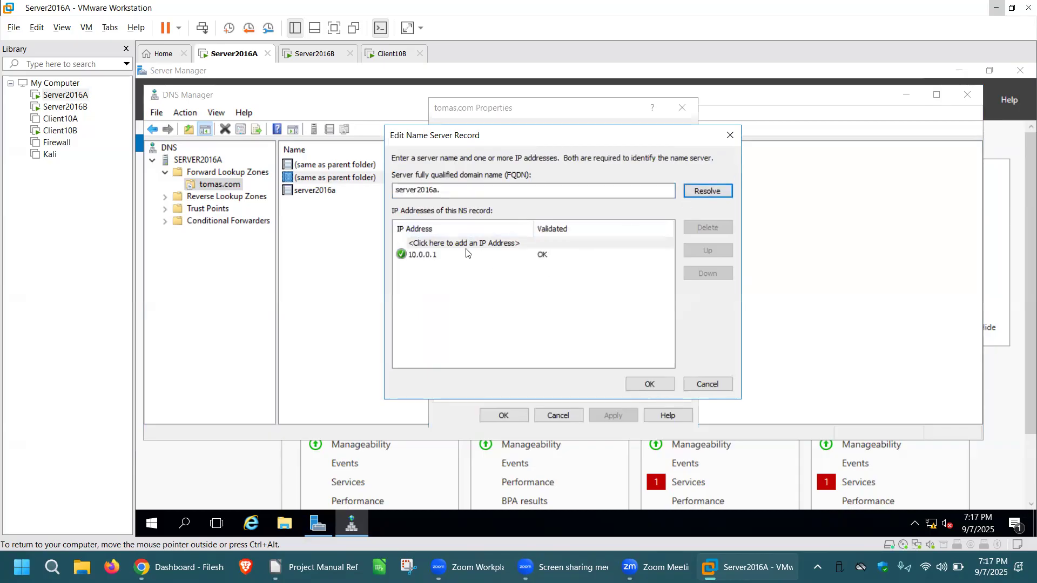
click(477, 189)
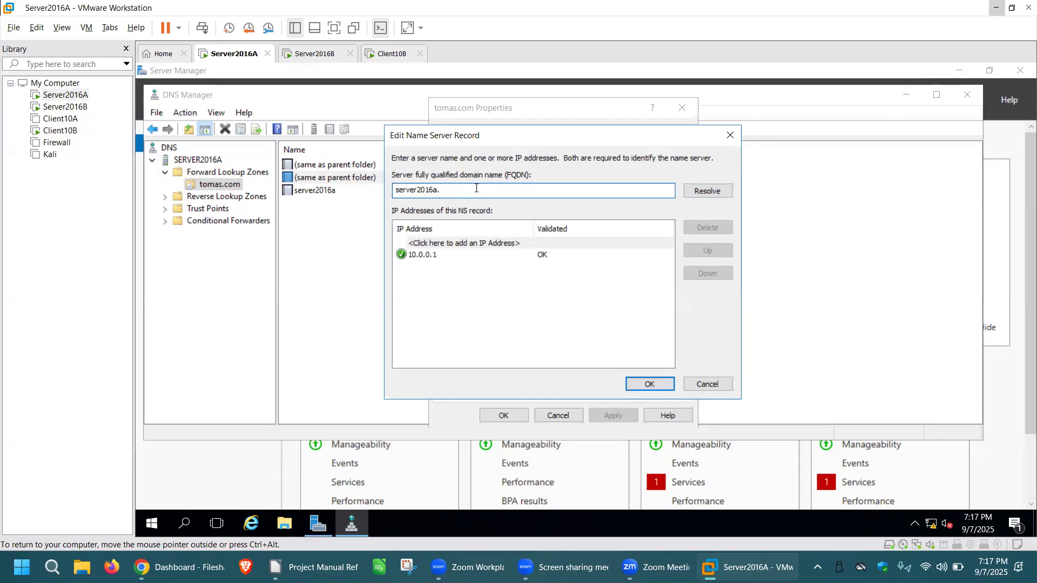
text(tomas.com)
click(660, 384)
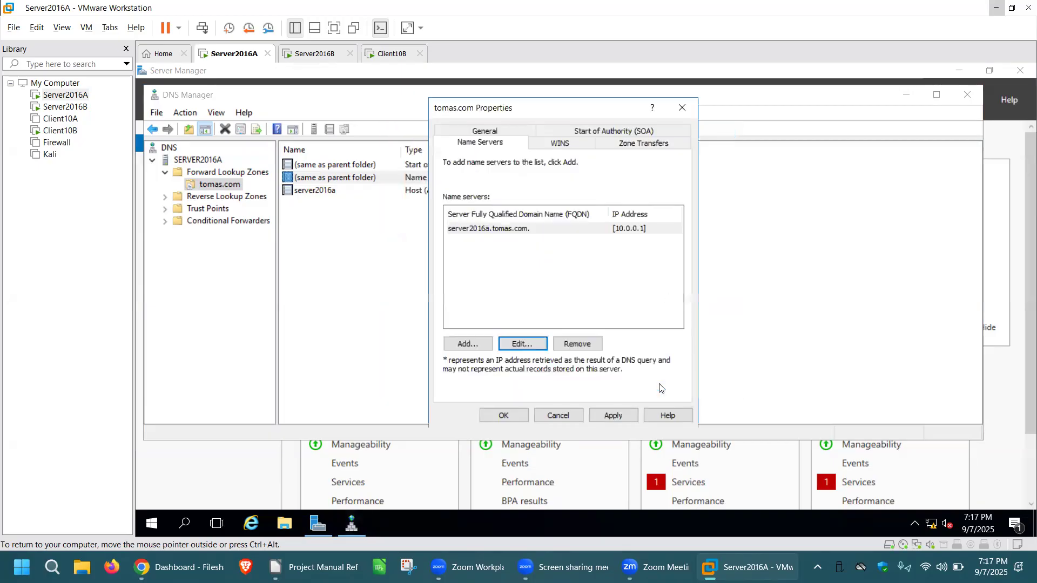
click(610, 416)
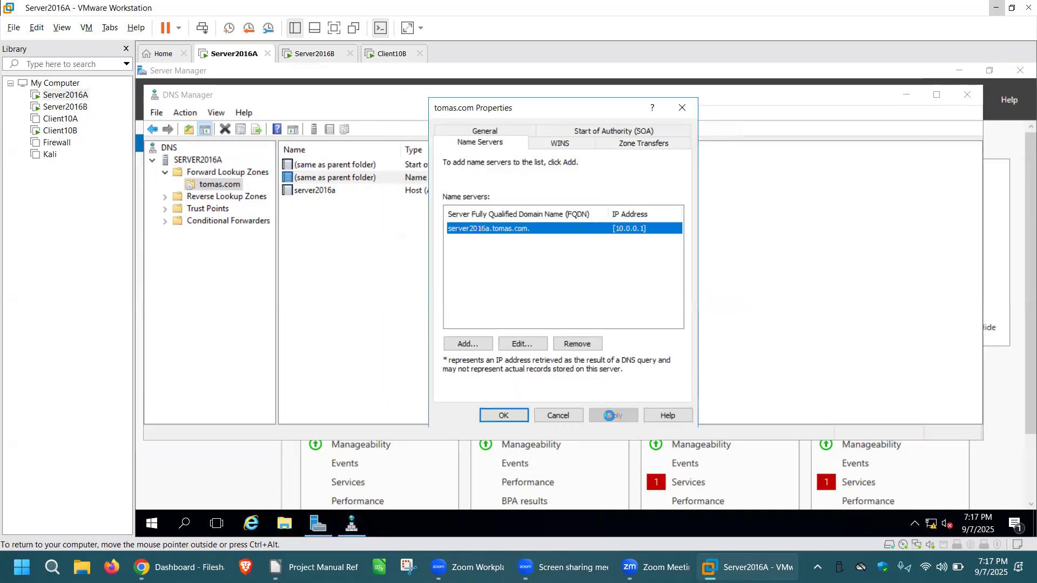
click(512, 416)
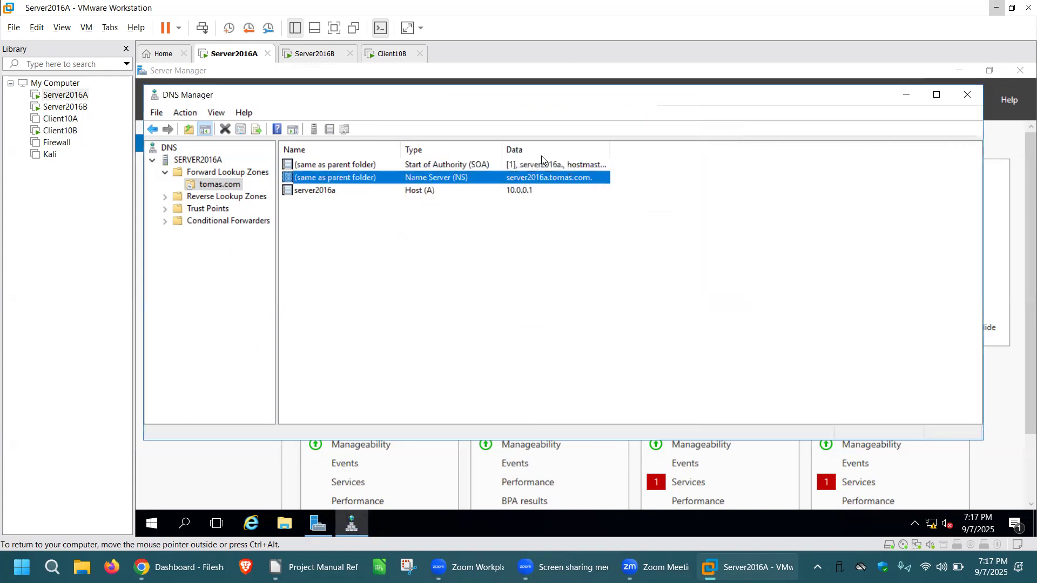
click(477, 254)
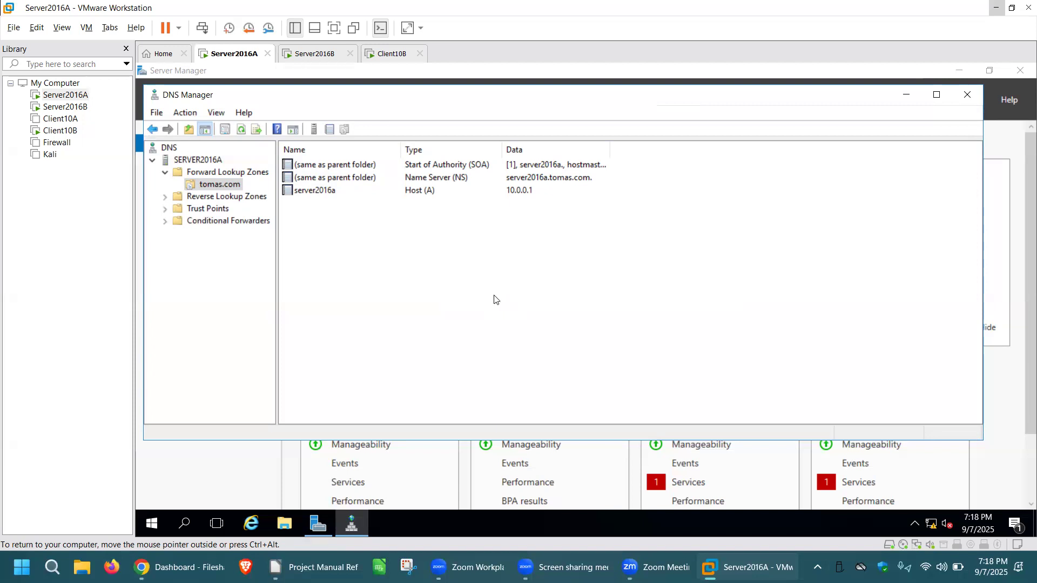
Add a host (A) record named server2016b with IP address 10.0.0.2 to the tomas.com zone.
right_click(432, 235)
click(513, 268)
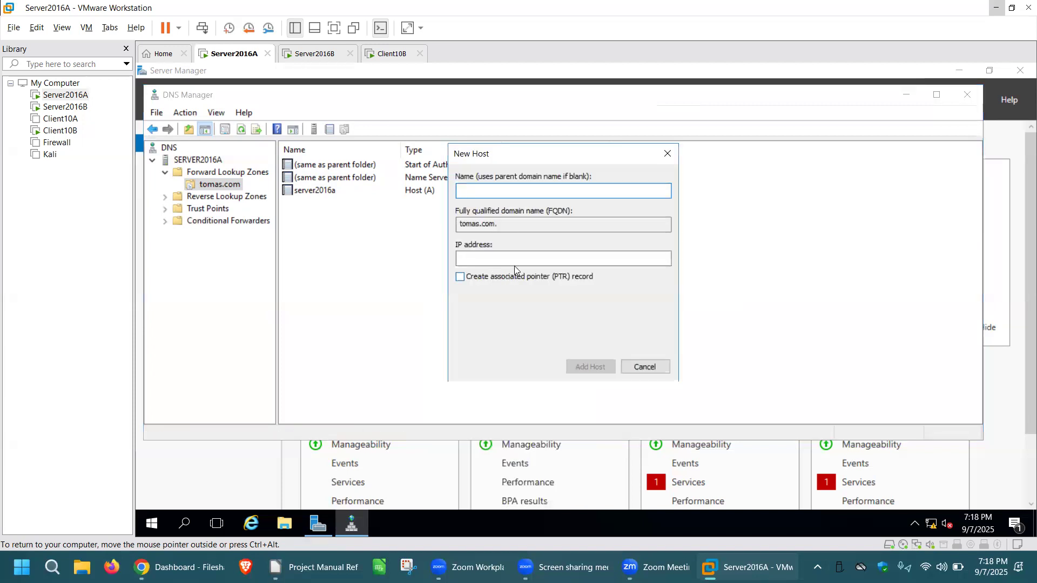
text(ser)
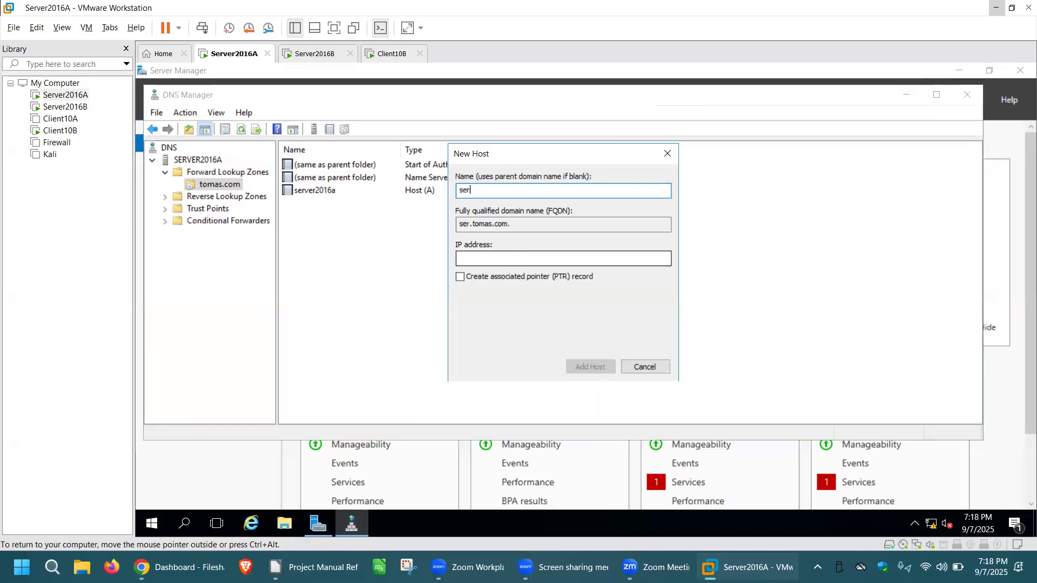
text(ve)
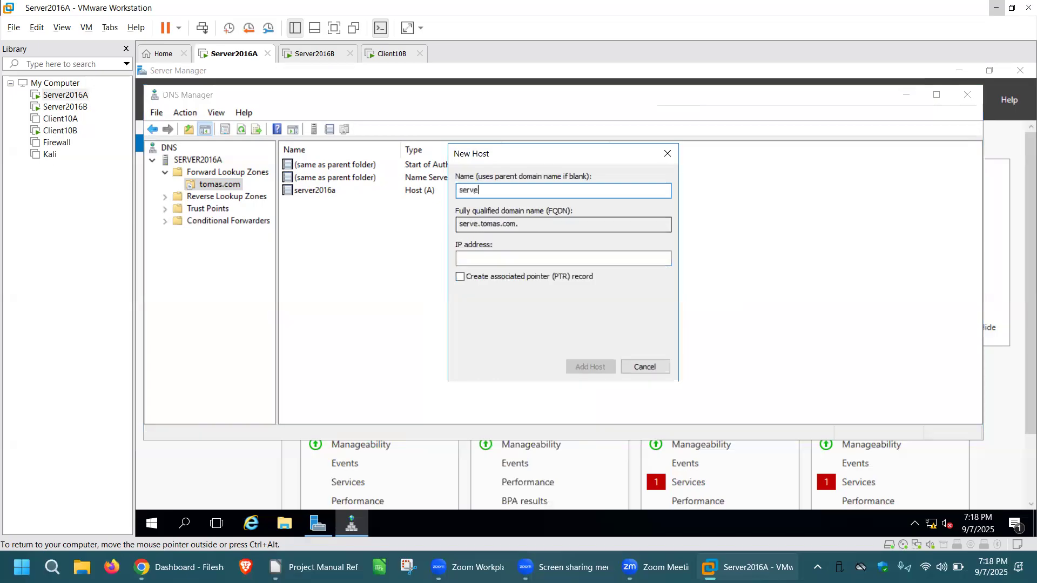
text(r2016b)
click(496, 258)
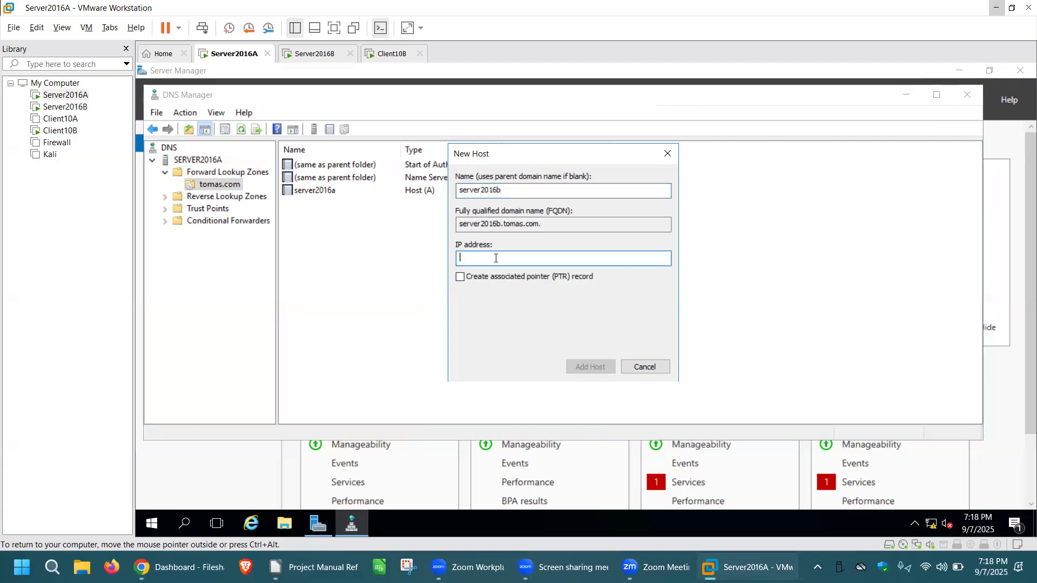
text(10.0.0.2)
click(606, 366)
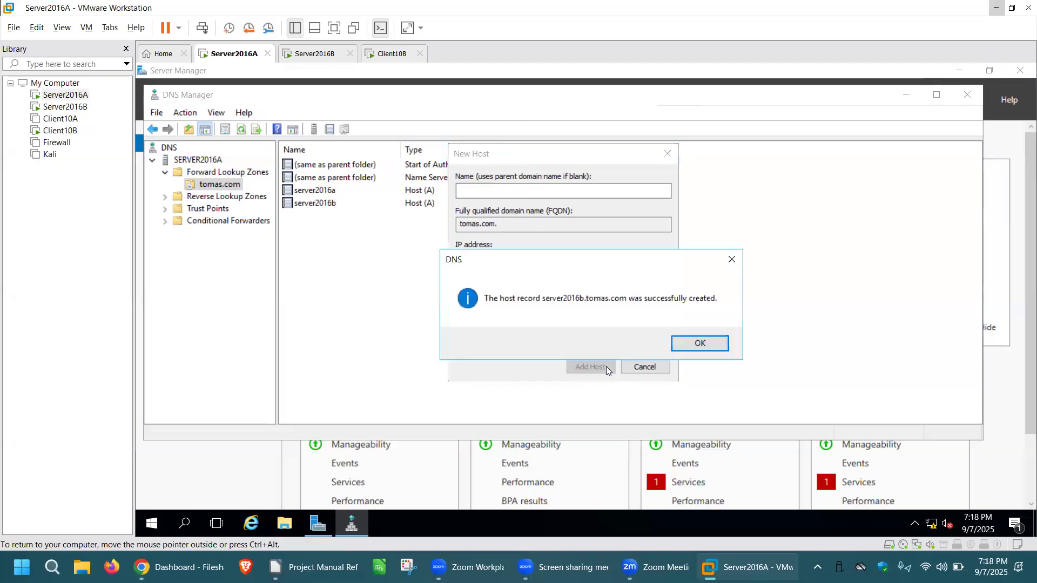
click(694, 344)
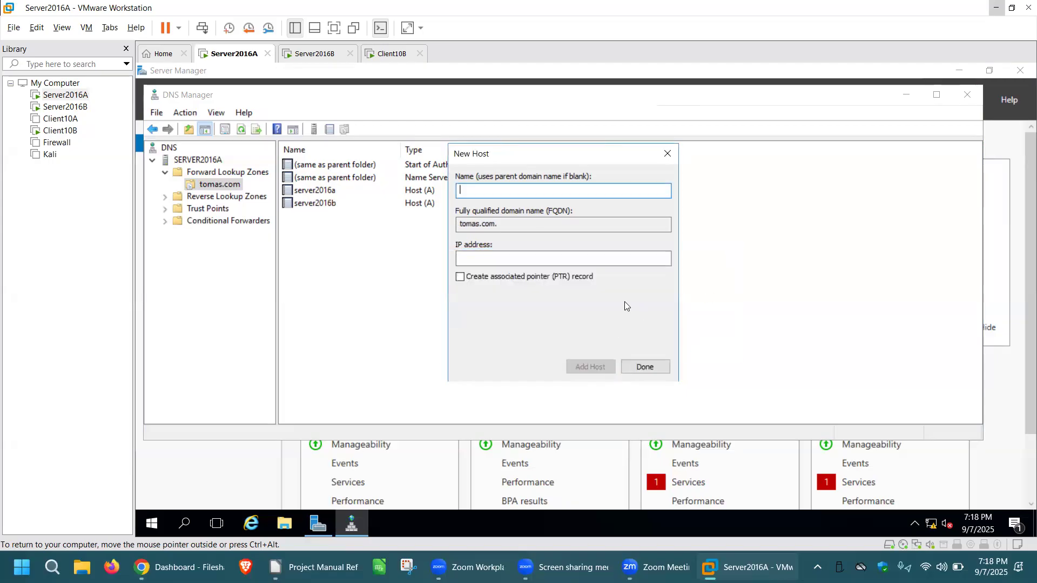
click(645, 366)
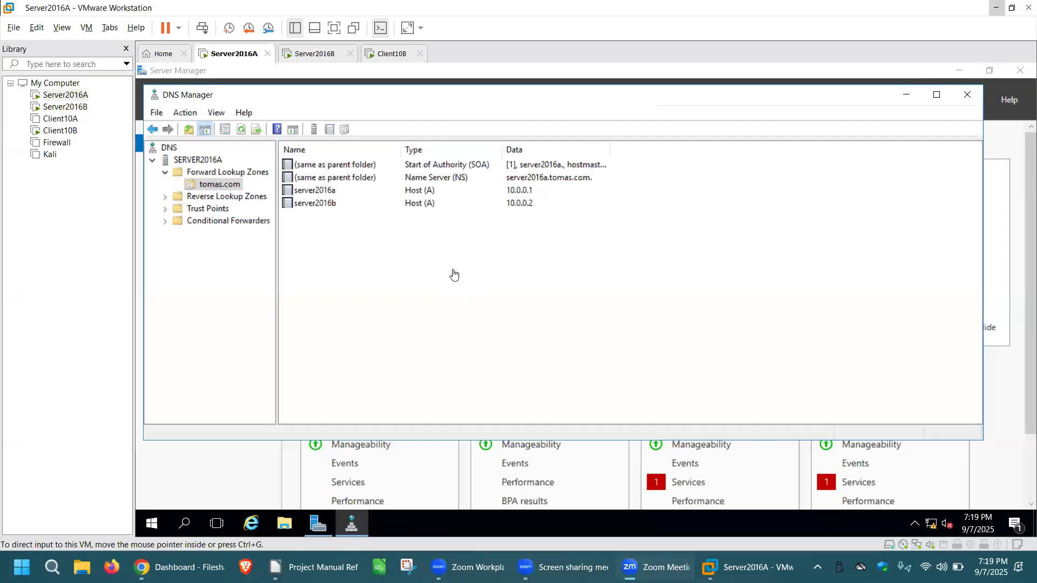
click(426, 248)
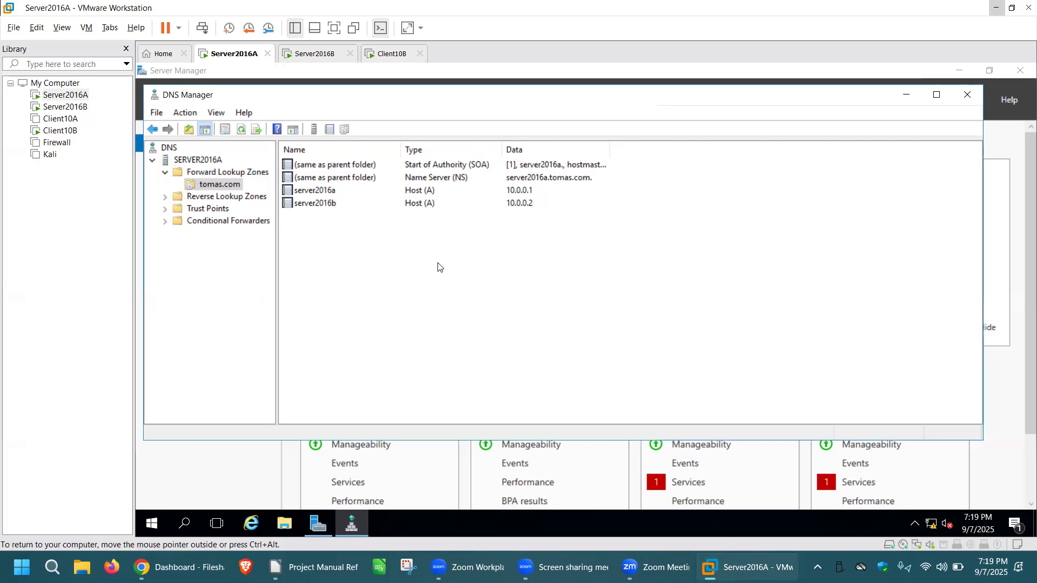
Create a CNAME alias www in the tomas.com zone that targets server2016b.tomas.com.
right_click(398, 250)
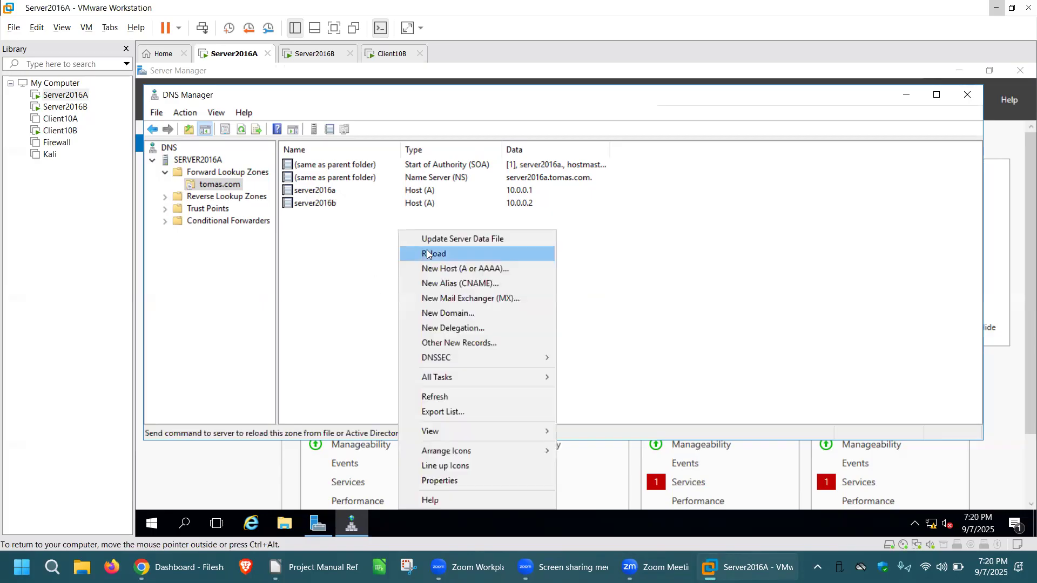
click(480, 285)
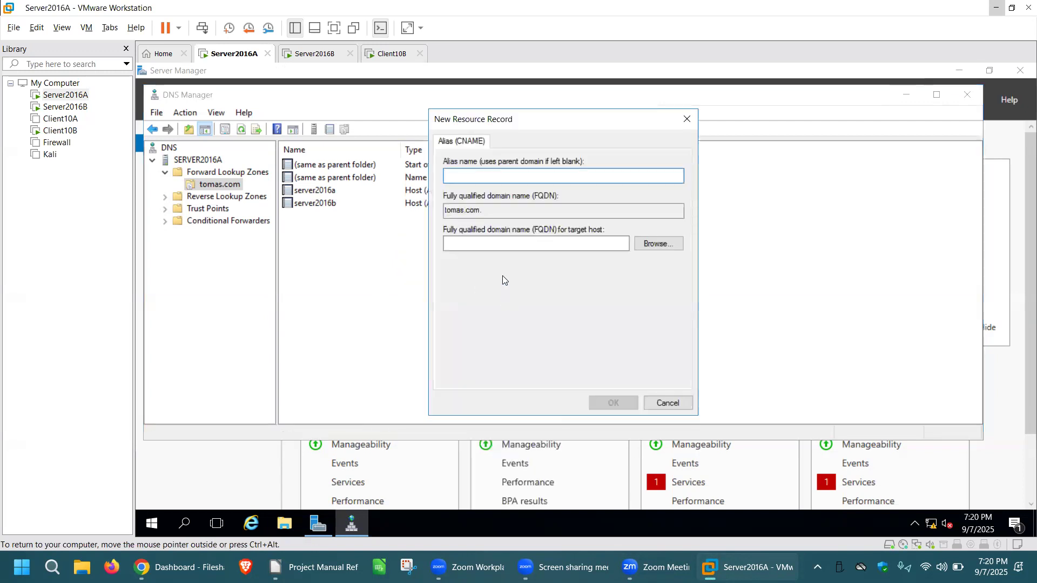
text(www)
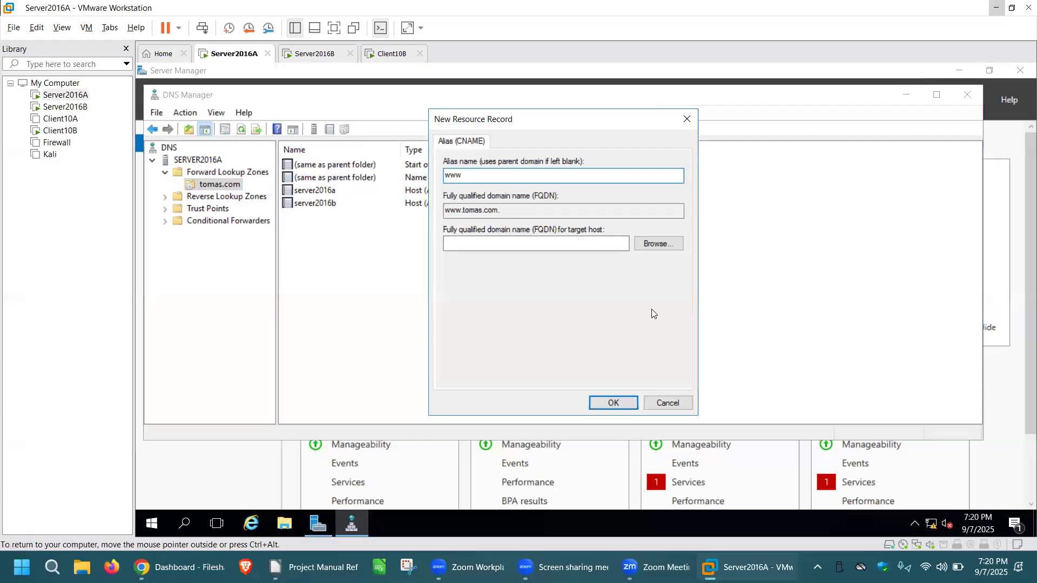
click(659, 245)
double_click(480, 228)
double_click(480, 227)
double_click(480, 228)
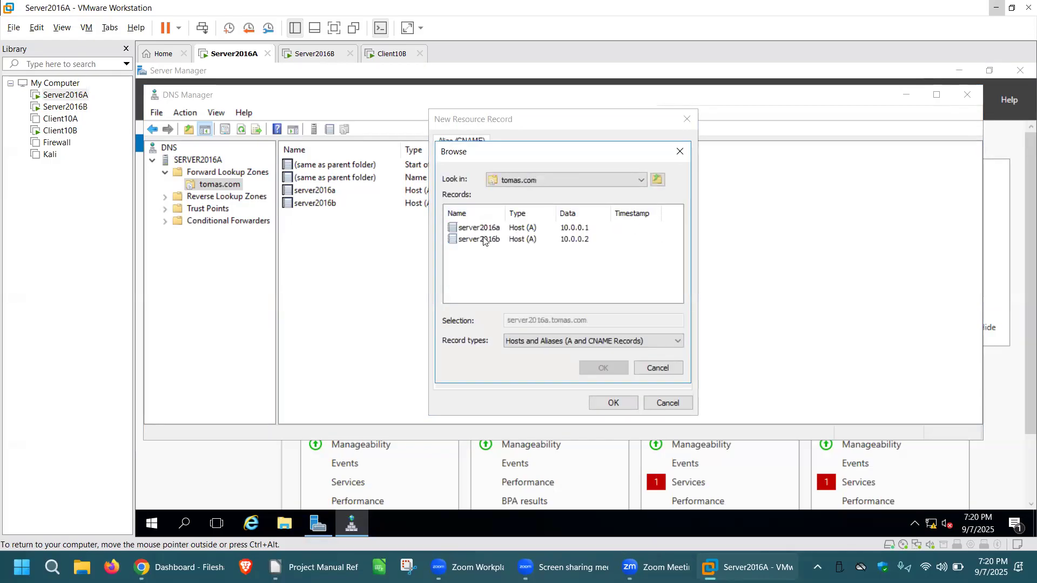
click(485, 240)
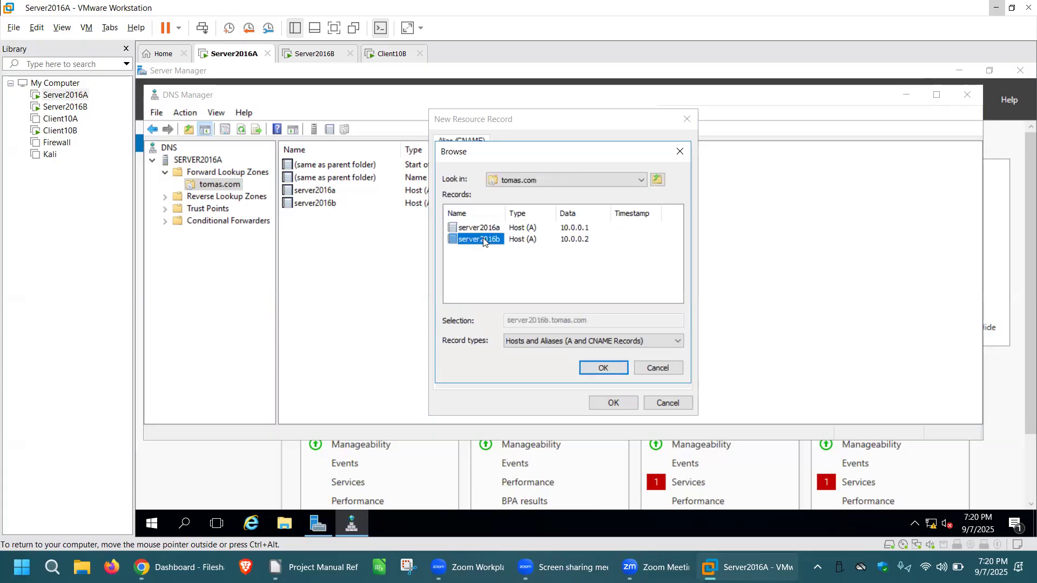
click(603, 368)
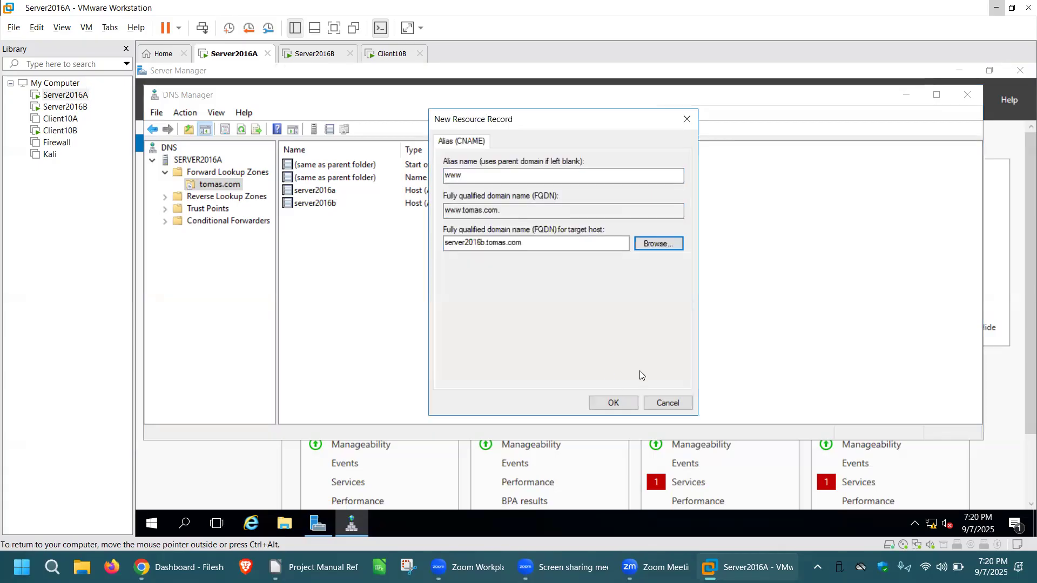
click(614, 403)
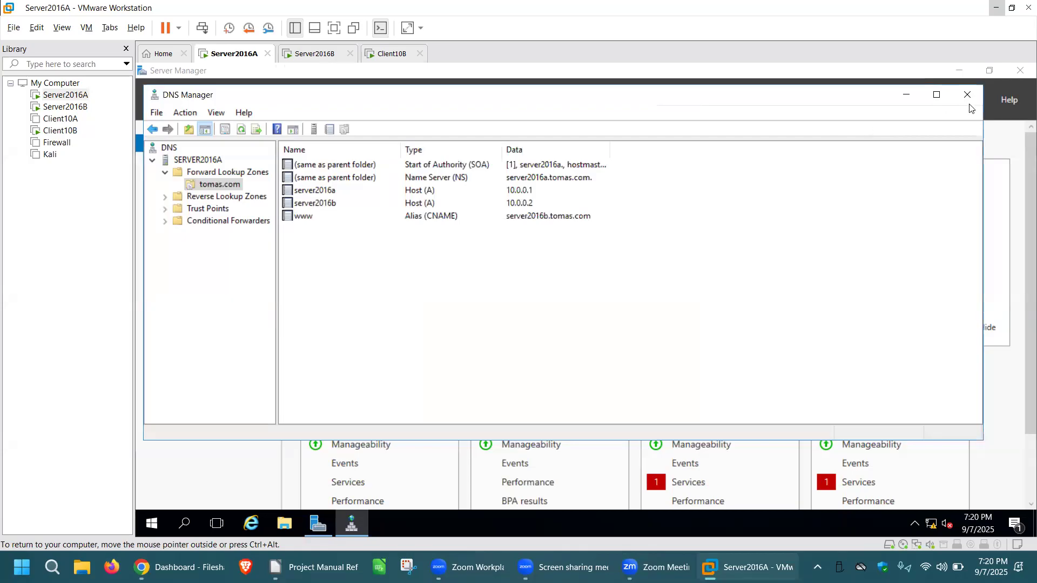
Close DNS Manager and refresh the Server Manager dashboards on Server2016A and Server2016B, ending on Server2016A.
drag(870, 108, 863, 139)
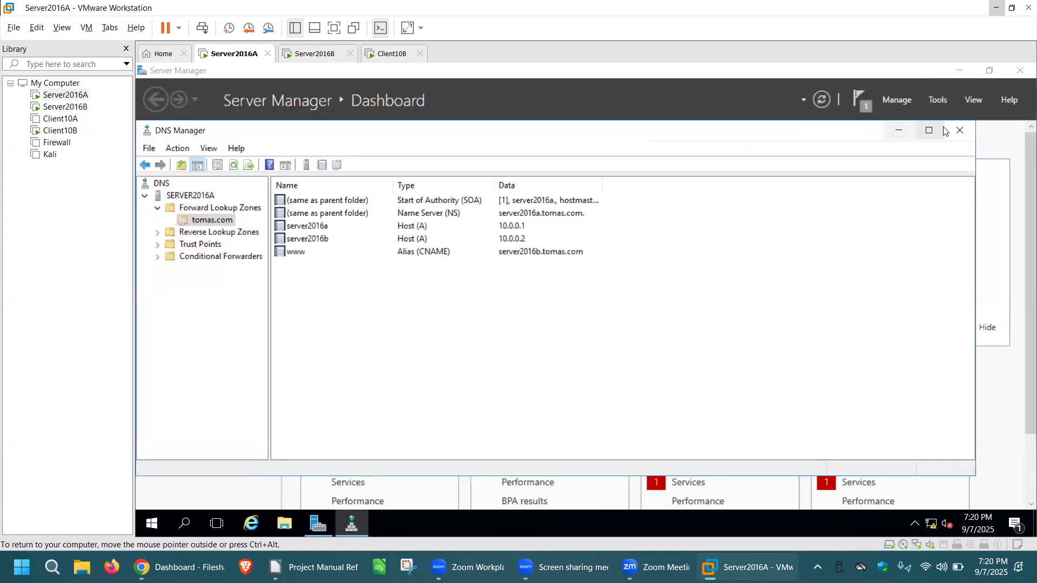
click(959, 130)
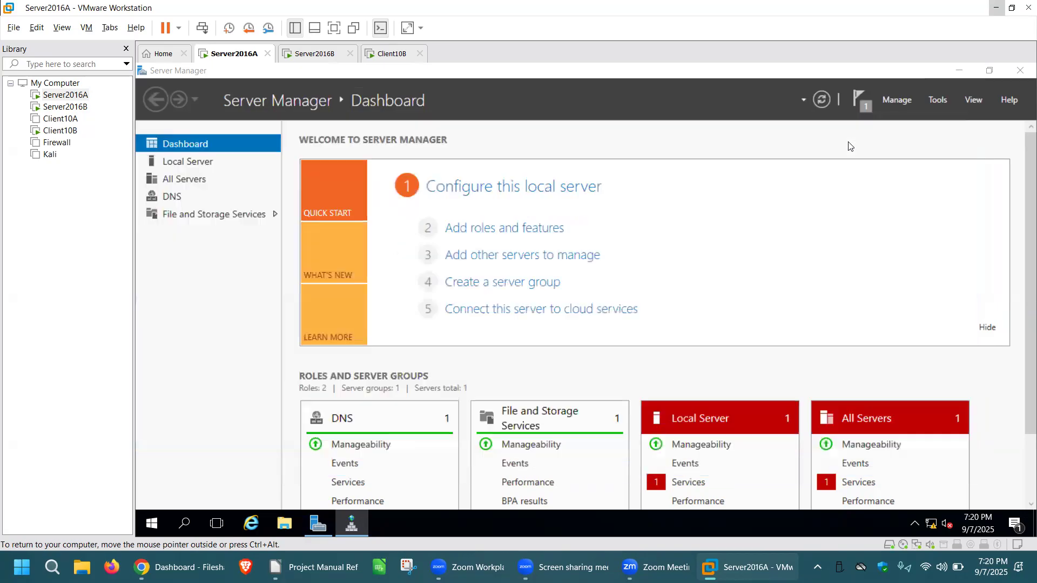
click(822, 101)
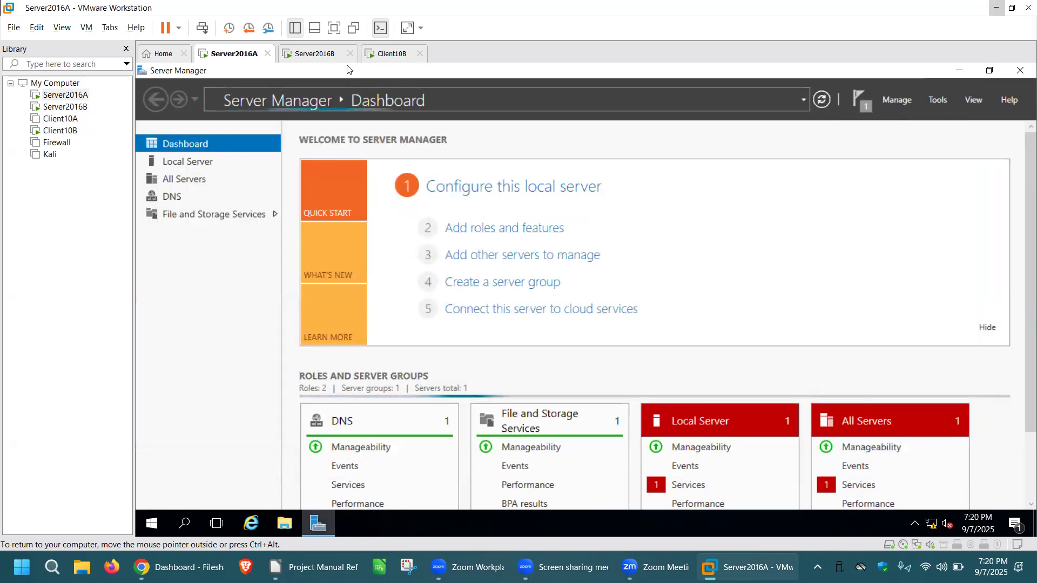
click(316, 54)
click(822, 101)
click(238, 53)
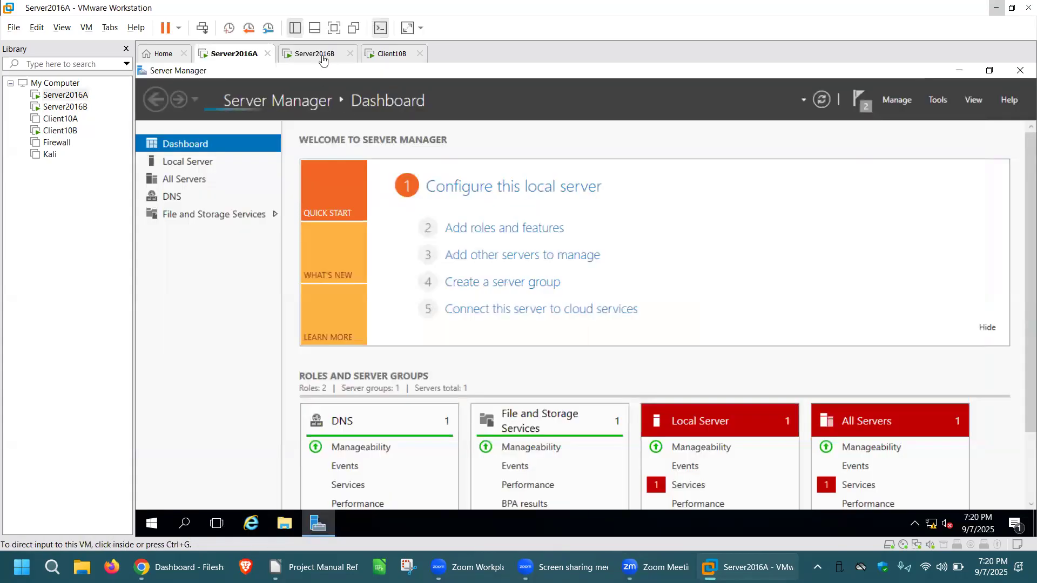
Switch to the Client10B virtual machine and open Network Connections by running ncpa.cpl.
click(322, 56)
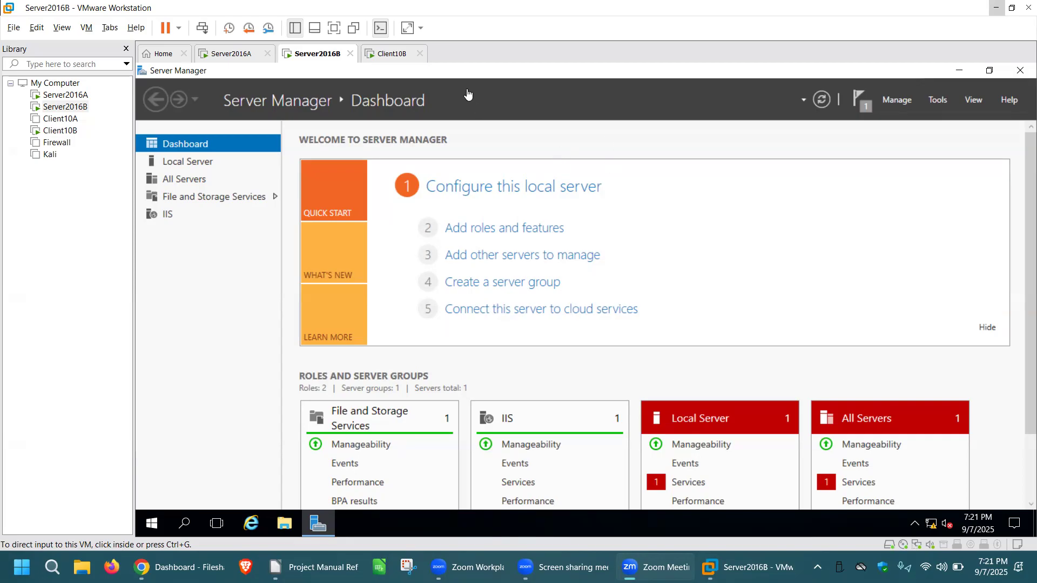
click(400, 53)
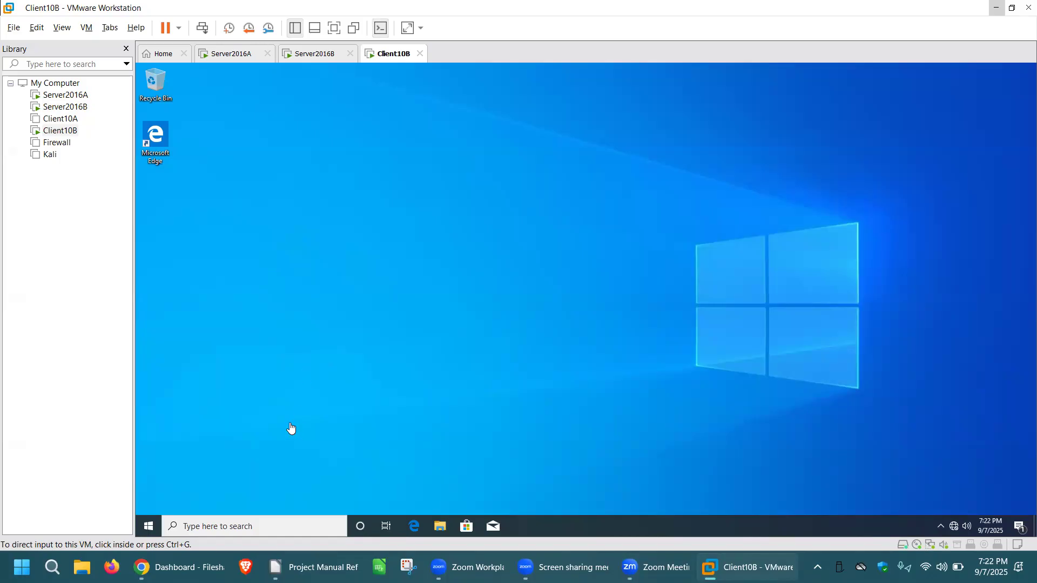
click(238, 526)
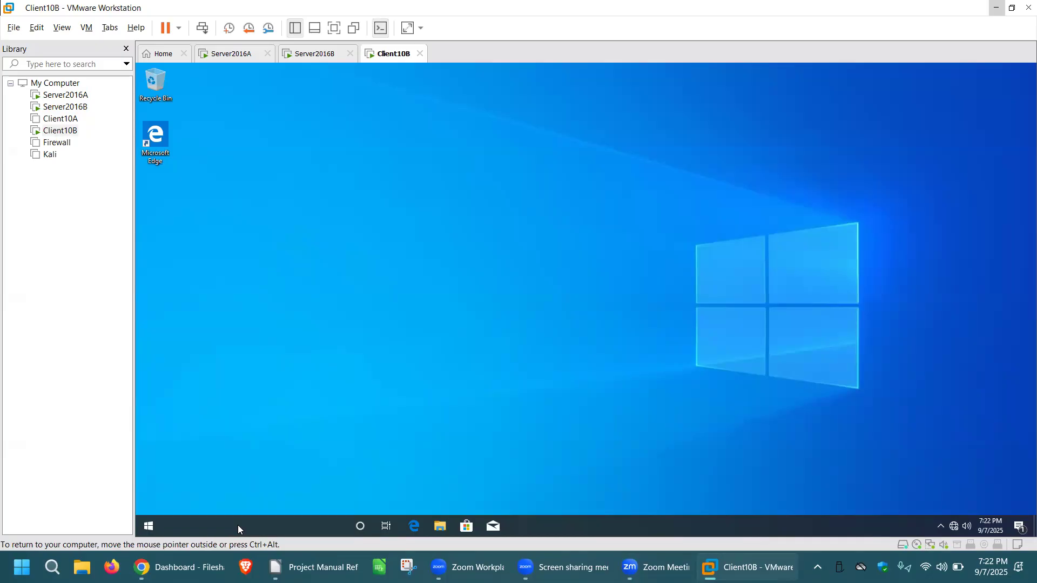
text(un)
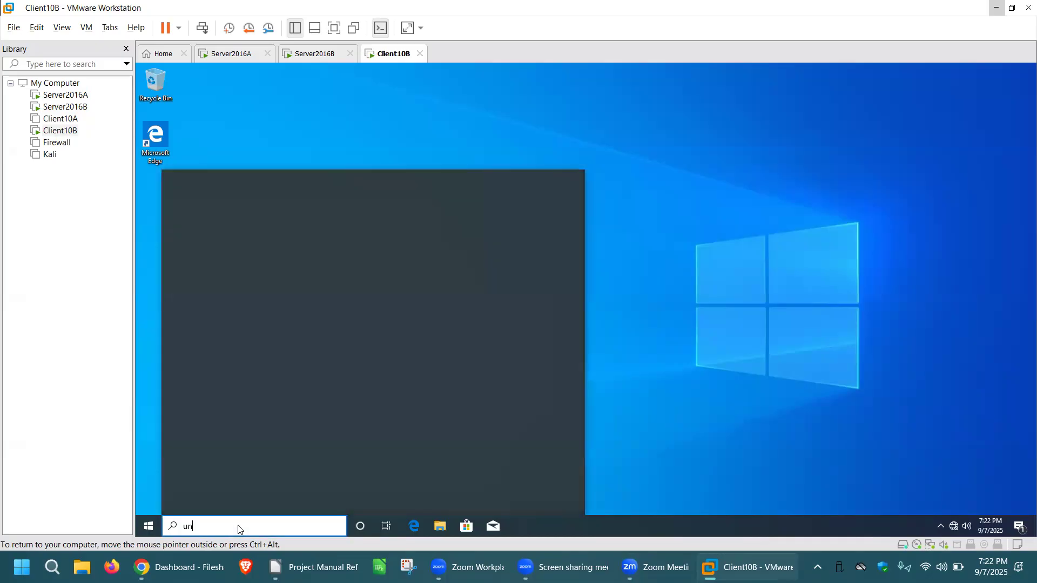
key(BackSpace)
key(BackSpace)
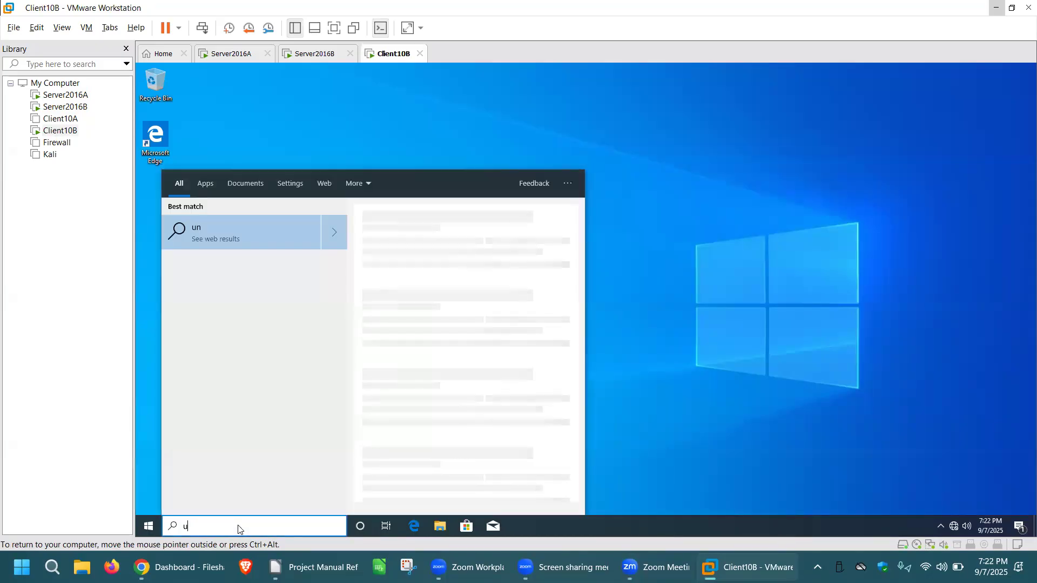
text(run)
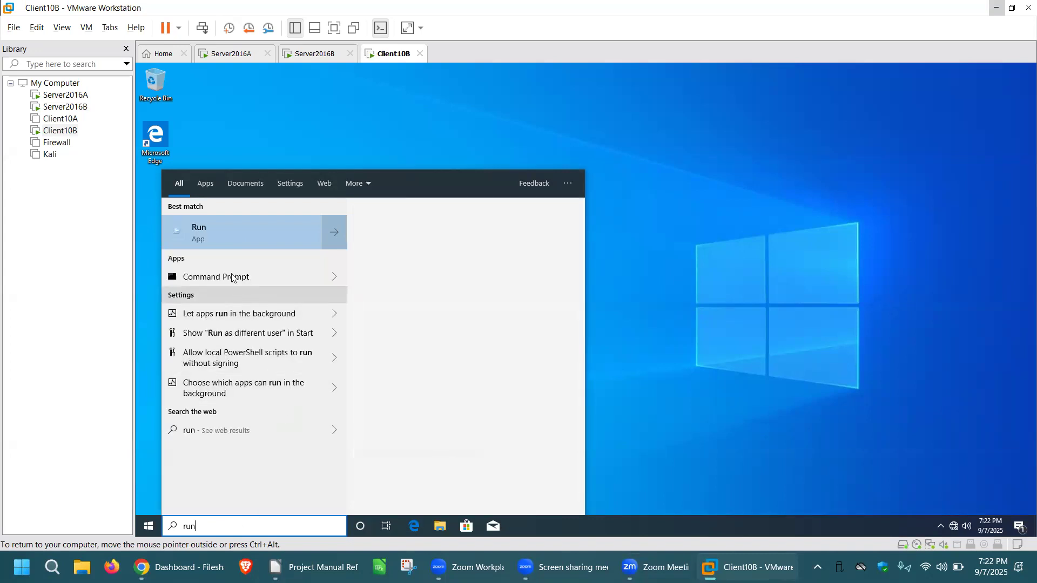
click(220, 233)
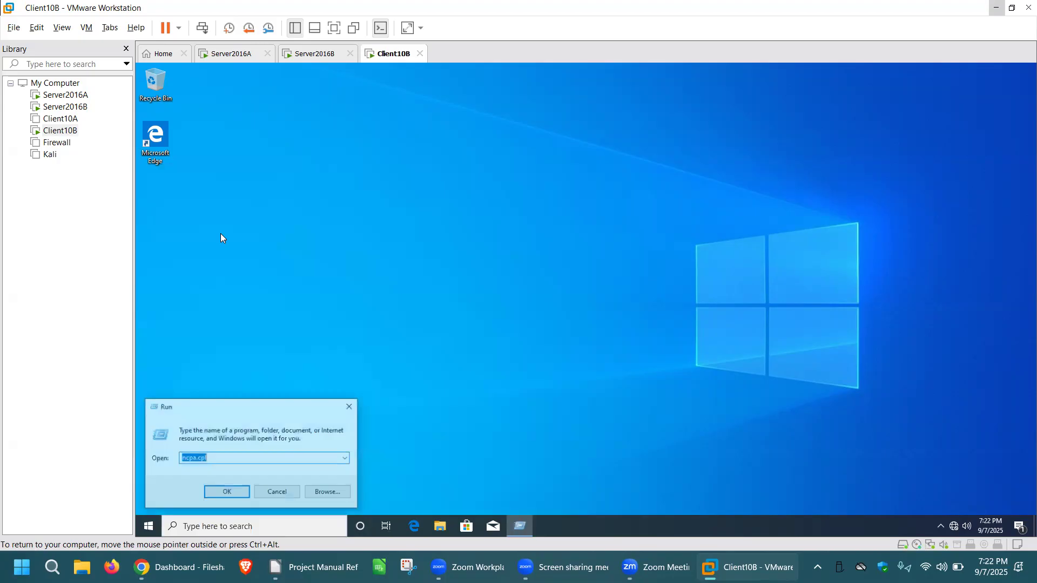
click(239, 493)
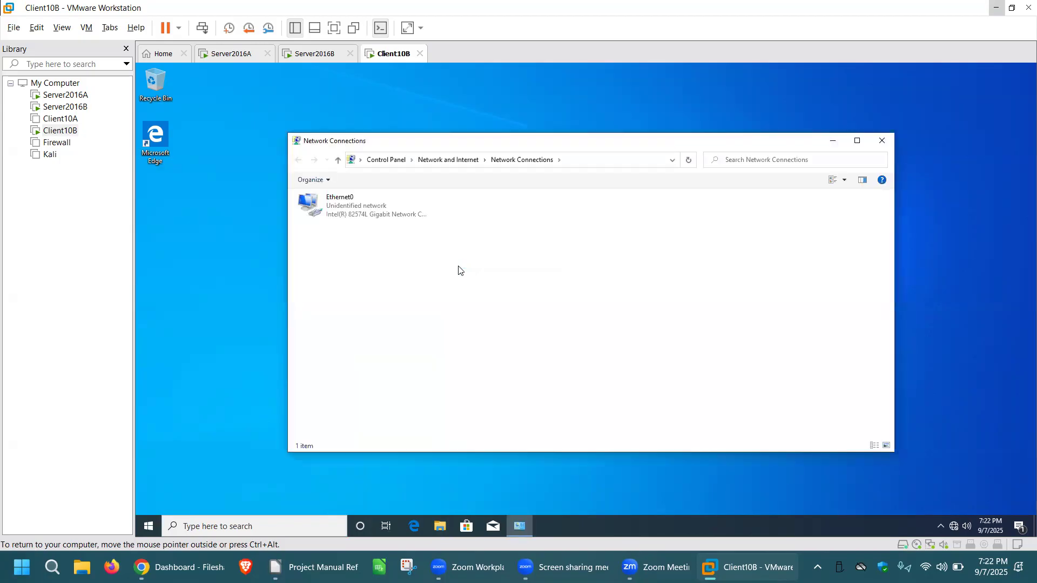
Set the preferred DNS server in Ethernet0's IPv4 properties to Server2016A's address, save the settings and close Network Connections.
click(399, 209)
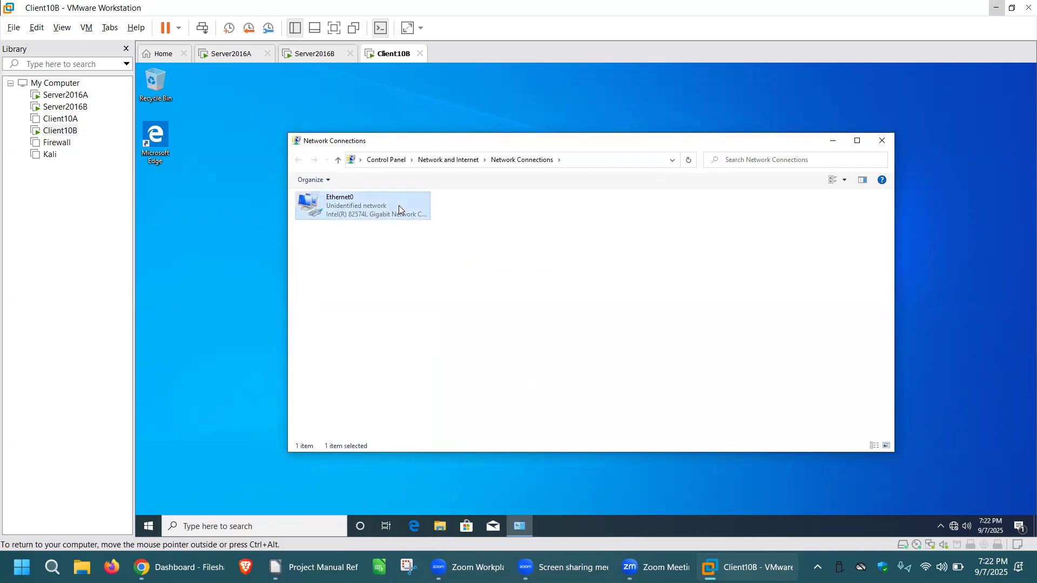
right_click(398, 210)
click(448, 310)
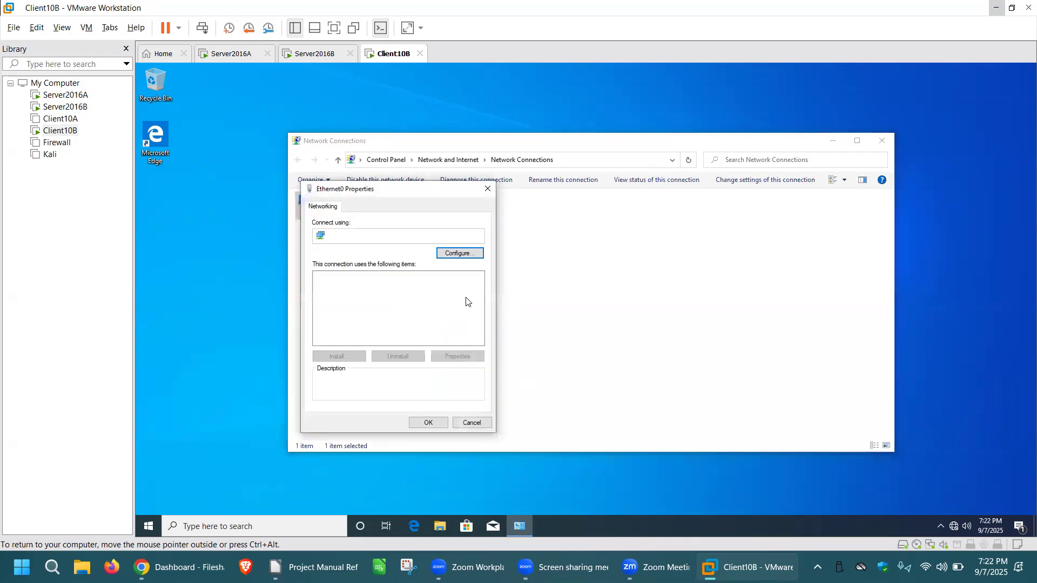
click(429, 304)
click(457, 356)
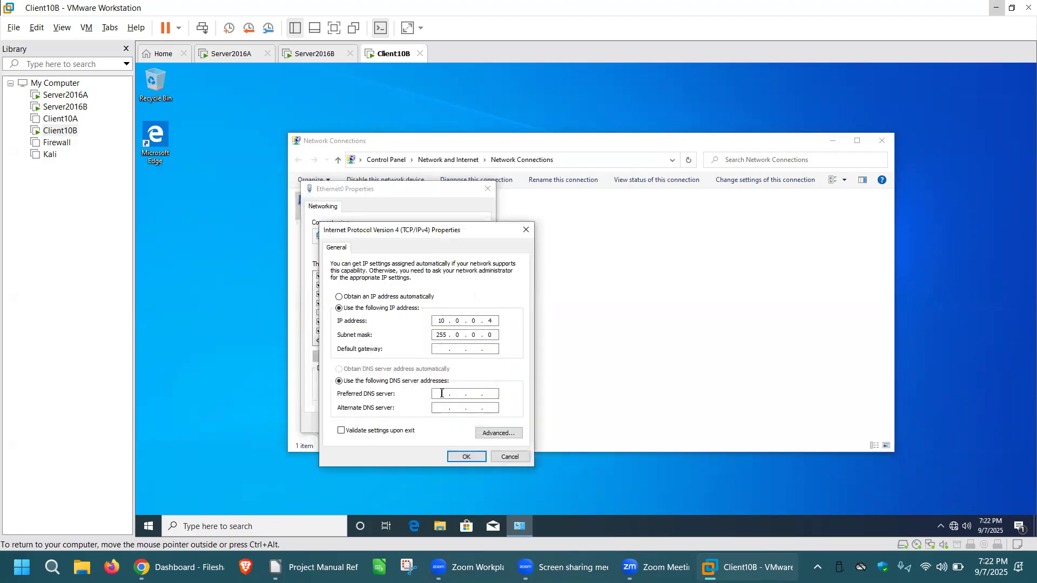
click(442, 393)
text(10.0)
click(468, 455)
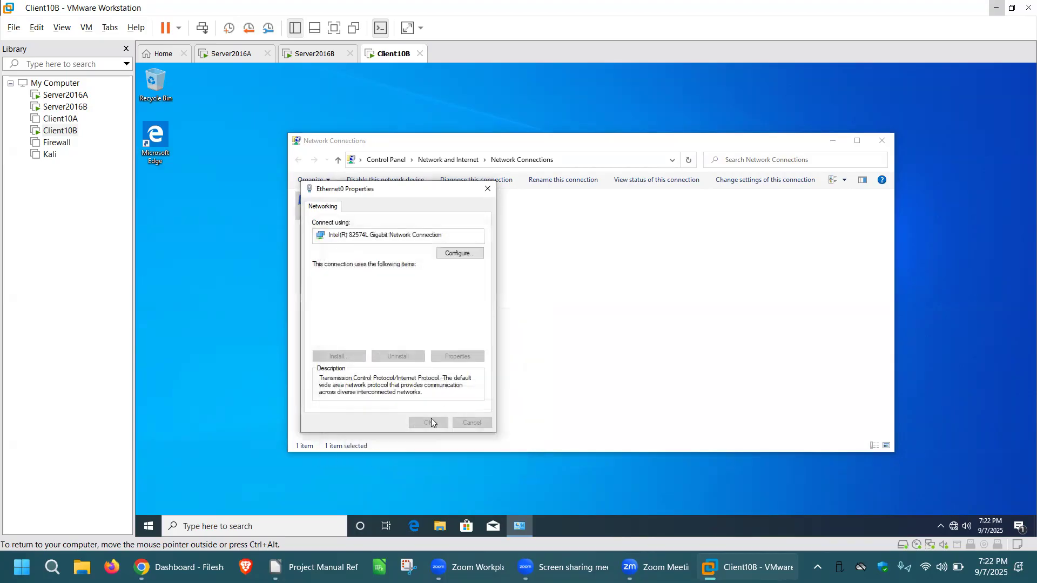
click(428, 423)
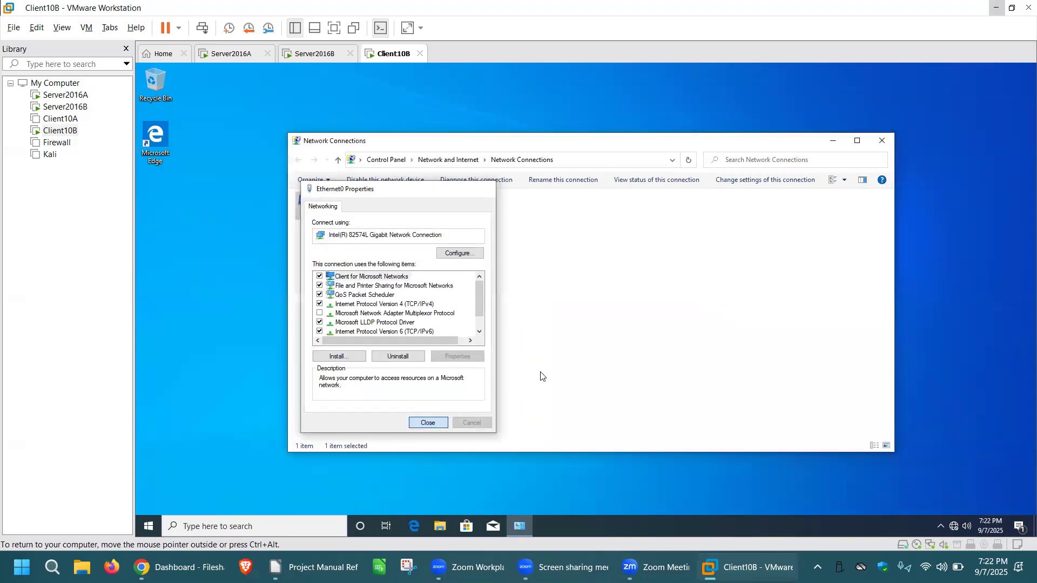
click(883, 141)
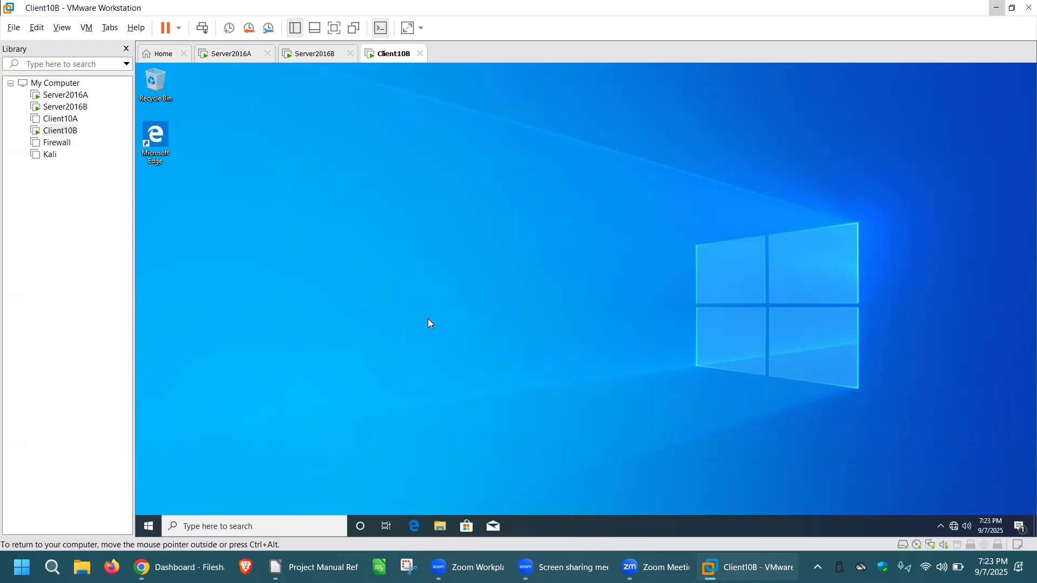
Launch Microsoft Edge on Client10B and enlarge its window to fill the desktop.
double_click(156, 137)
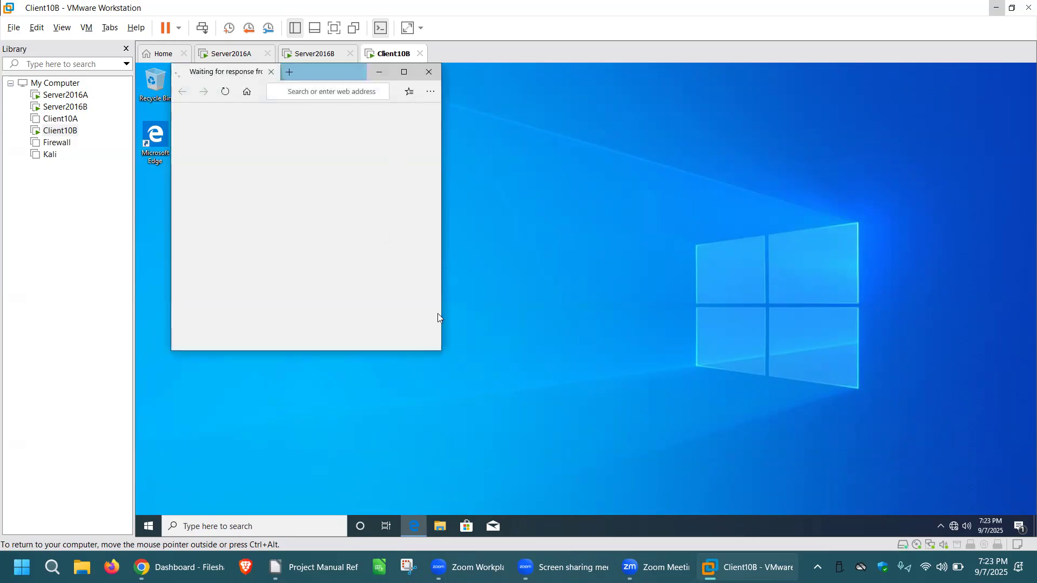
drag(442, 313, 789, 337)
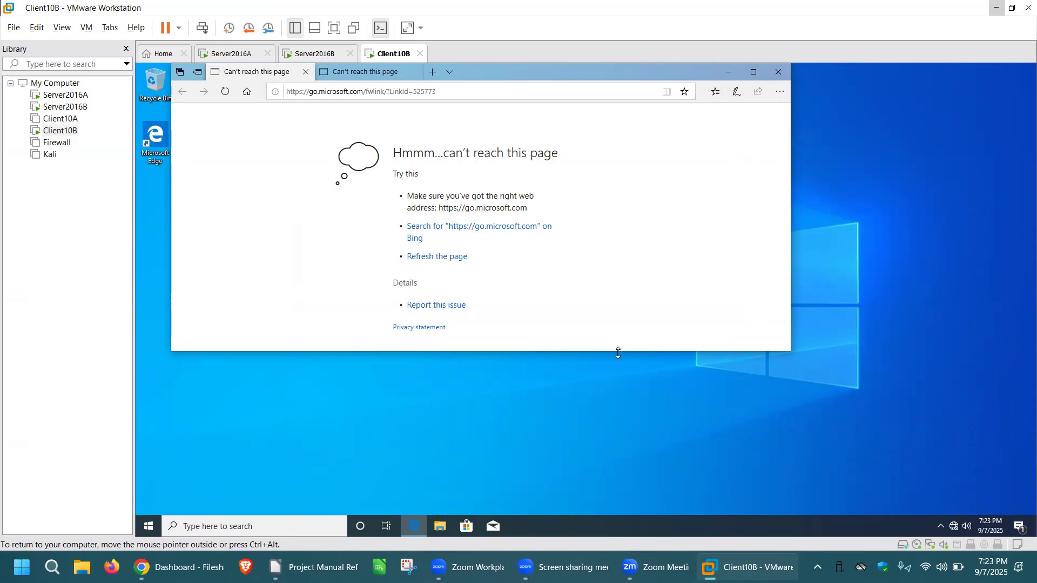
drag(545, 350, 545, 478)
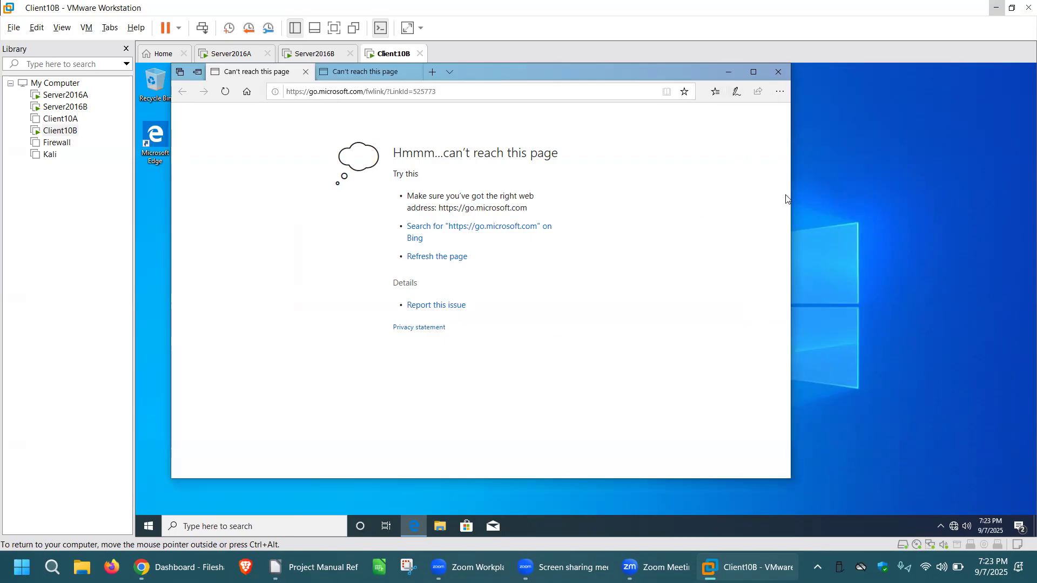
drag(791, 197, 963, 209)
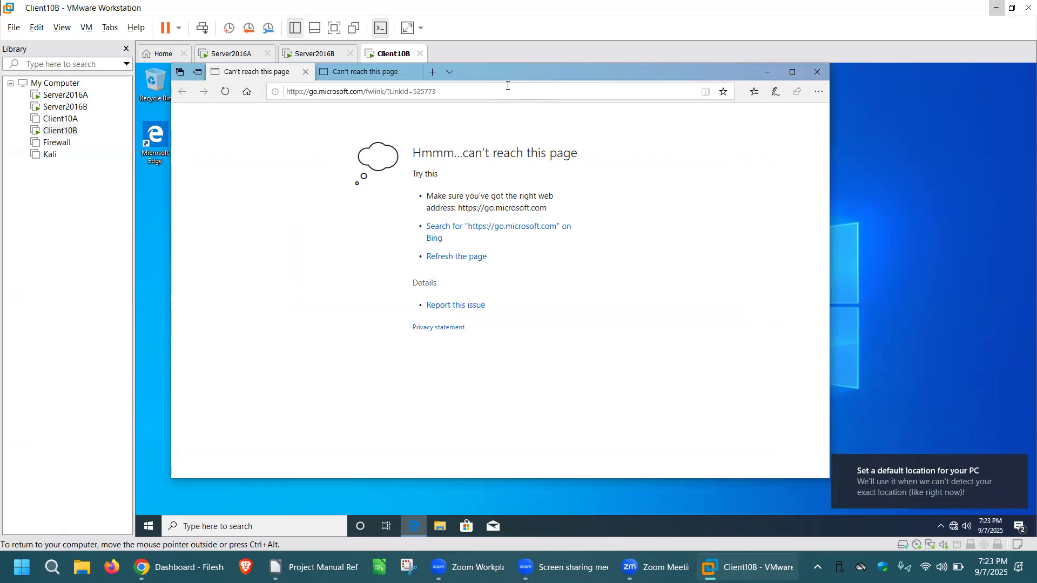
drag(529, 71, 537, 108)
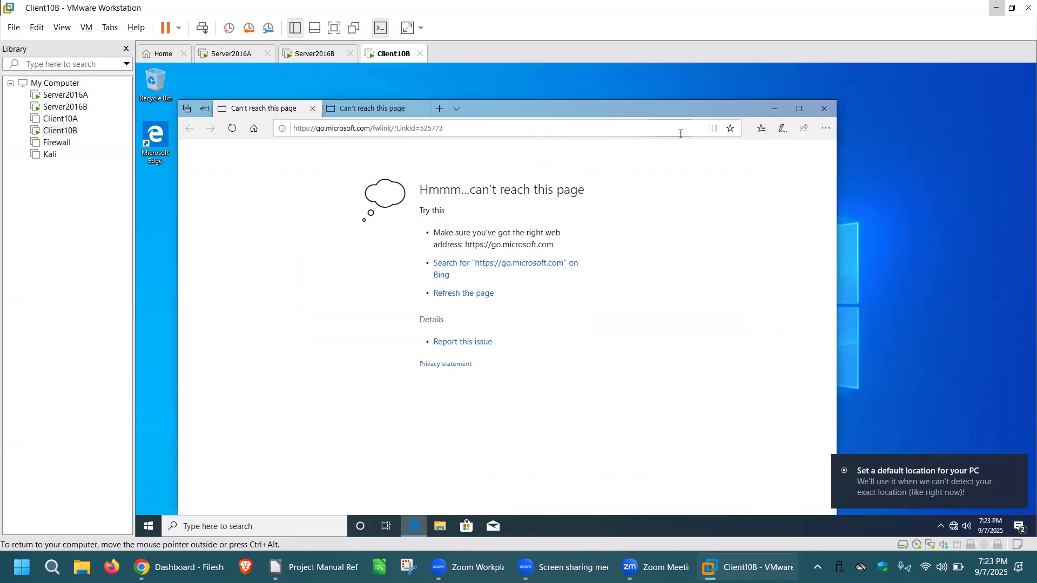
click(800, 109)
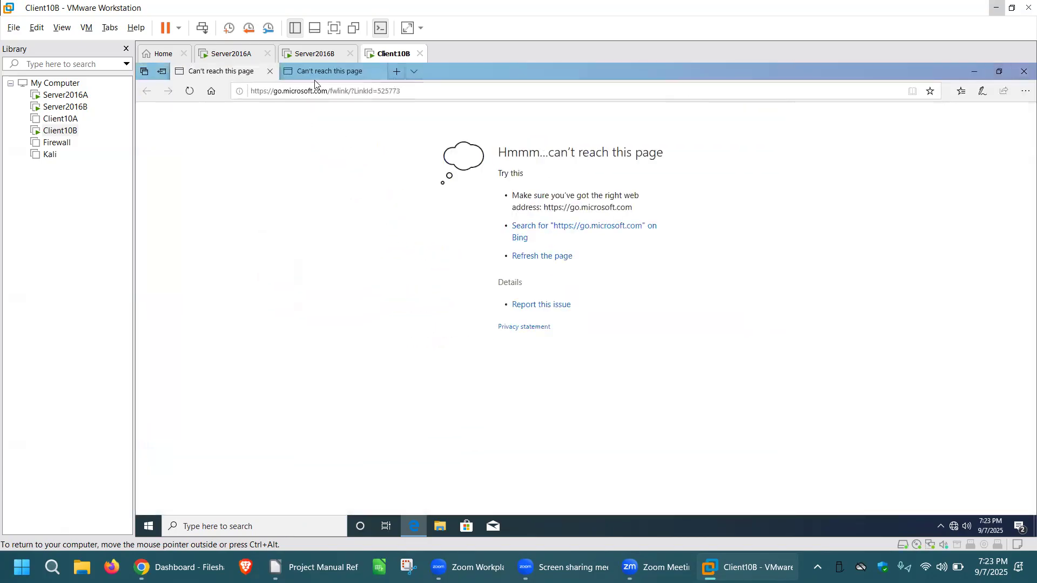
Load the web page at IP address 10.0.0.2 in the first browser tab.
click(331, 91)
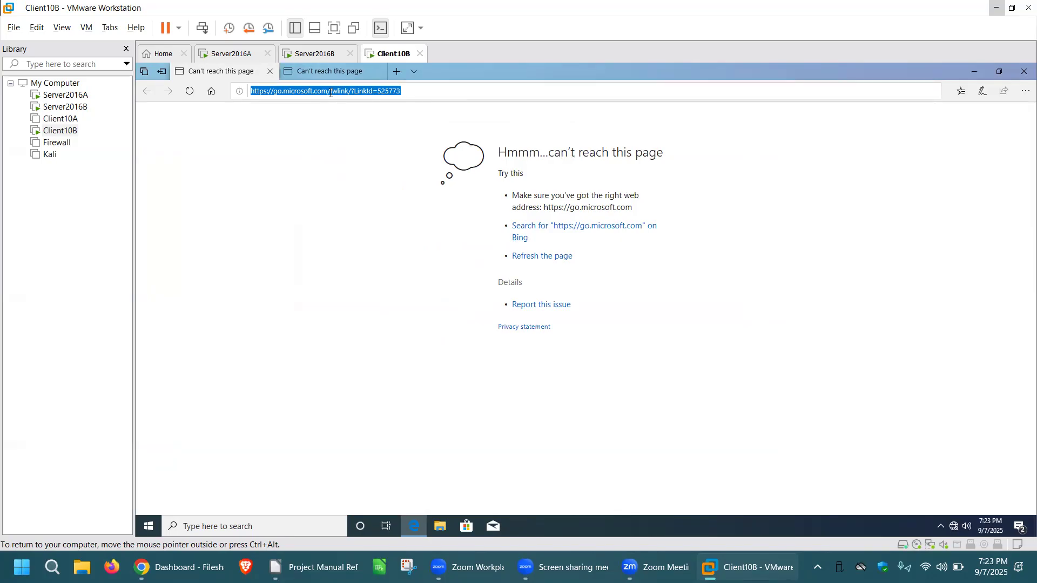
text(10.0.0.2)
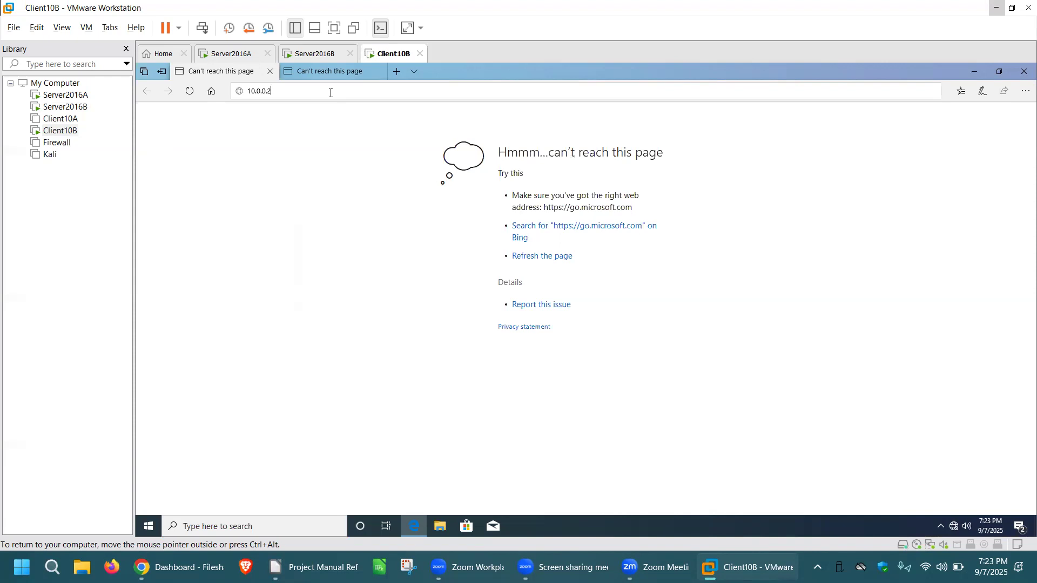
key(Return)
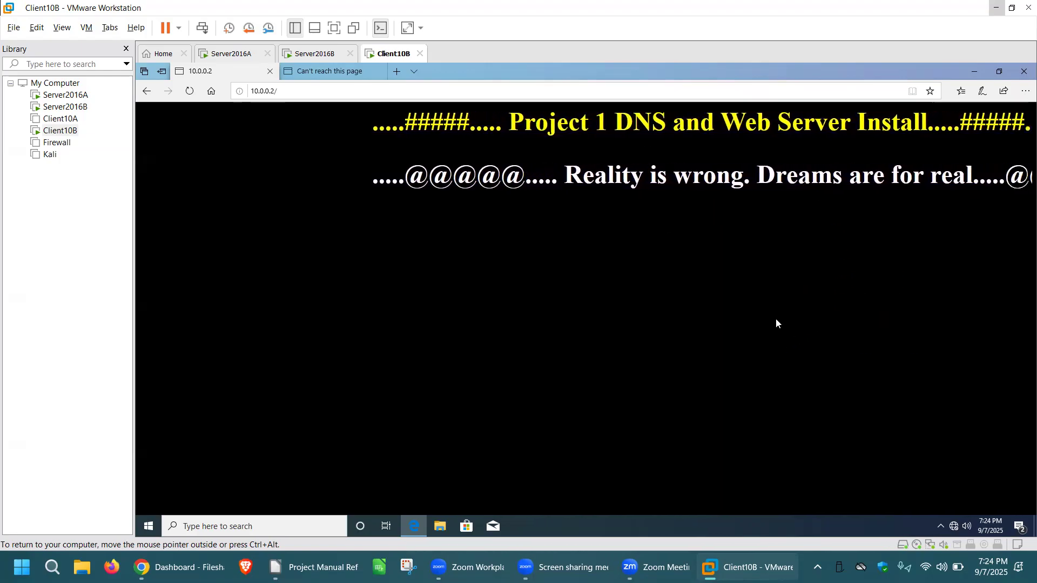
Load server2016b.tomas.com in the second browser tab to test the host record.
click(329, 72)
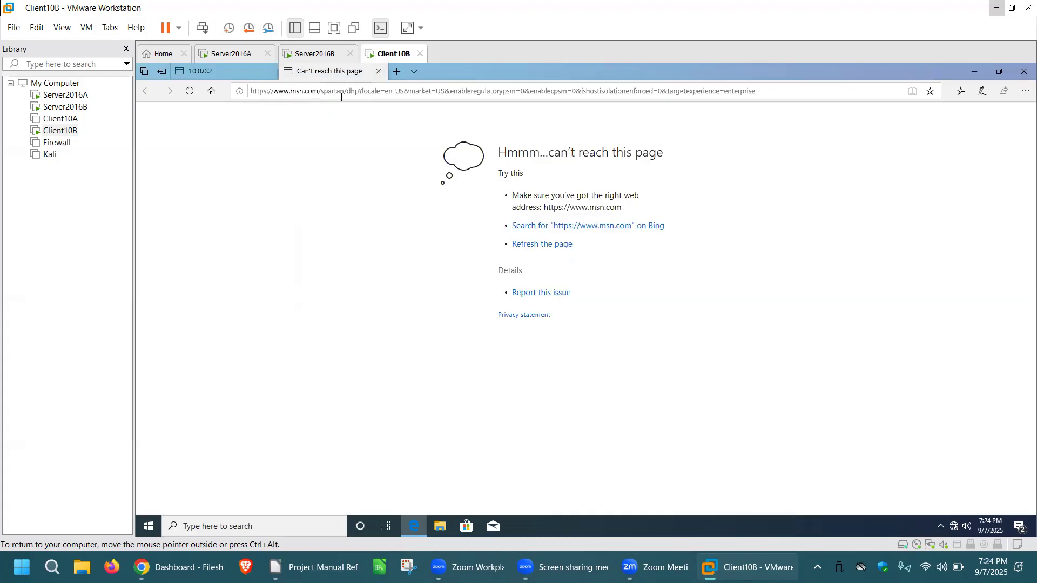
click(344, 93)
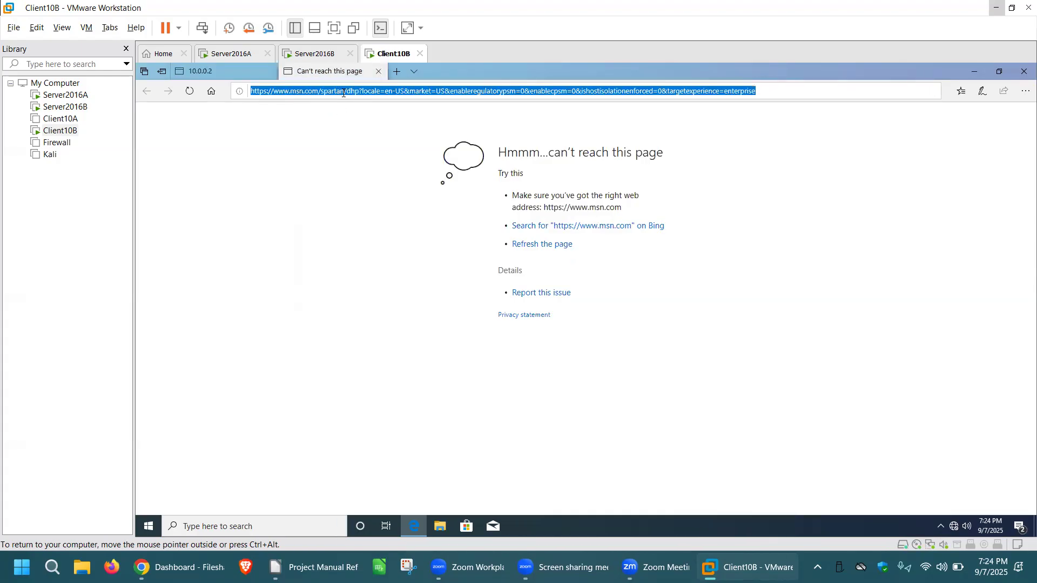
text(server2016b)
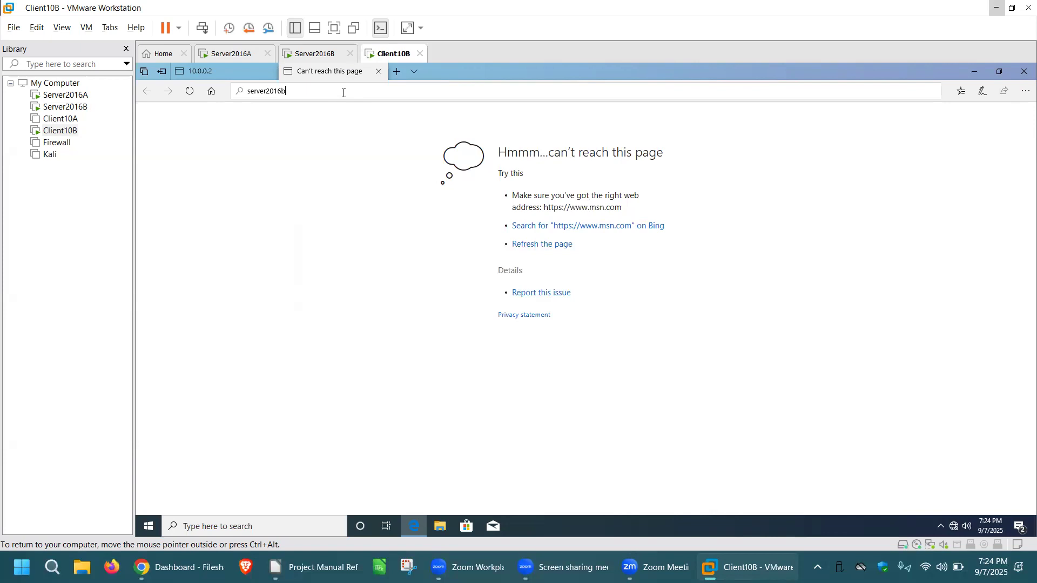
text(.tomas.com)
key(Return)
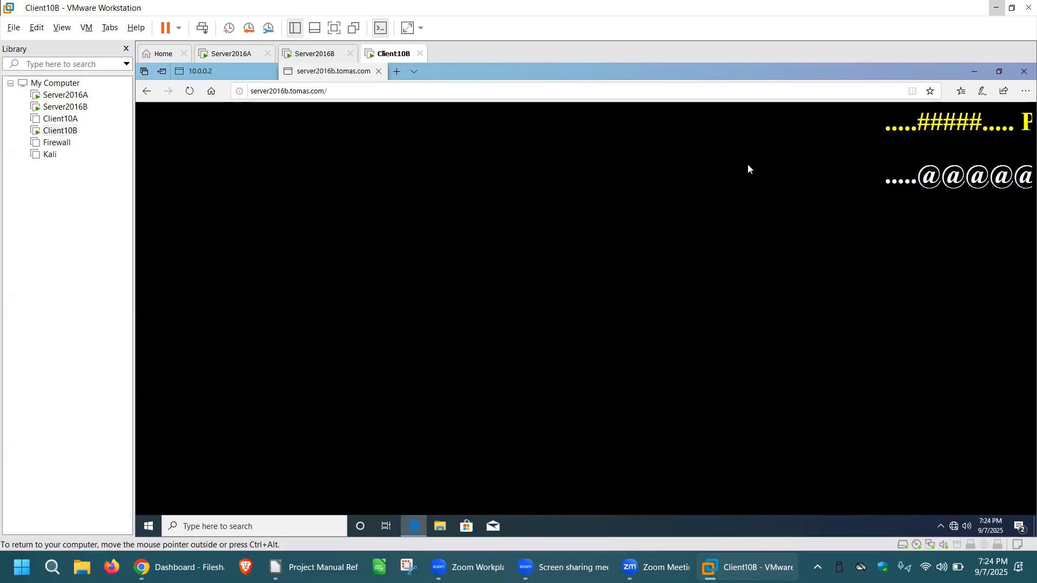
click(397, 72)
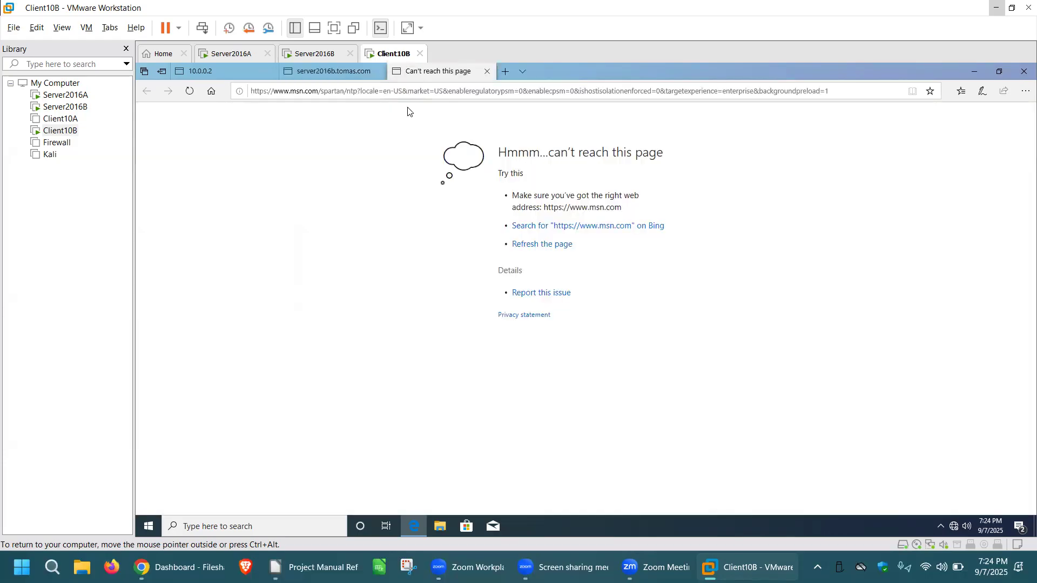
click(400, 93)
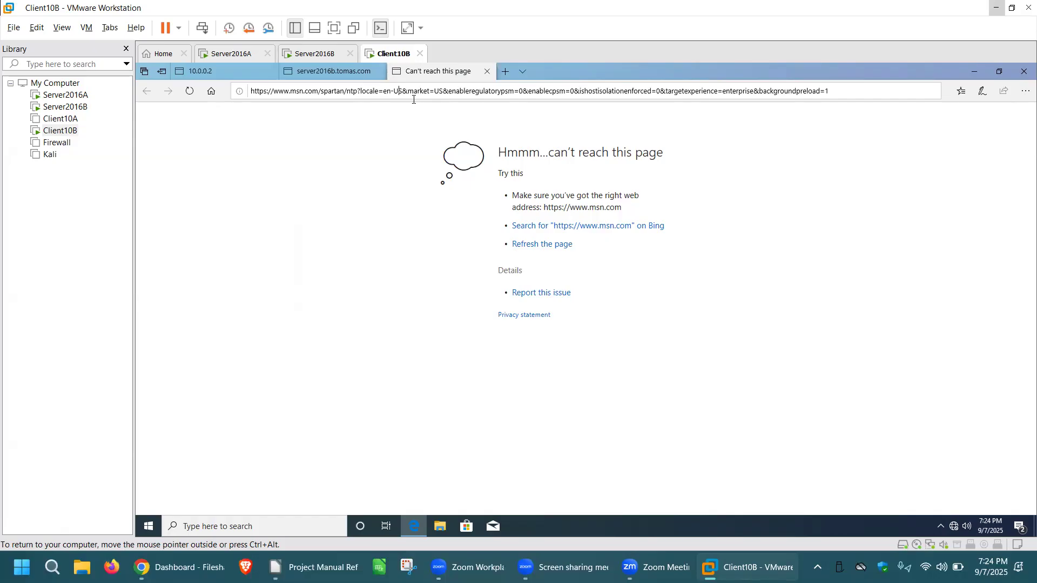
triple_click(797, 94)
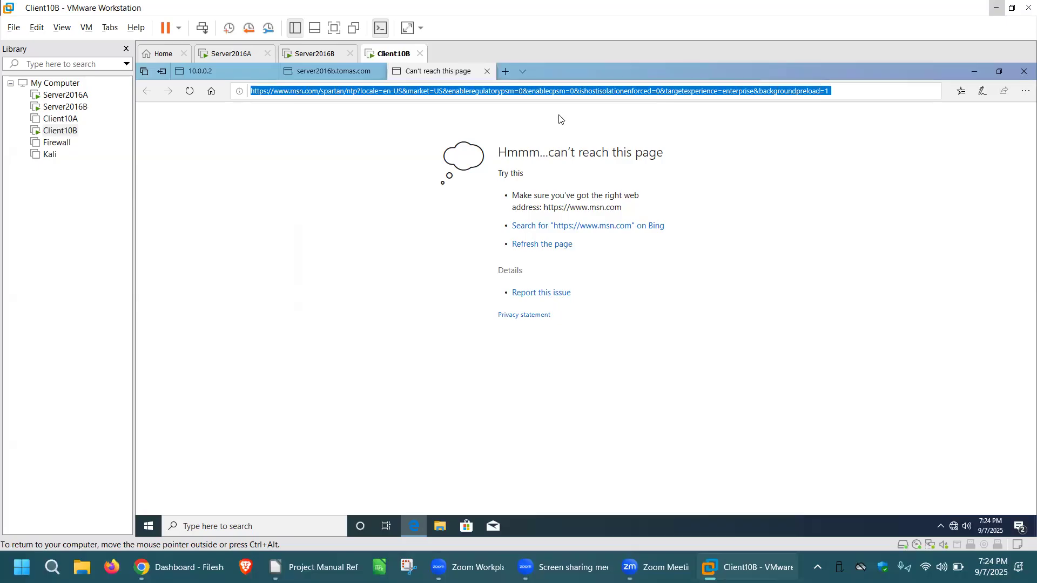
text(www.tomas.com)
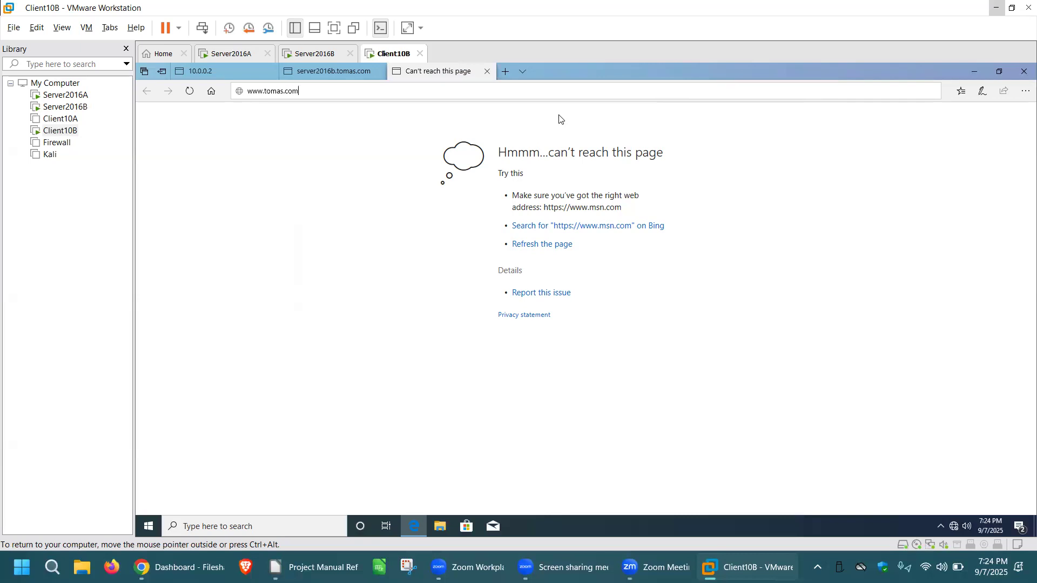
key(Return)
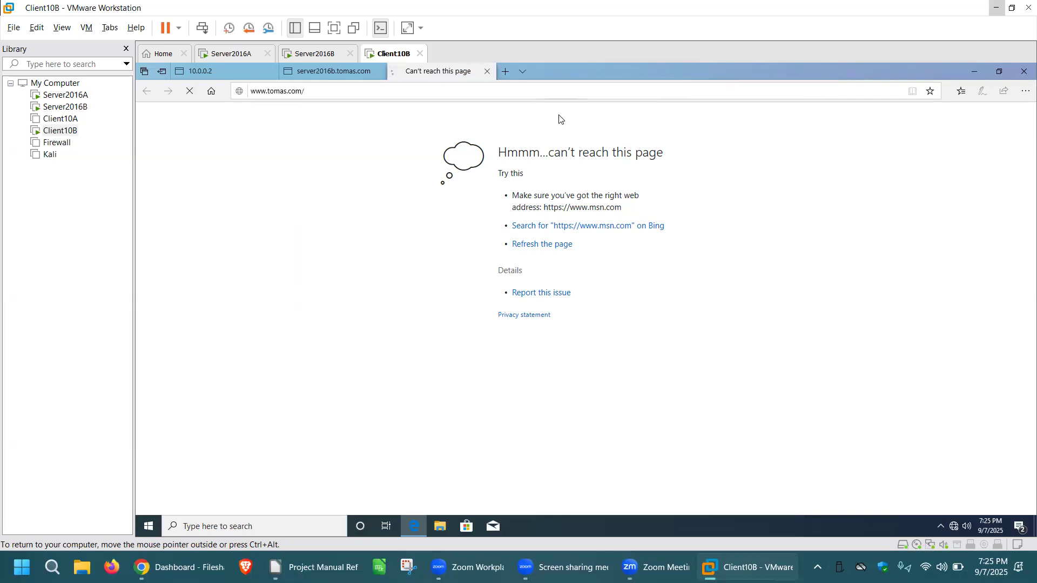